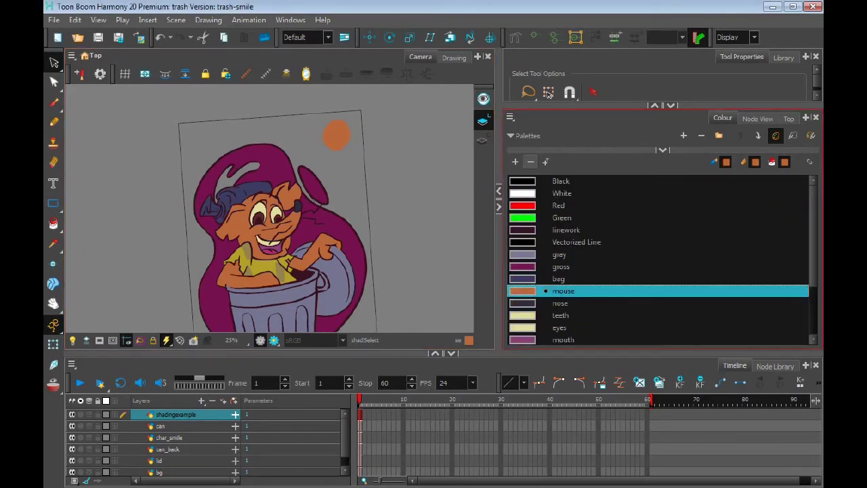
Add a new palette swatch, make it bright full-saturation green, and name it 'light'
click(515, 161)
double_click(522, 327)
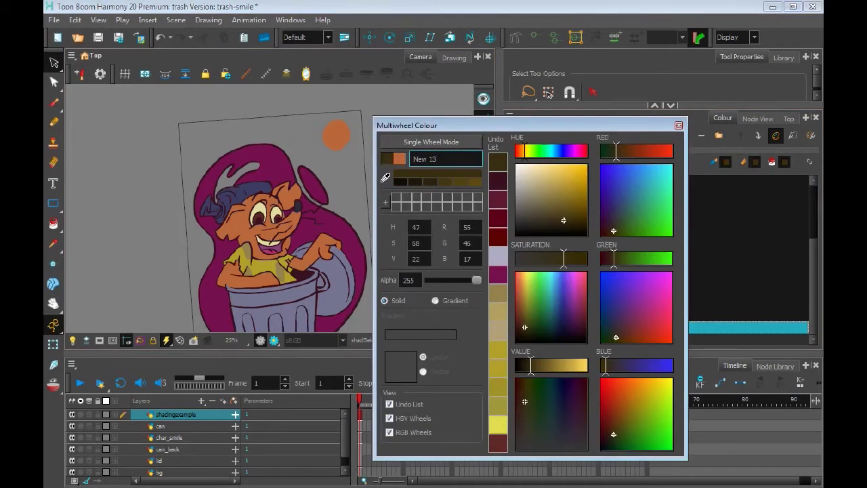
drag(525, 150, 542, 151)
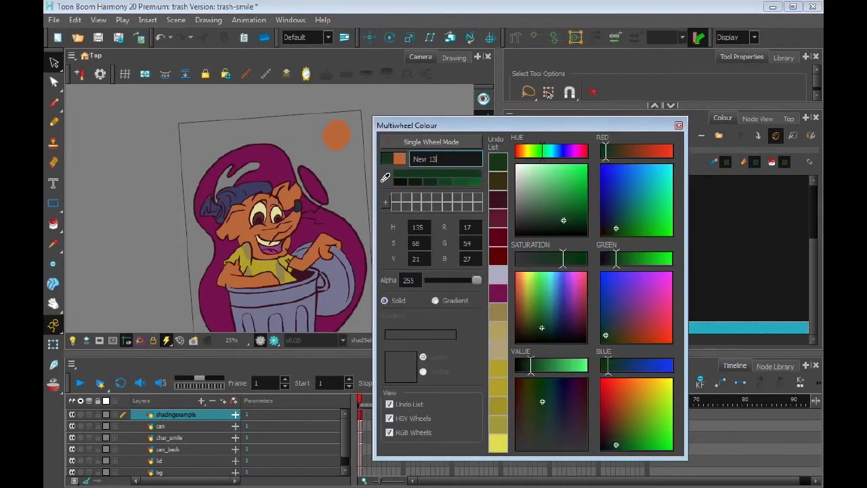
click(587, 164)
triple_click(427, 159)
key(BackSpace)
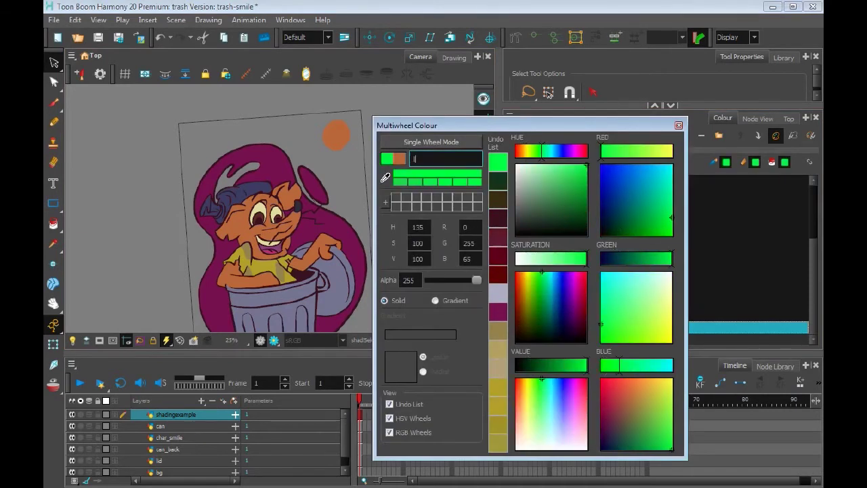
text(light)
key(Return)
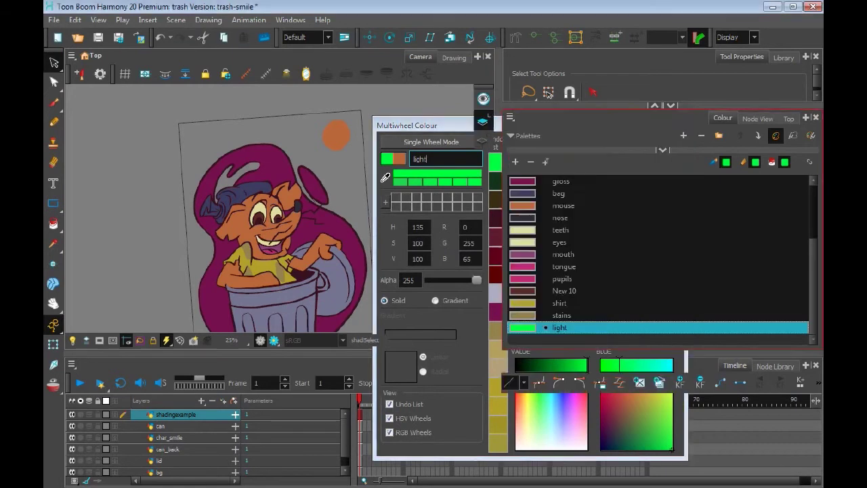
Add a second swatch set to pure blue (G 0, B 255) and name it 'shadow'
click(515, 161)
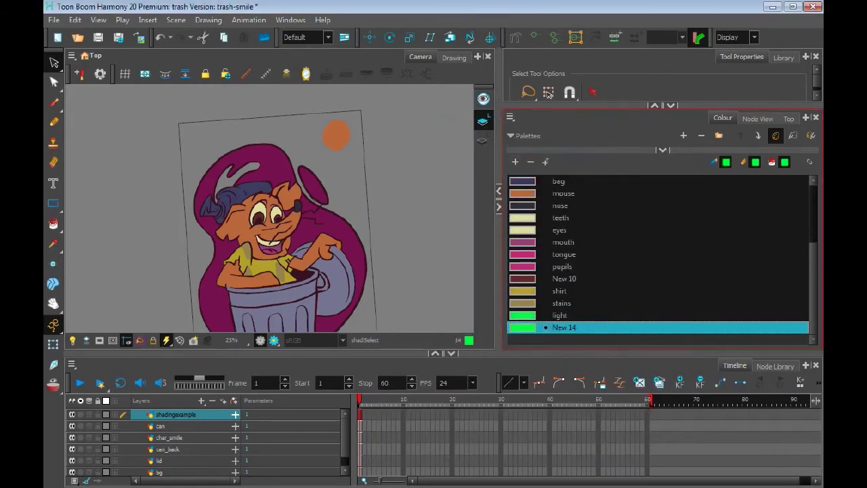
double_click(522, 327)
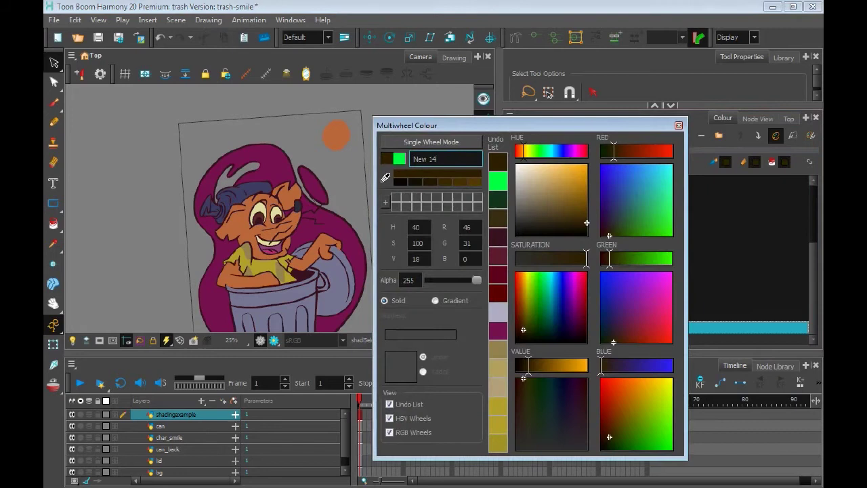
text(255)
key(shift+Tab)
text(0)
key(Return)
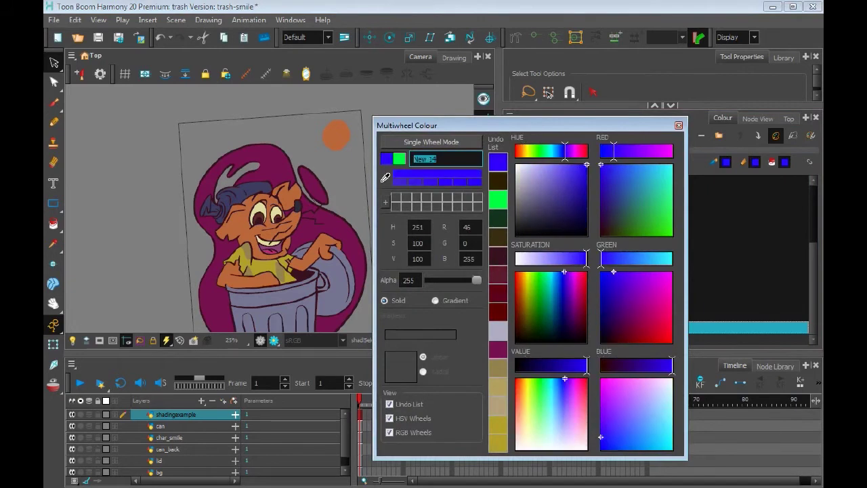
text(sh adow)
key(BackSpace)
key(Return)
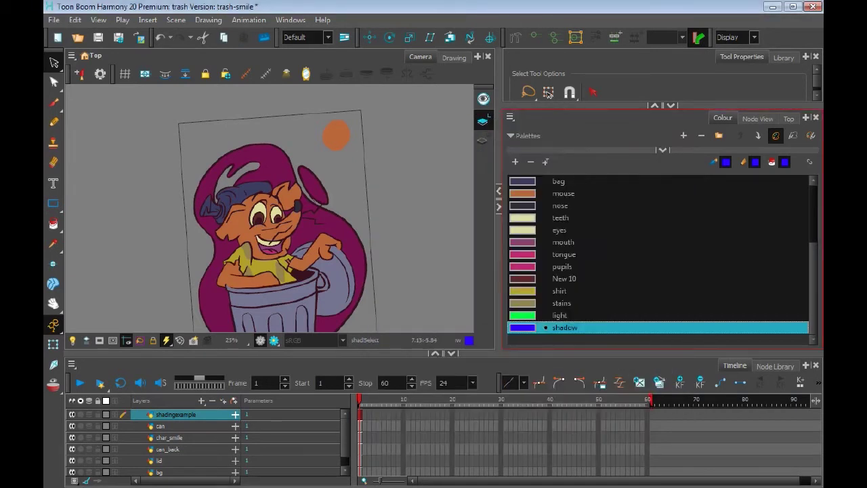
Add two drawing layers with Ctrl+R, named 'lite' and 'shade'
key(ctrl+r)
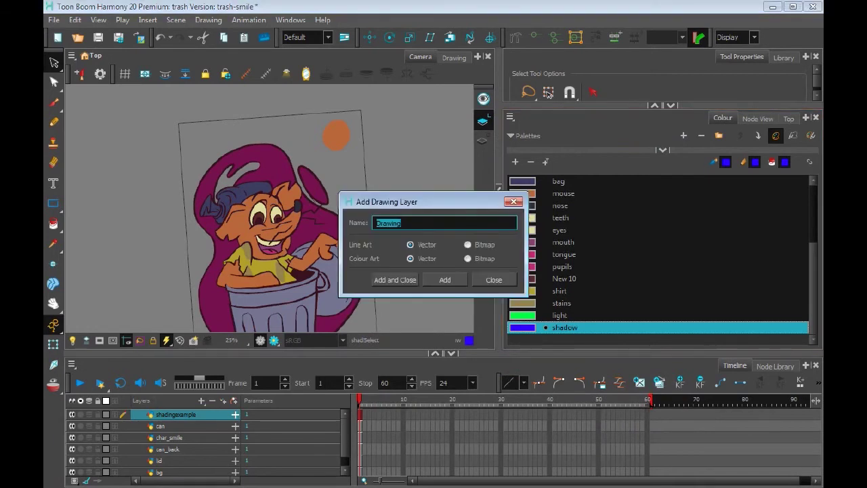
text(lite)
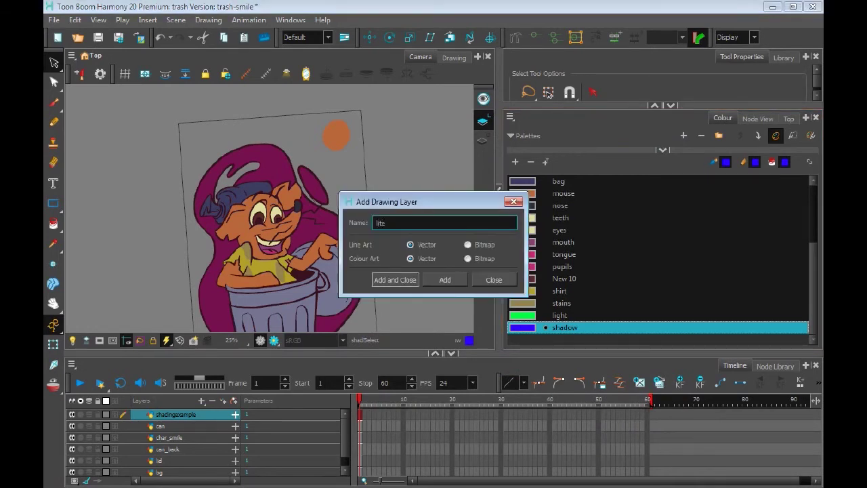
key(Return)
key(ctrl+r)
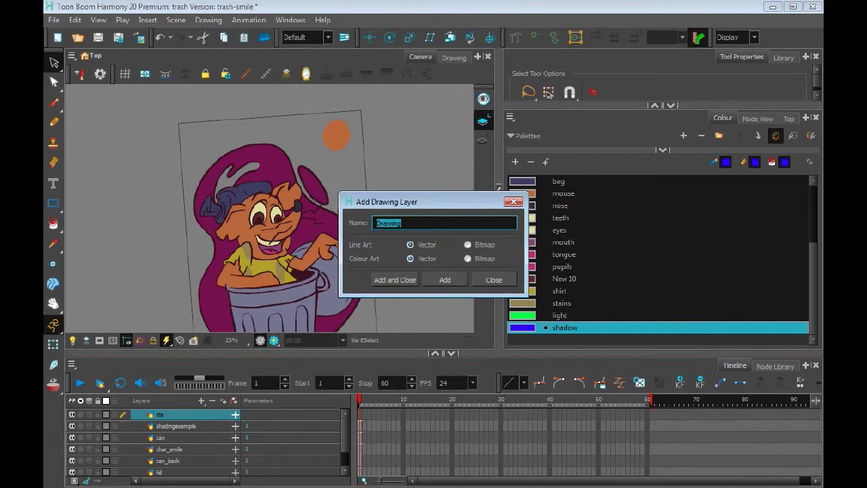
text(shade)
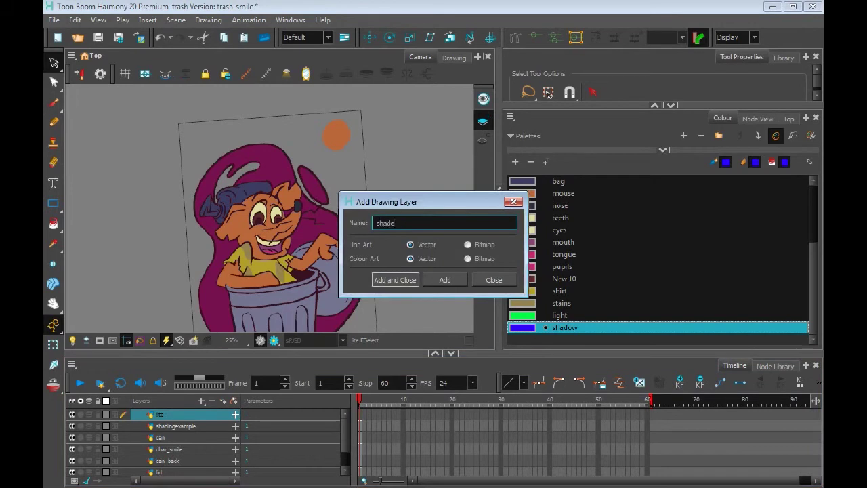
key(Return)
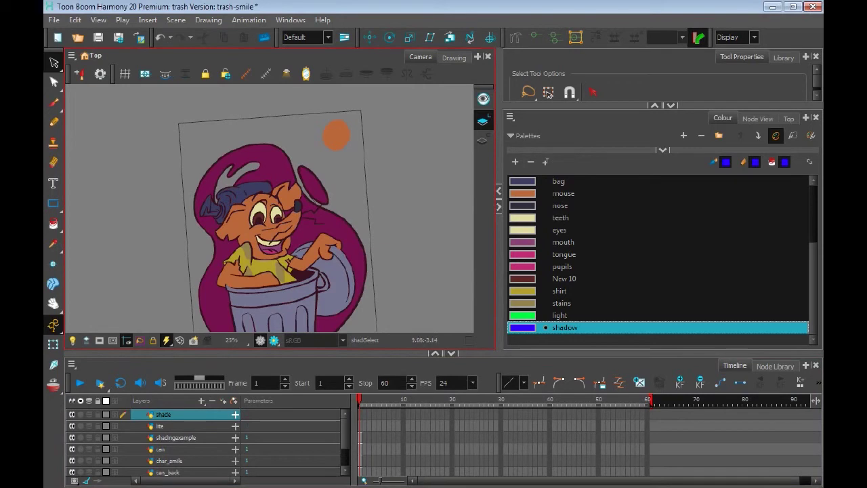
On the lite layer, brush a green light spot onto the orange circle
key(alt+b)
click(560, 315)
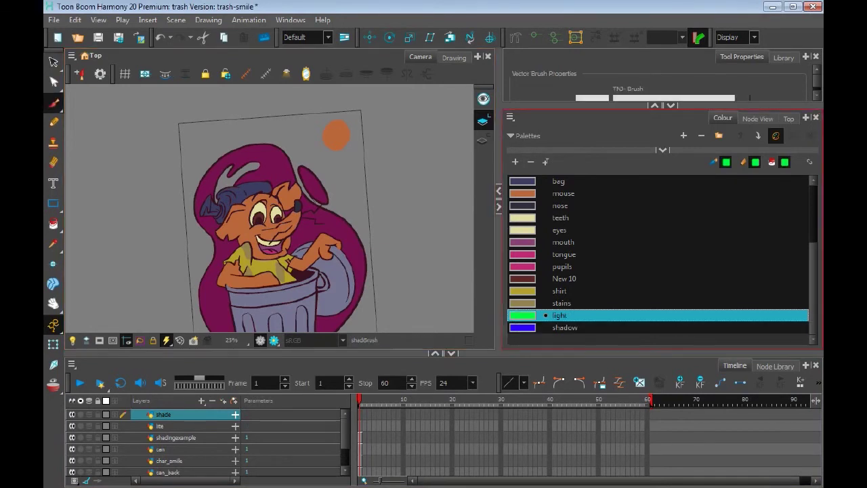
click(160, 425)
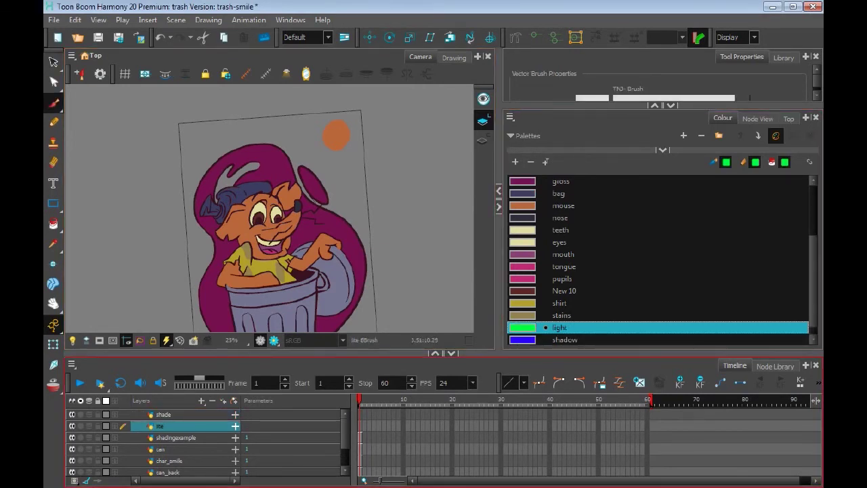
drag(331, 129, 341, 133)
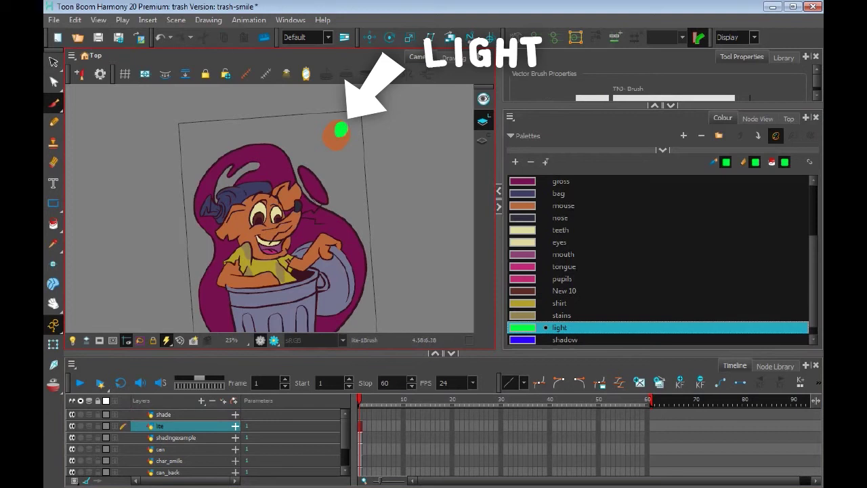
On the shade layer, draw a shadow outline and fill it with the blue shadow colour
click(564, 339)
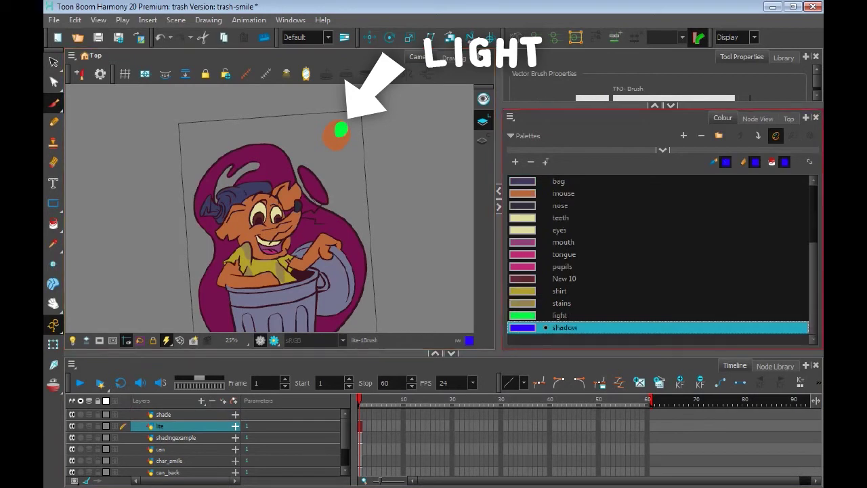
click(176, 414)
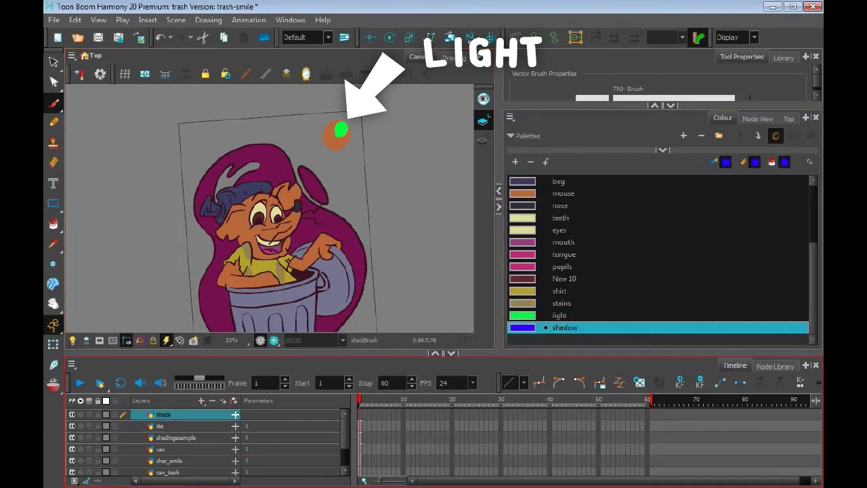
mouse_move(348, 139)
mouse_down()
mouse_move(330, 144)
mouse_move(341, 141)
mouse_move(328, 127)
mouse_move(319, 150)
mouse_move(348, 145)
mouse_move(329, 136)
mouse_move(324, 143)
mouse_up()
key(ctrl+z)
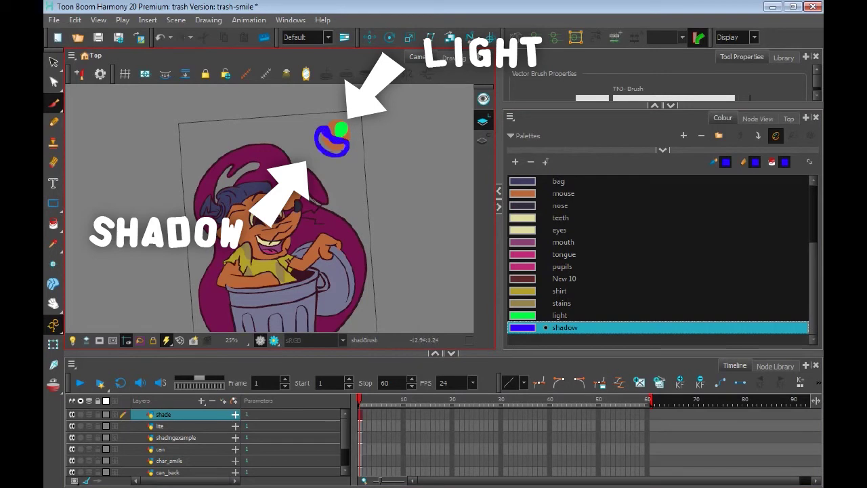
key(alt+i)
click(332, 142)
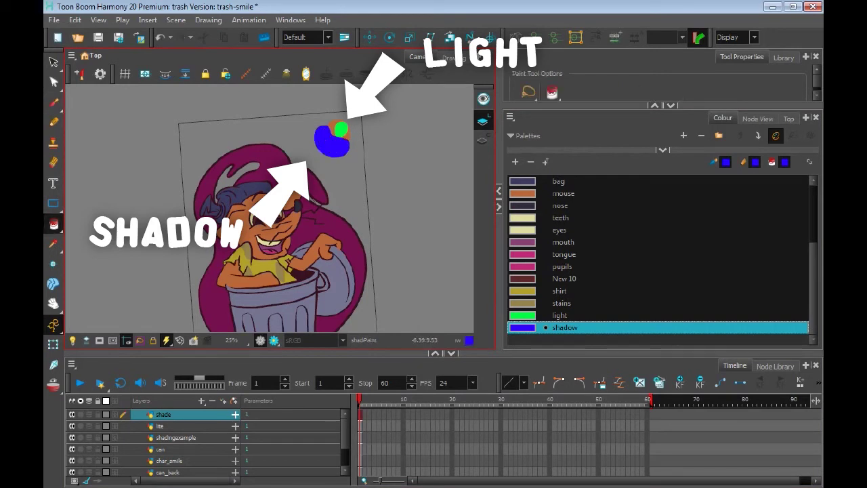
Select the blue shadow shape and erase a curved notch beside the light spot
key(alt+s)
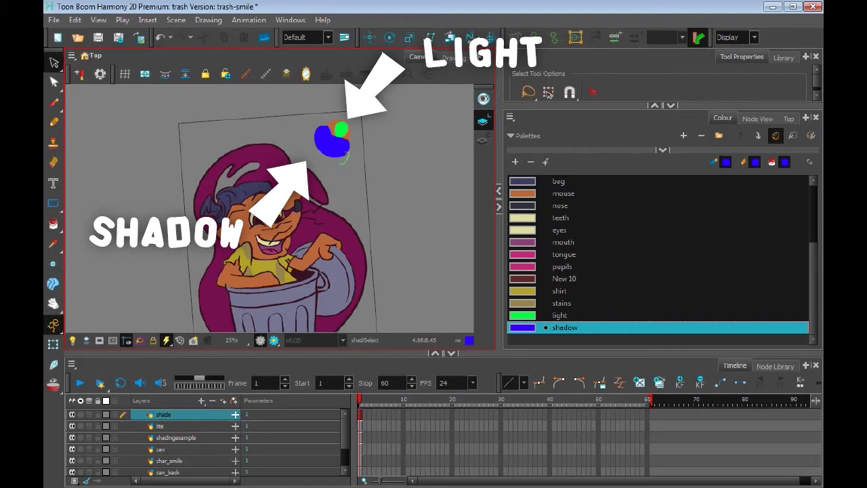
click(327, 146)
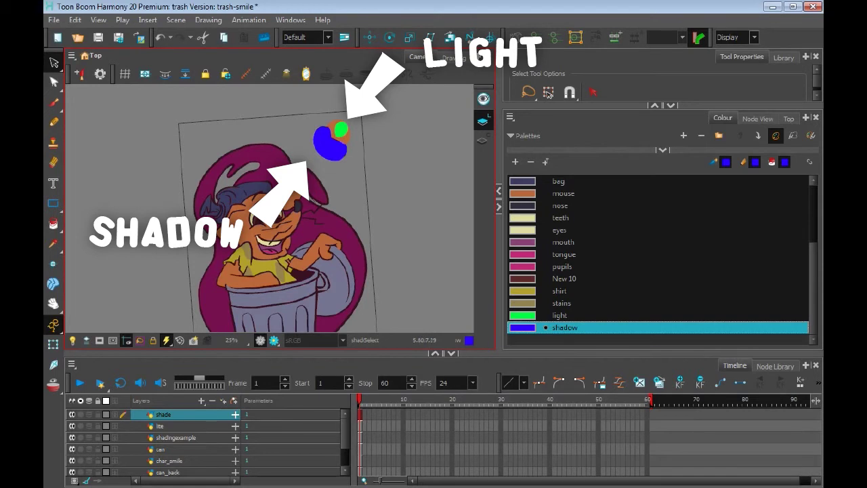
key(alt+e)
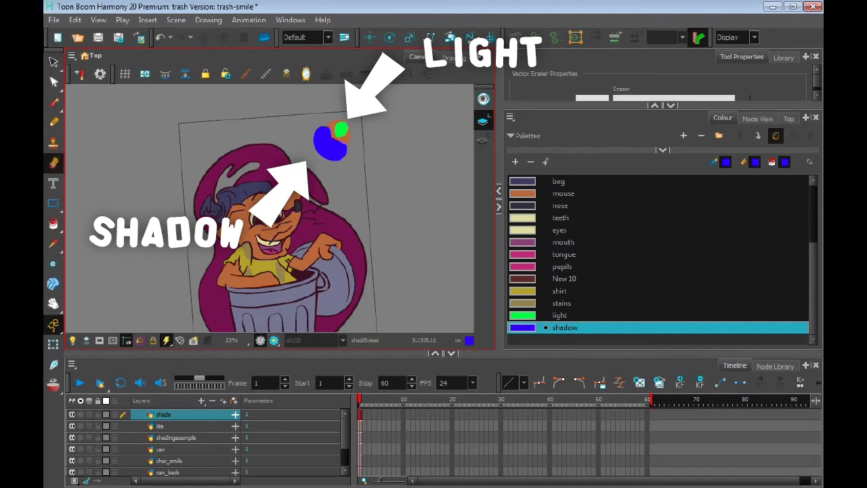
drag(340, 144, 330, 129)
key(alt+b)
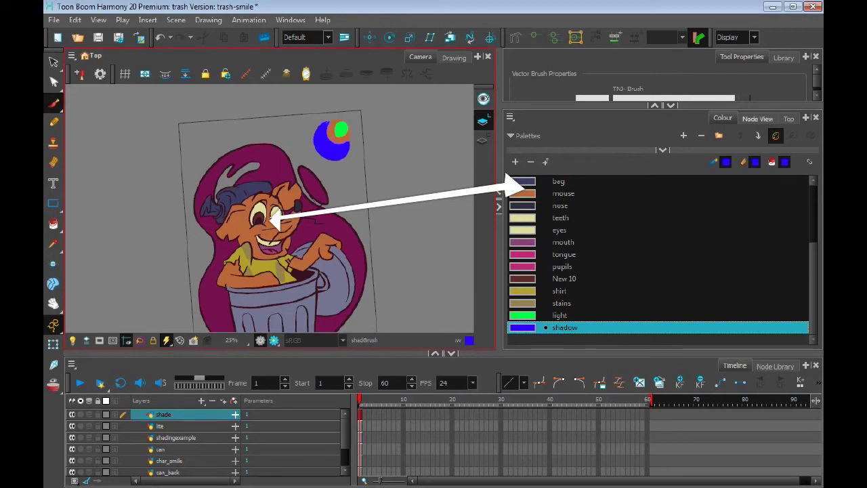
Show the Node View, lay all nodes out in a row, and pan to the Composite and Write nodes
click(758, 118)
click(596, 190)
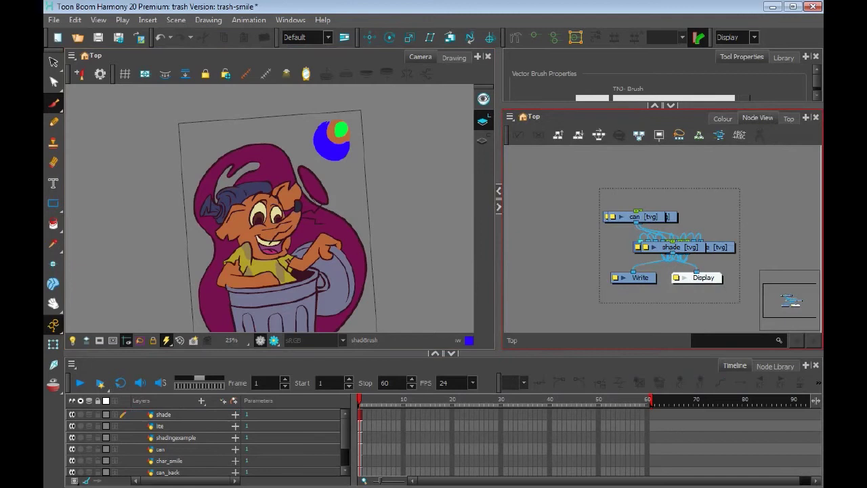
key(ctrl+a)
click(599, 135)
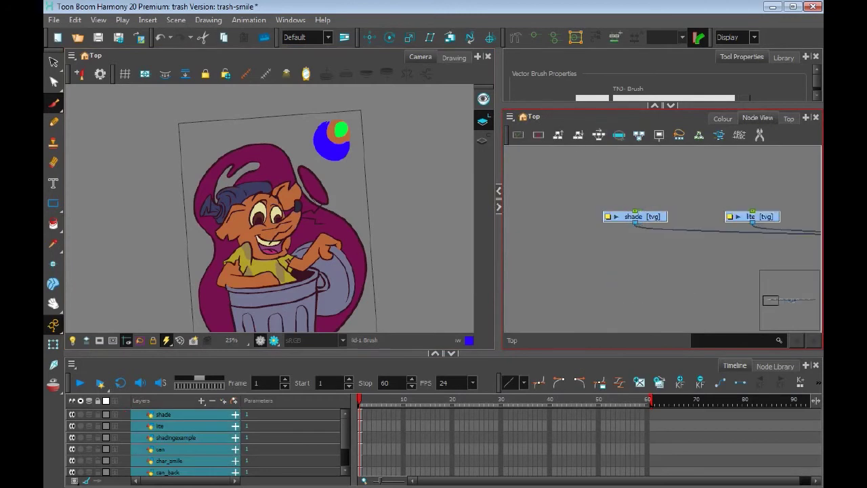
key(ctrl+shift+a)
scroll(663, 204, down, 5)
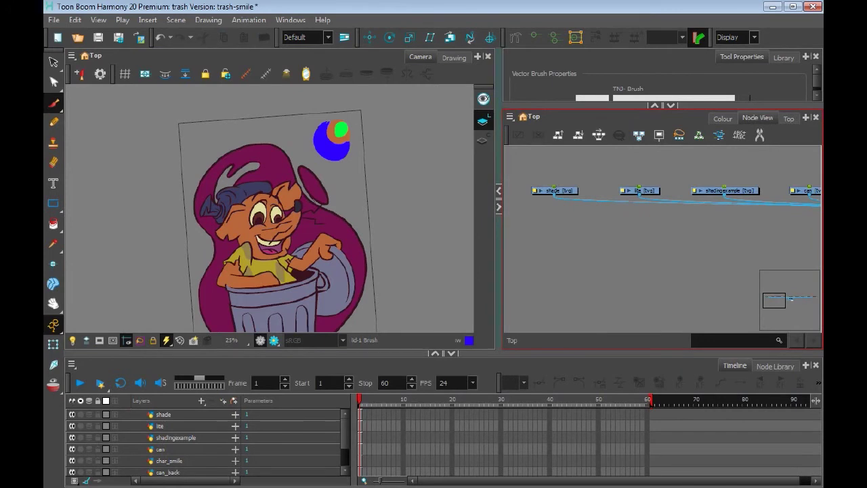
drag(499, 271, 425, 271)
drag(664, 237, 599, 277)
Move the shade, lite and shadingexample nodes apart, then show the Node Library
drag(622, 230, 622, 212)
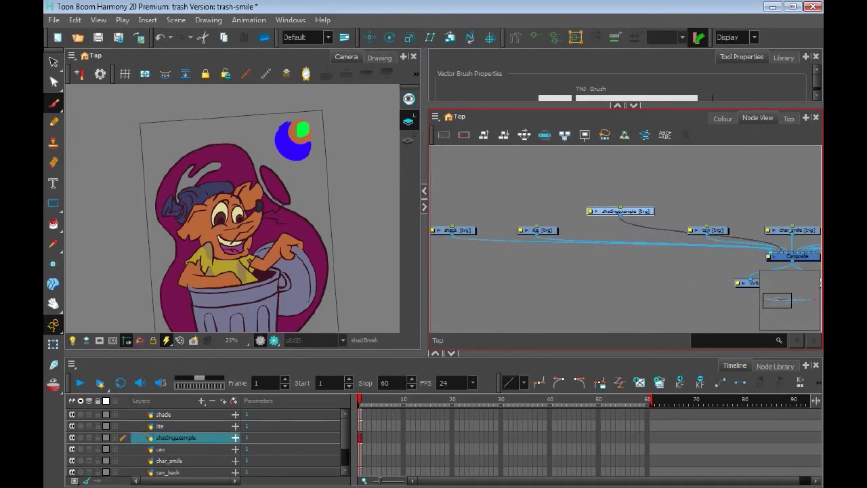
drag(538, 231, 557, 172)
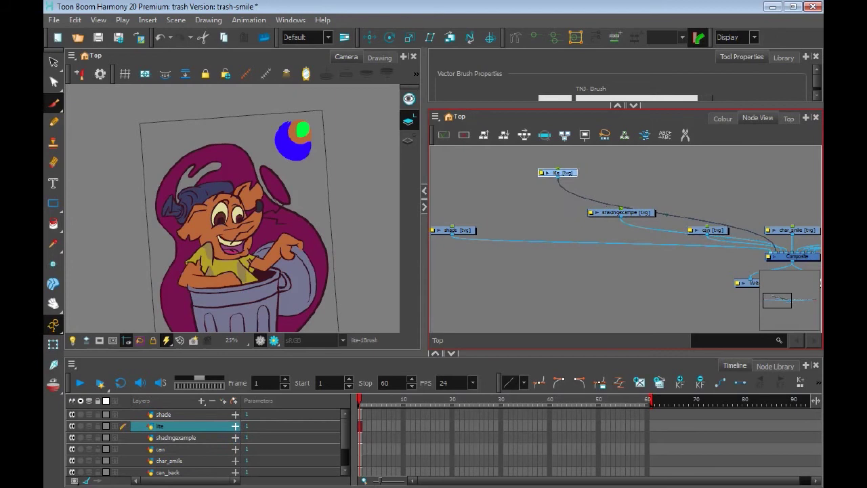
drag(461, 231, 498, 173)
drag(609, 284, 597, 318)
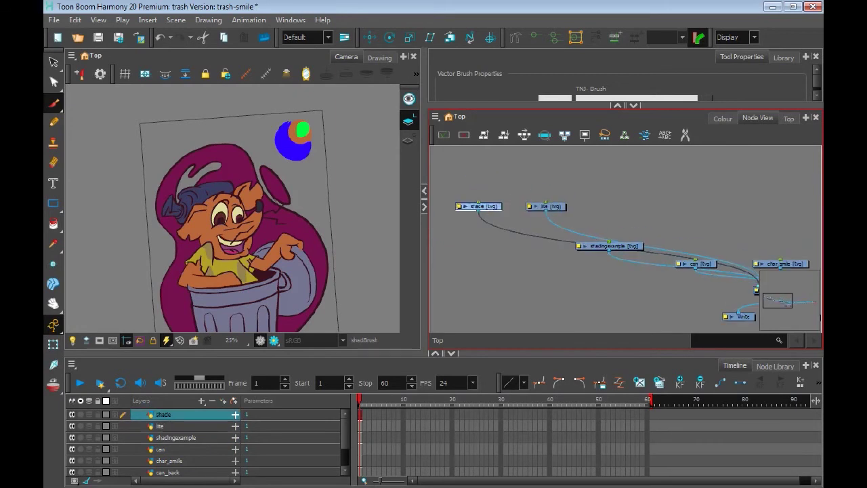
drag(613, 246, 631, 201)
drag(610, 284, 596, 275)
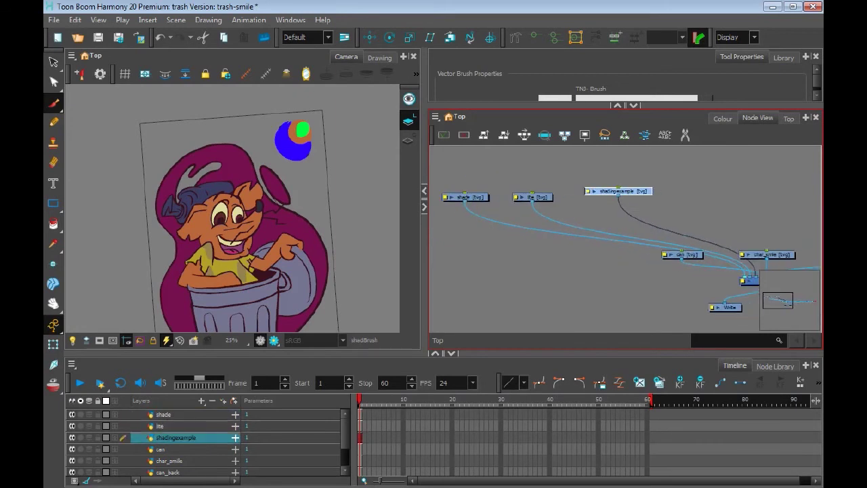
click(775, 366)
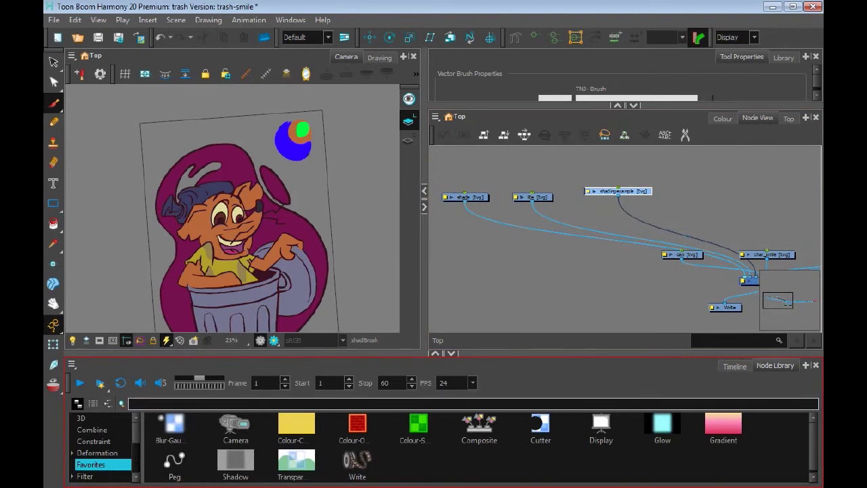
Search the Node Library for 'tone' and drop a Tone node into the graph
click(204, 404)
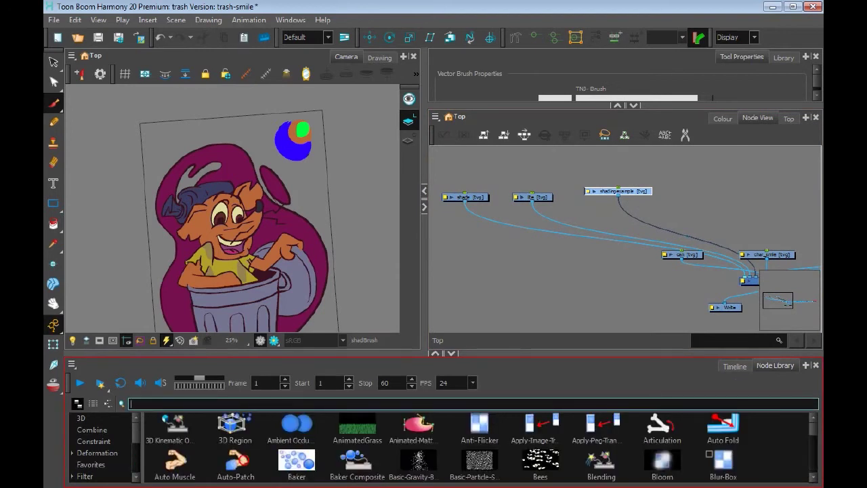
text(tone)
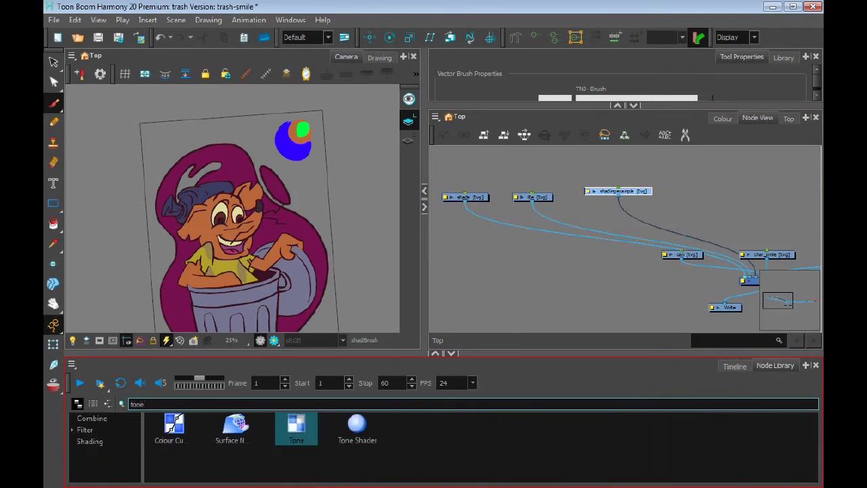
key(Tab)
drag(296, 428, 528, 278)
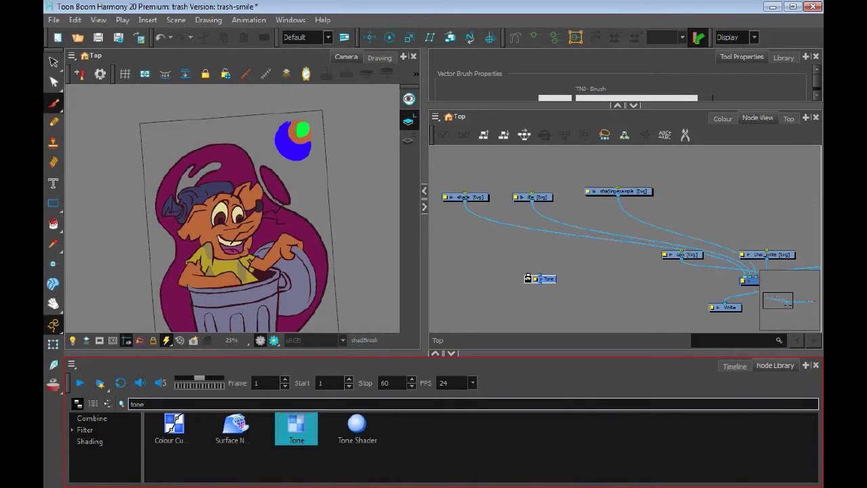
Add a Highlight node beside Tone and connect the shade drawing into Tone
key(shift+Tab)
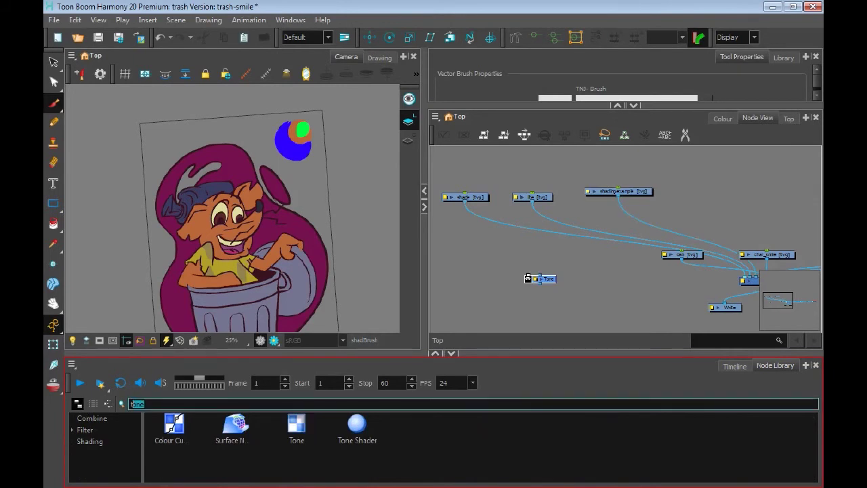
text(high)
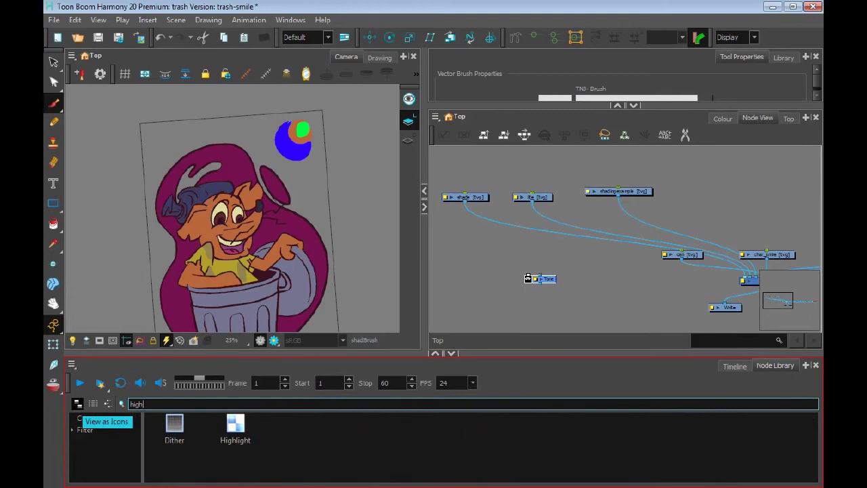
text(light)
key(Tab)
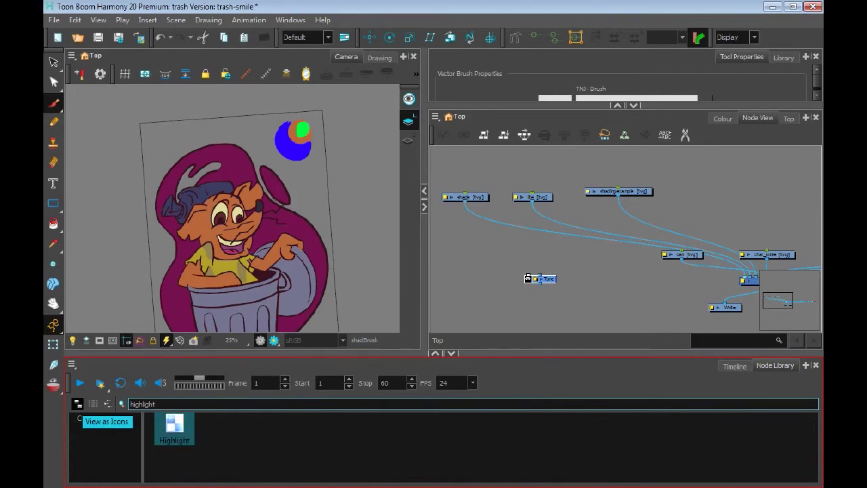
key(Return)
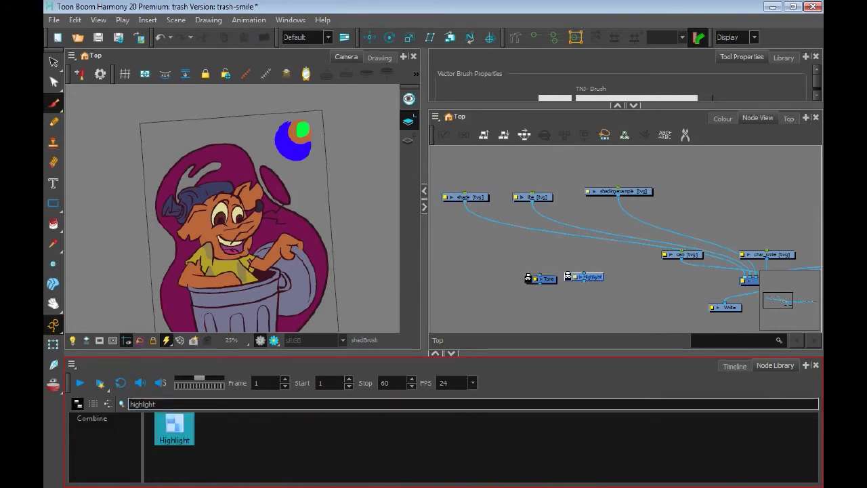
drag(584, 277, 593, 279)
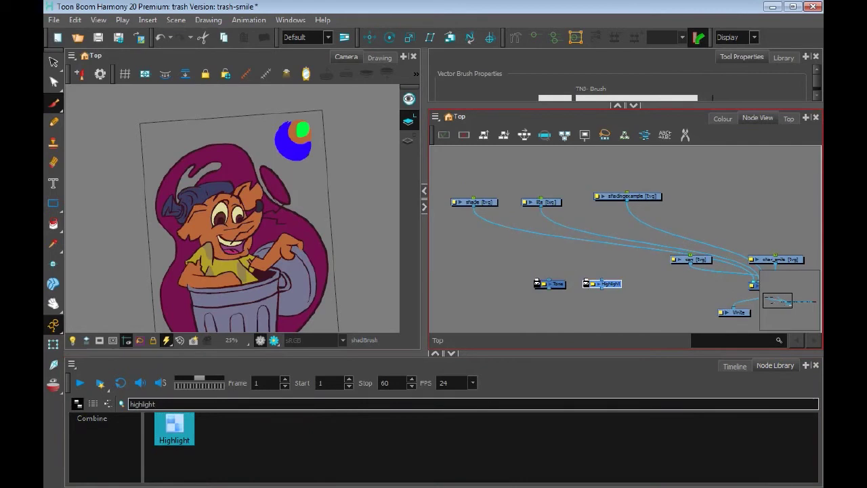
drag(754, 276, 538, 278)
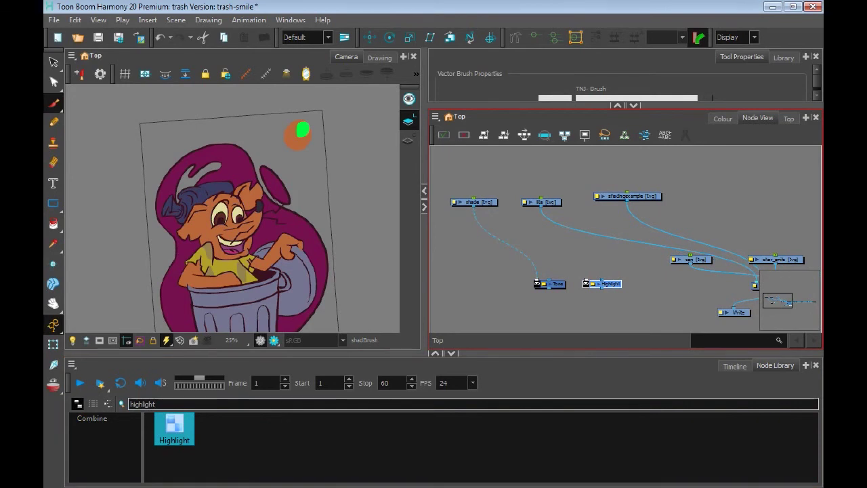
Connect the lite drawing into Highlight and reposition the lite, shadingexample and shade nodes
drag(755, 276, 601, 280)
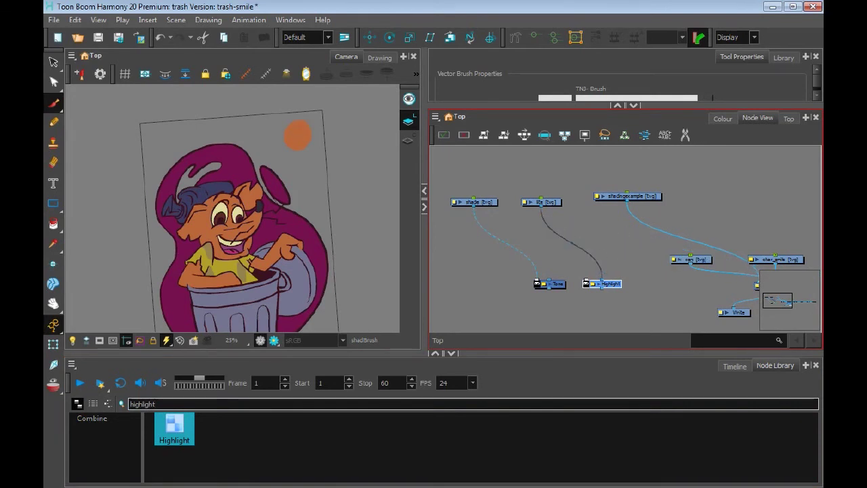
drag(541, 202, 582, 234)
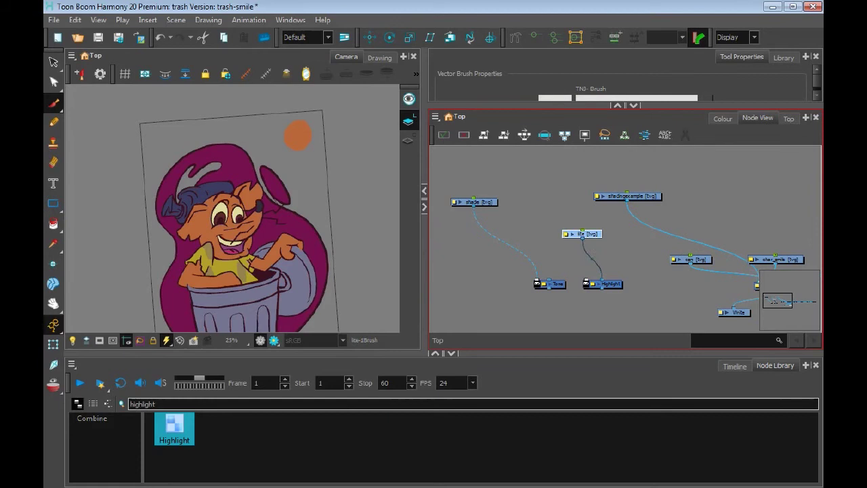
drag(628, 196, 620, 175)
scroll(621, 175, right, 1)
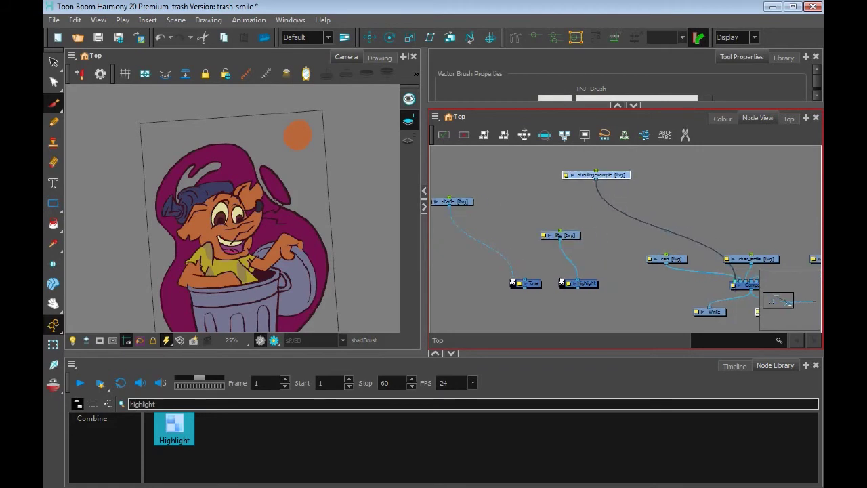
drag(454, 202, 469, 202)
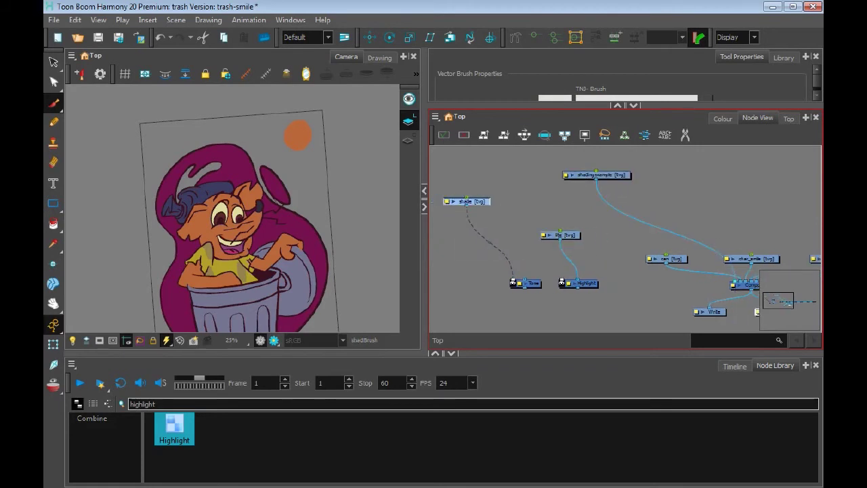
Insert the Tone node below shadingexample and connect shade to it as the matte
drag(534, 283, 553, 208)
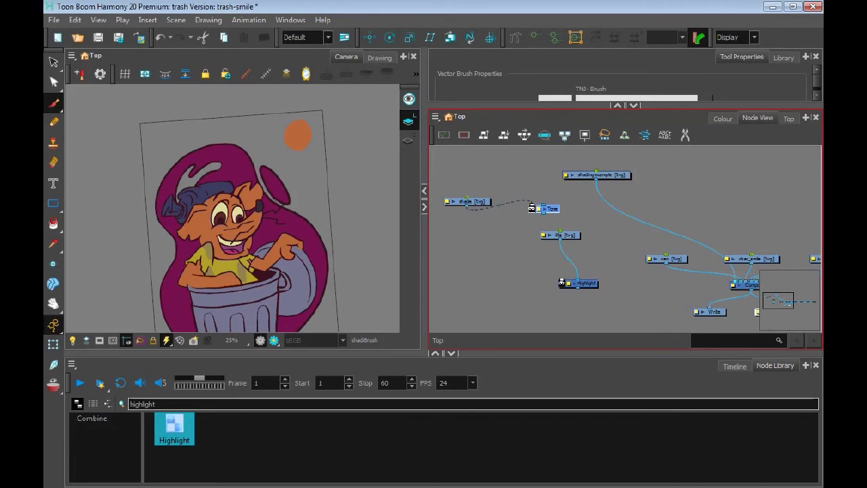
drag(547, 208, 620, 215)
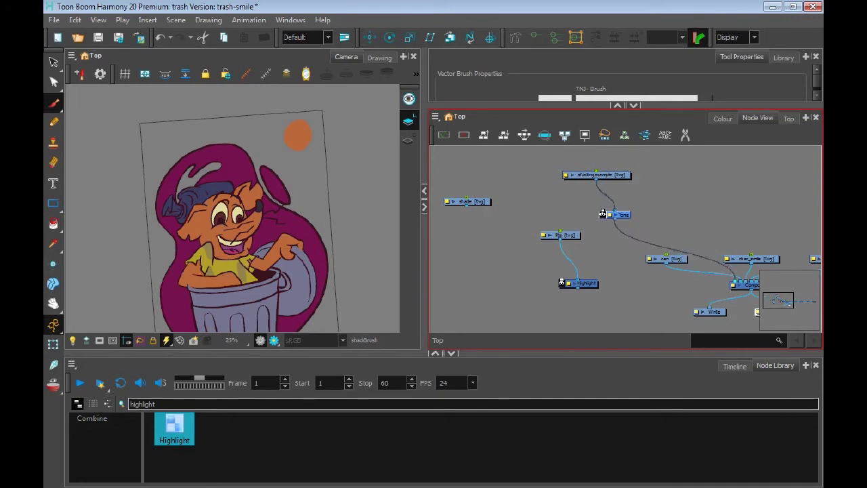
drag(596, 175, 609, 175)
drag(560, 235, 557, 243)
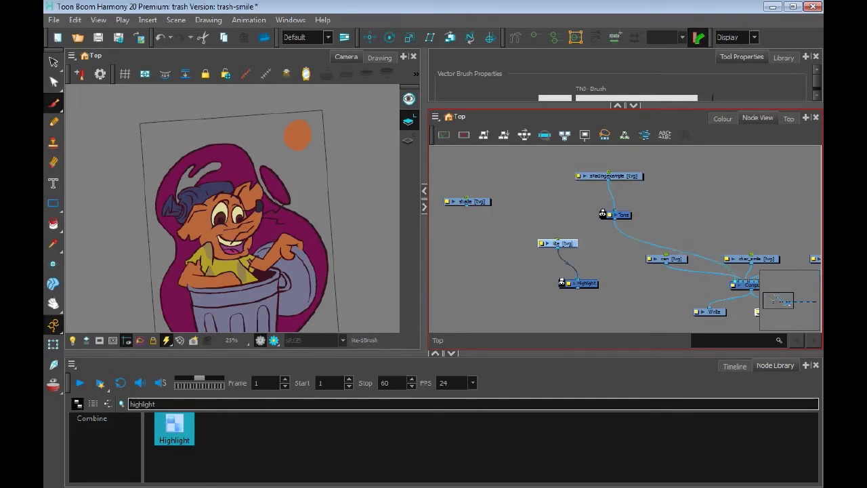
drag(466, 207, 605, 214)
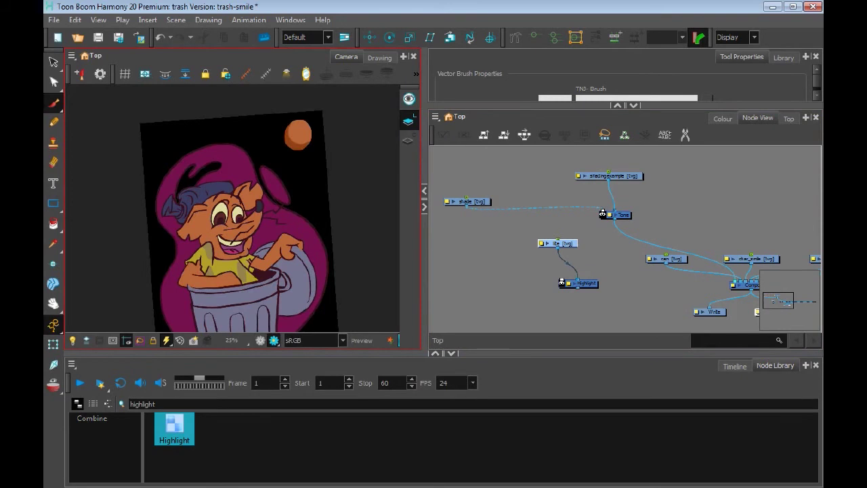
Chain Highlight under Tone, connect lite into it, and tidy the lite, shade and Highlight nodes
drag(558, 244, 553, 242)
drag(579, 283, 604, 210)
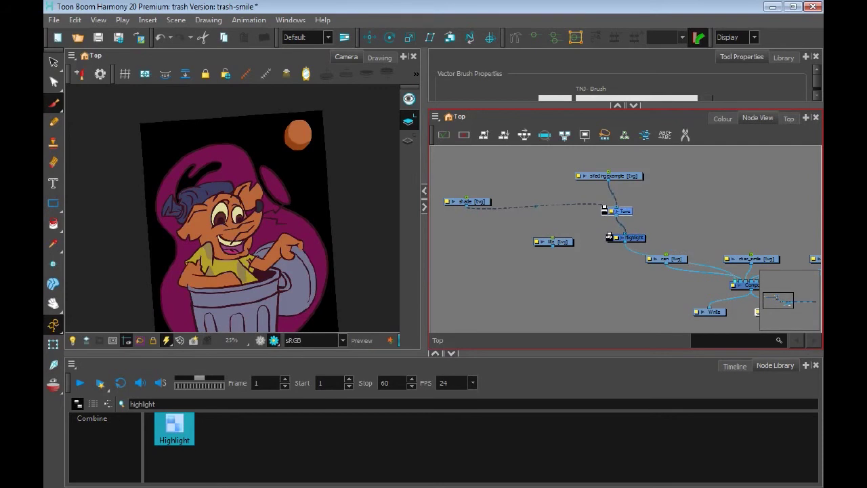
drag(553, 247, 615, 235)
drag(553, 242, 554, 225)
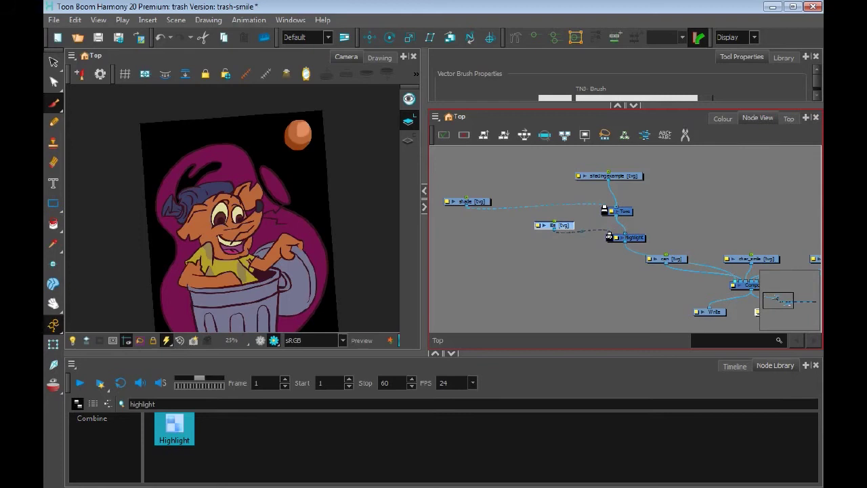
drag(467, 201, 538, 175)
drag(554, 225, 555, 211)
key(Escape)
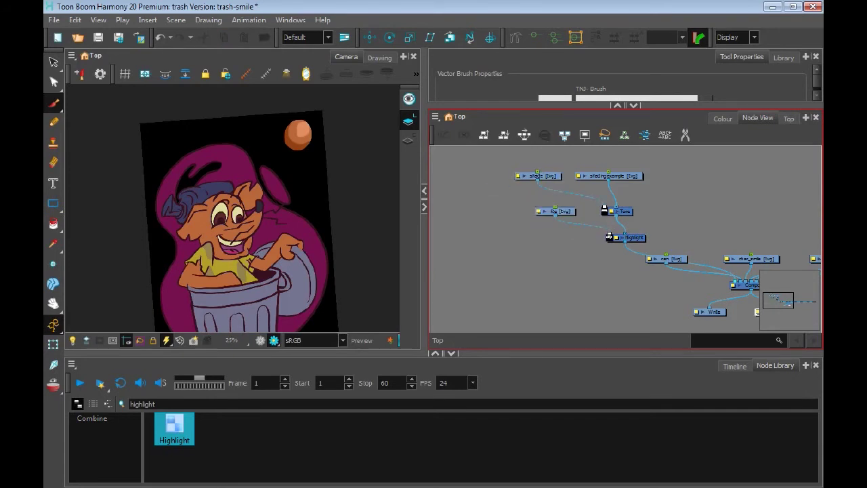
scroll(238, 224, up, 3)
scroll(298, 183, up, 2)
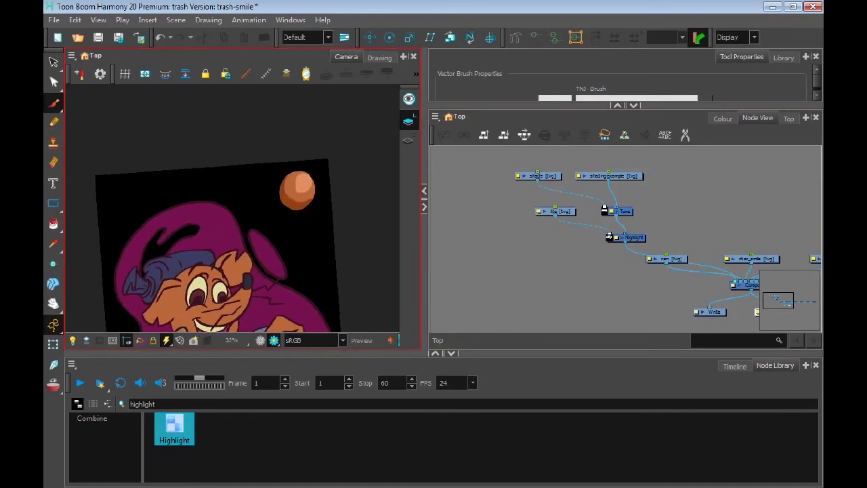
drag(627, 237, 621, 236)
In Highlight's Layer Properties, keep the Radial blur type and set Radius to 20
double_click(625, 235)
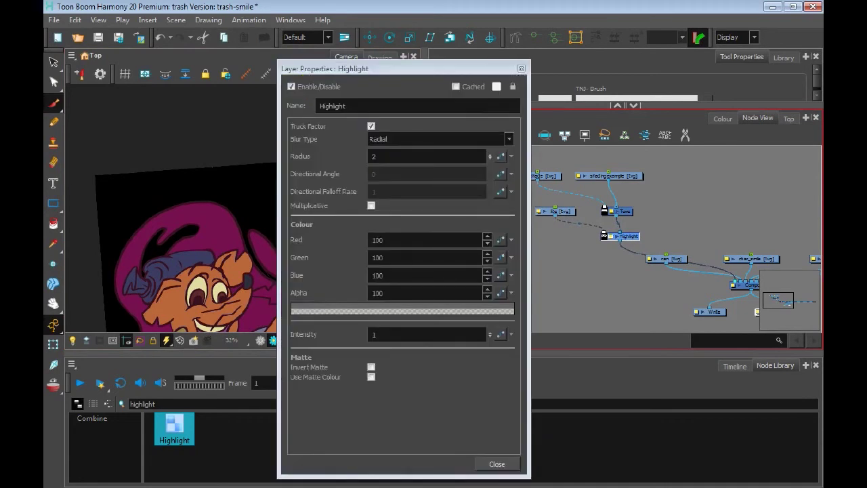
drag(380, 69, 581, 75)
double_click(629, 163)
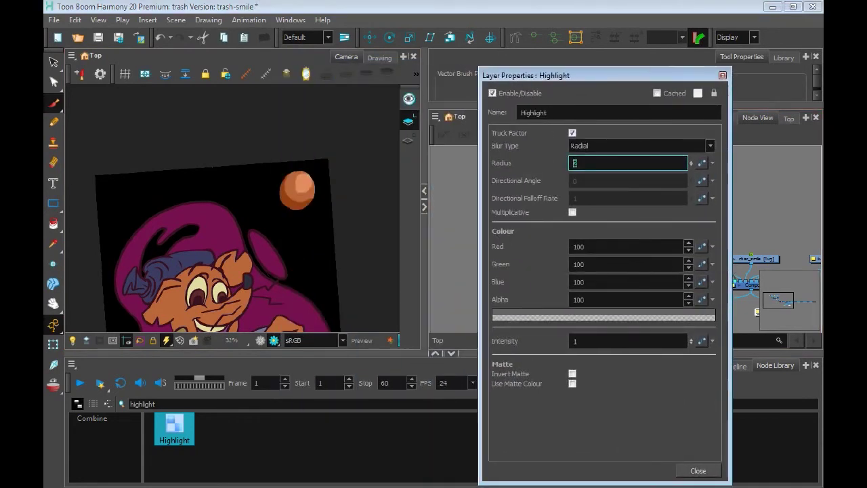
click(641, 146)
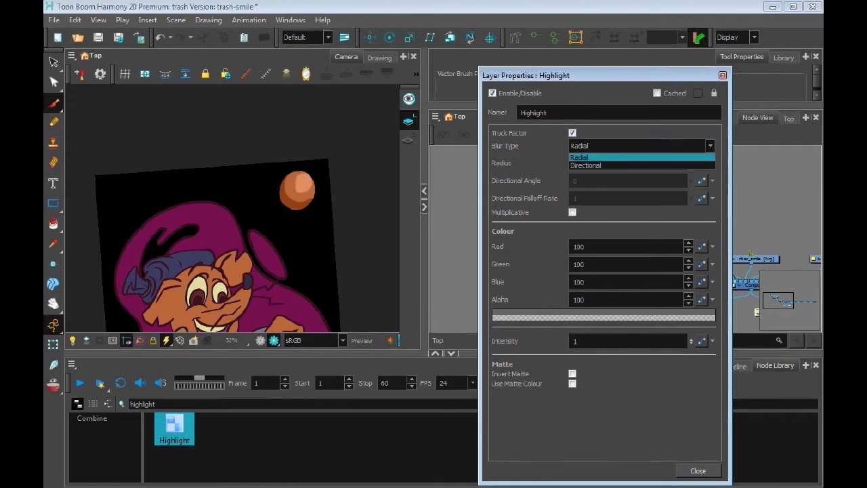
key(Escape)
key(Tab)
text(20)
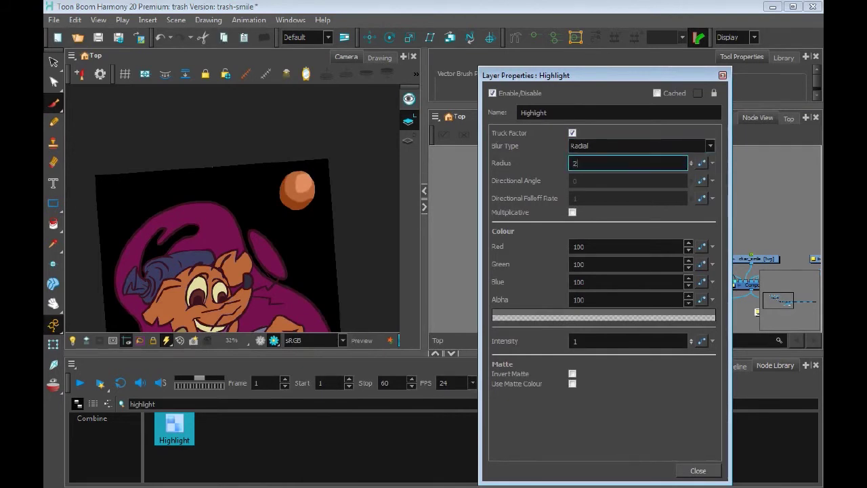
click(548, 113)
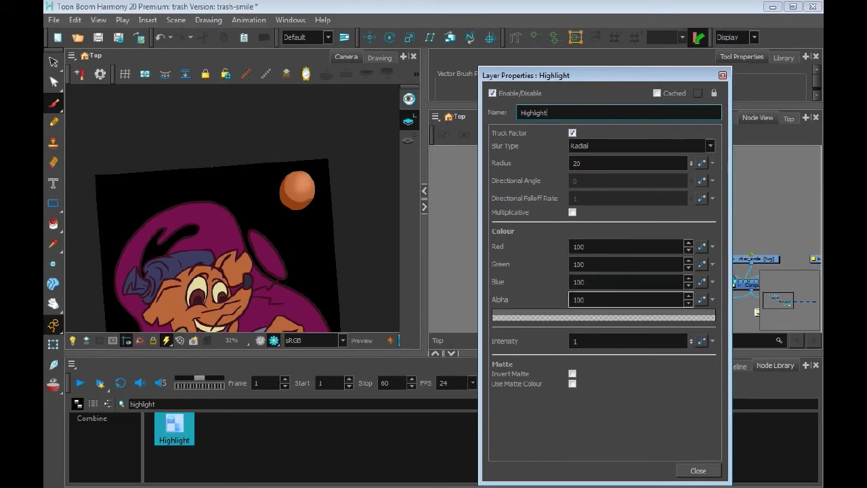
Set Highlight's Alpha to 100 and its colour to yellow (234, 228, 32)
click(627, 300)
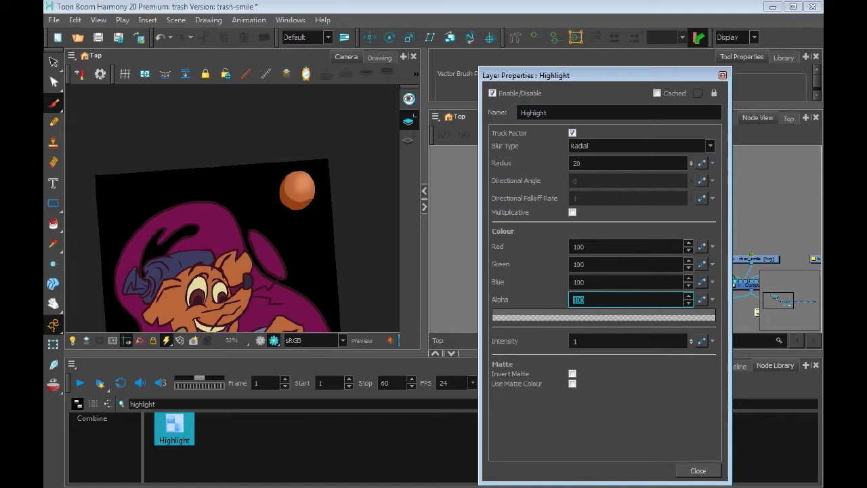
text(0)
click(585, 282)
key(Tab)
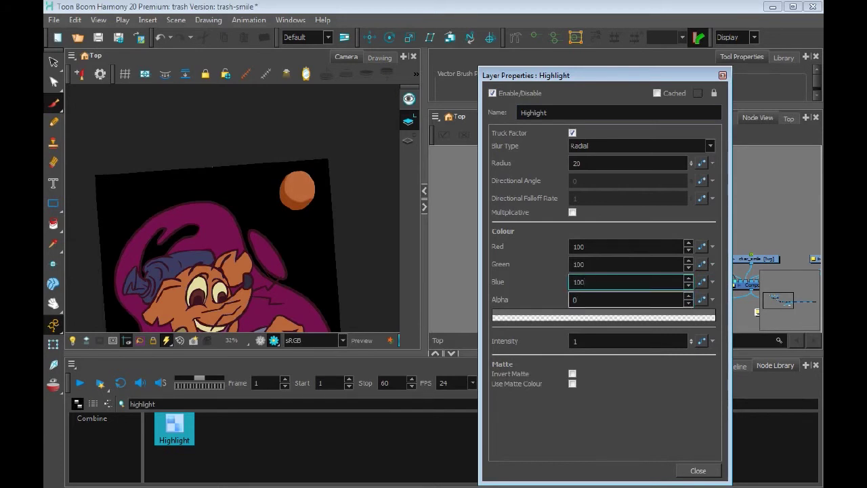
text(255)
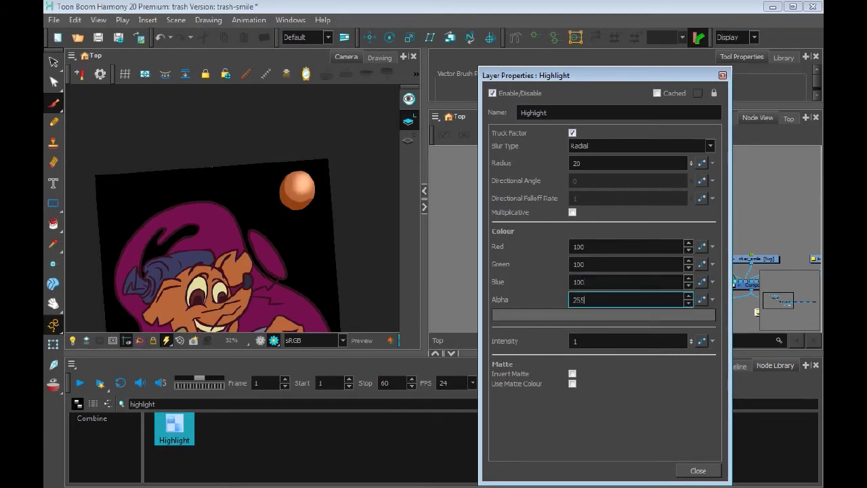
click(584, 282)
key(Tab)
text(100)
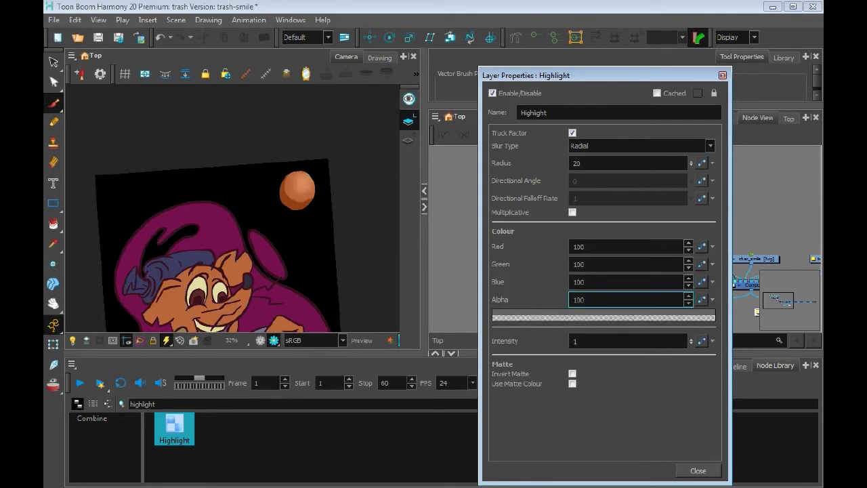
click(580, 282)
click(603, 316)
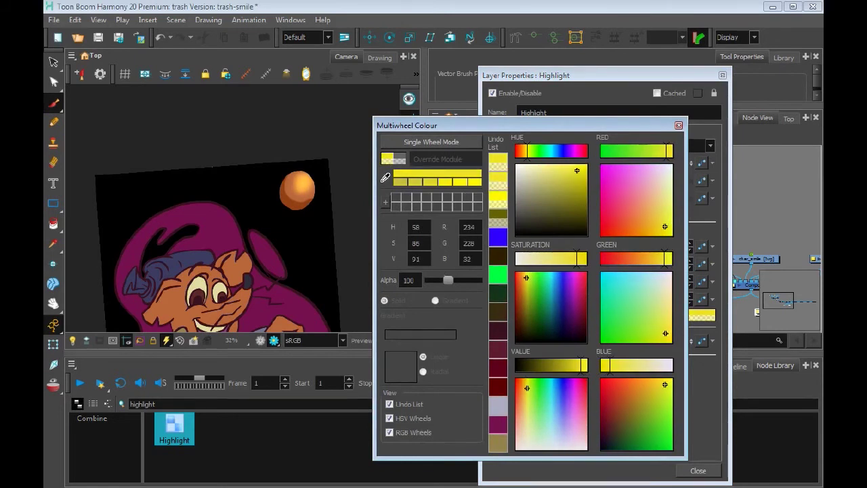
key(Escape)
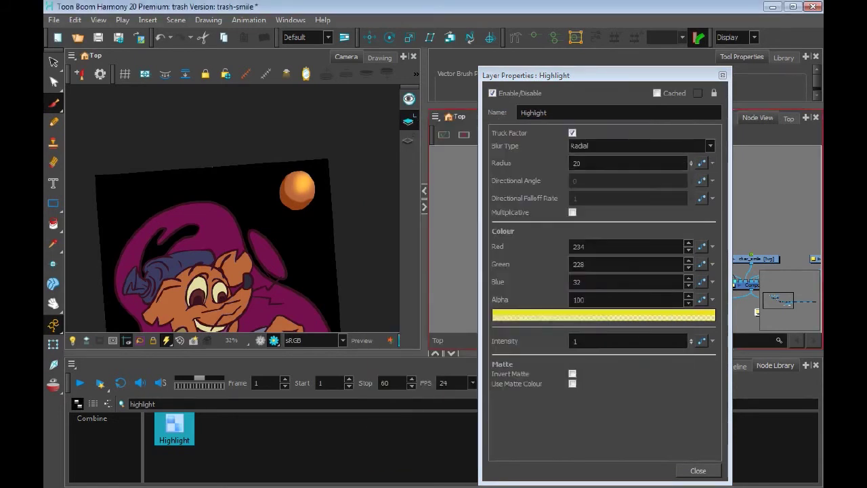
Close Highlight's properties and set the Tone effect's Radius to 20
click(722, 75)
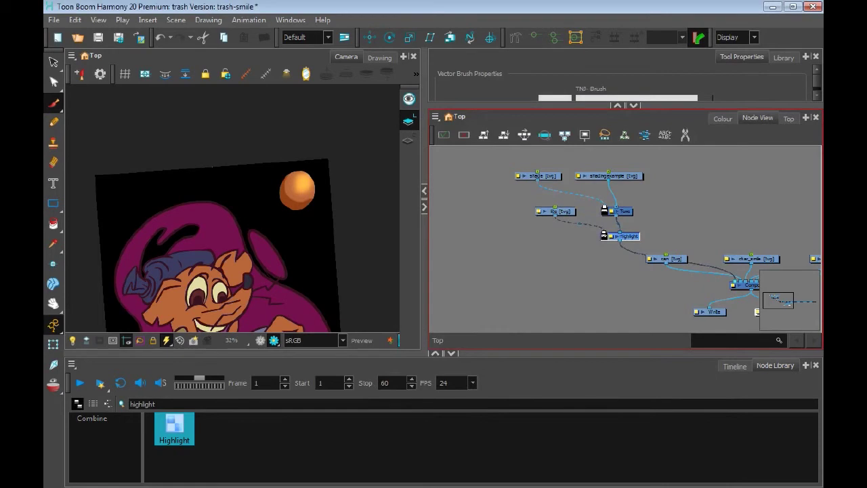
click(611, 211)
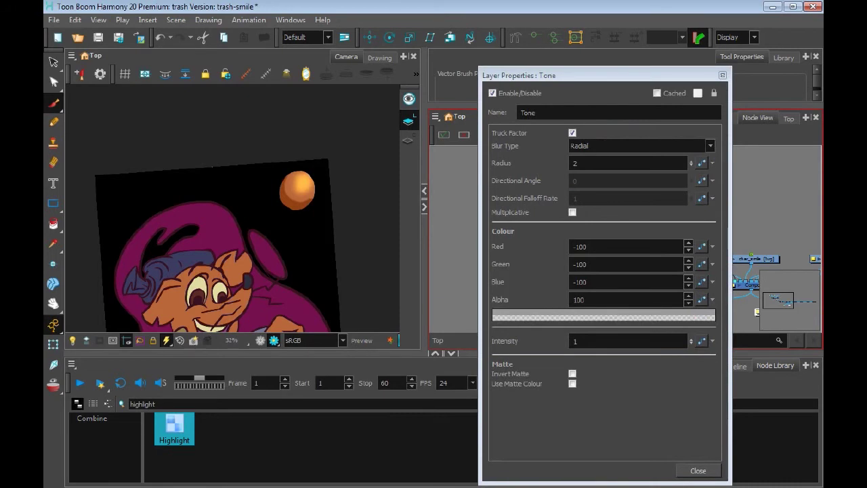
click(629, 162)
text(3)
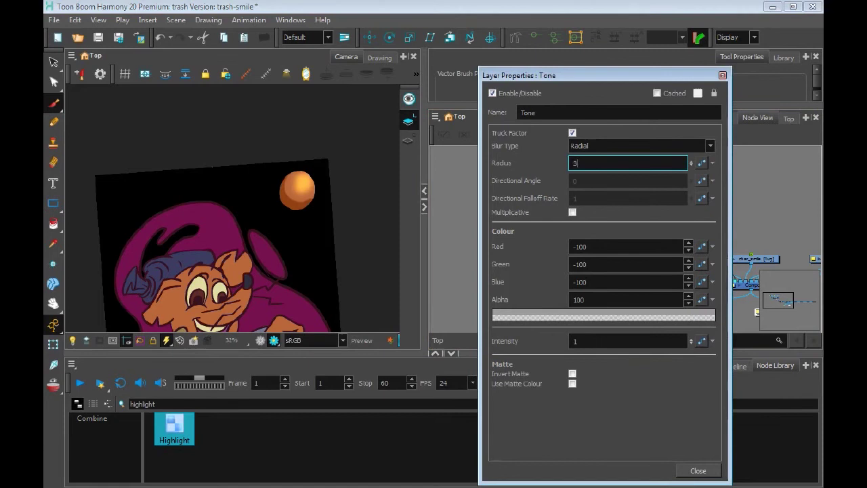
key(BackSpace)
text(10)
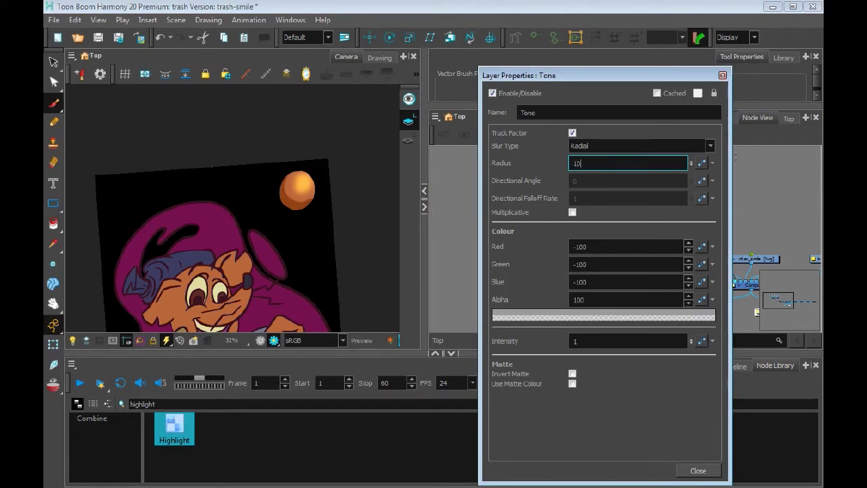
click(542, 113)
key(Tab)
key(Tab)
key(Tab)
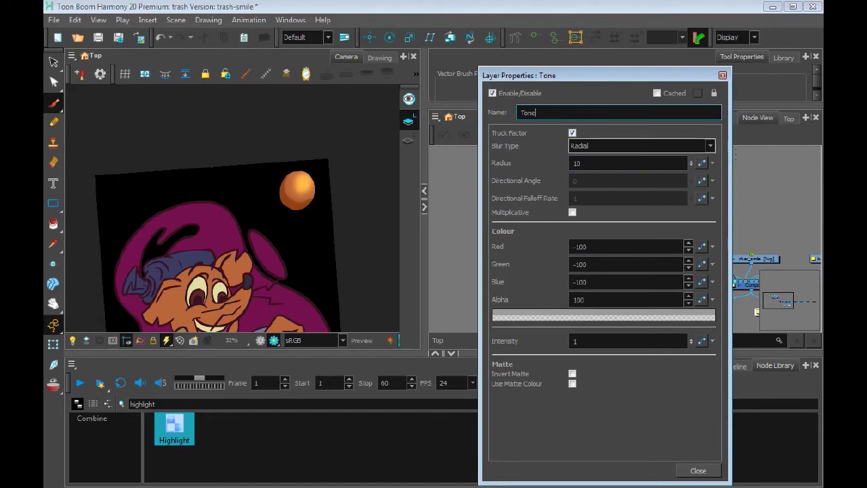
text(20)
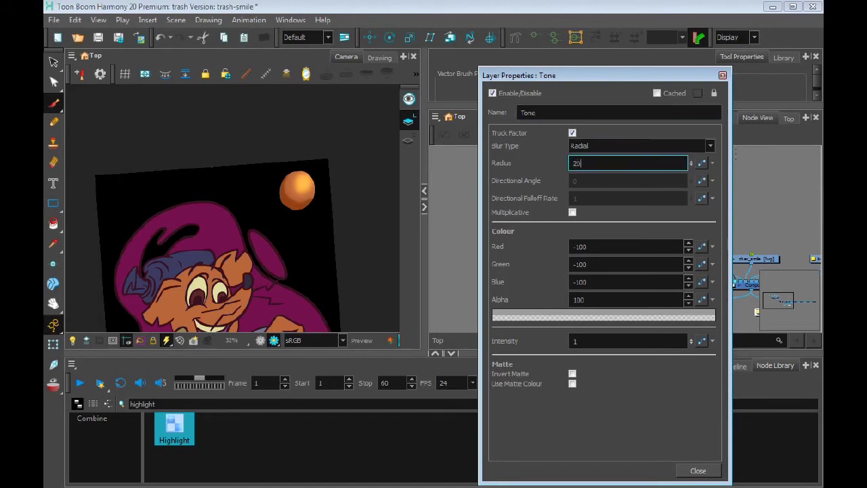
click(542, 113)
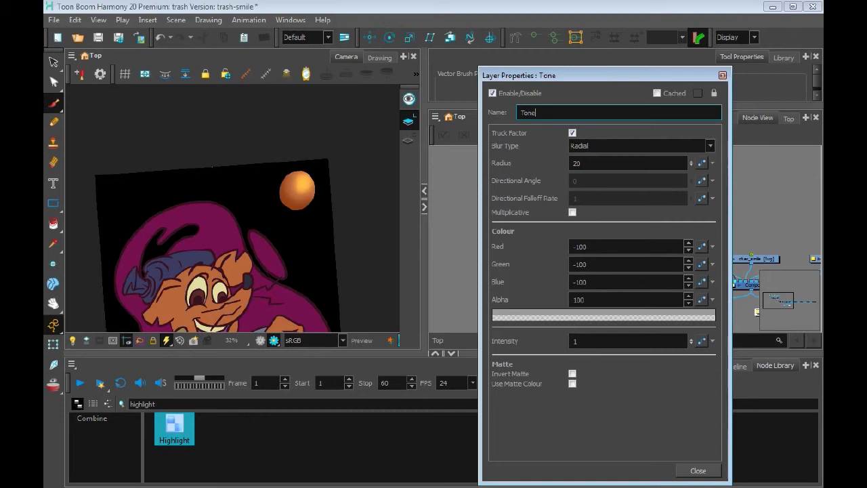
Change the Tone colour to dark blue (-255, -255, -100) and close its properties
click(603, 316)
click(601, 449)
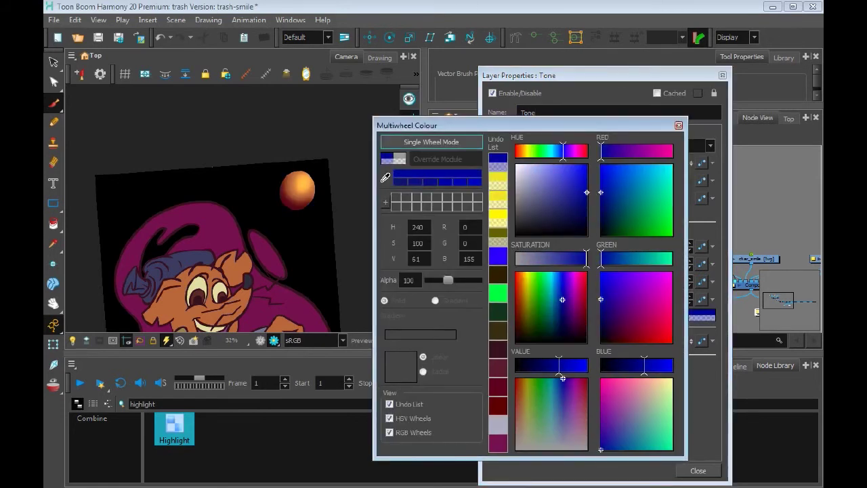
key(Escape)
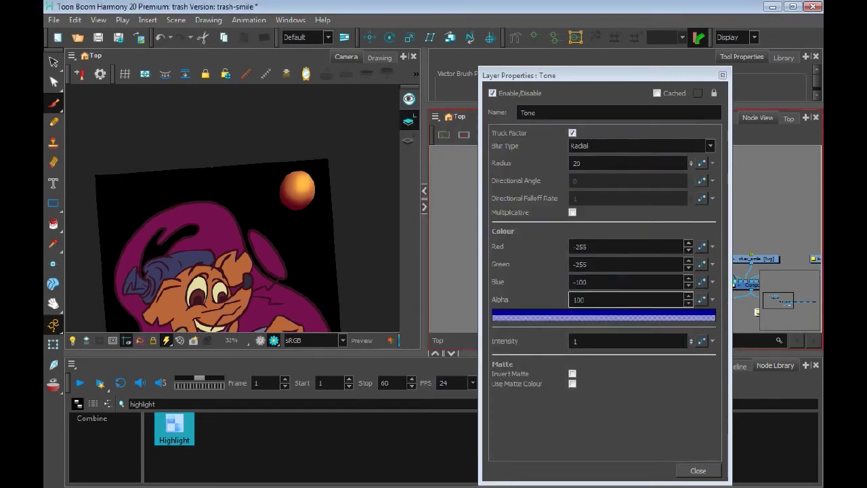
click(698, 470)
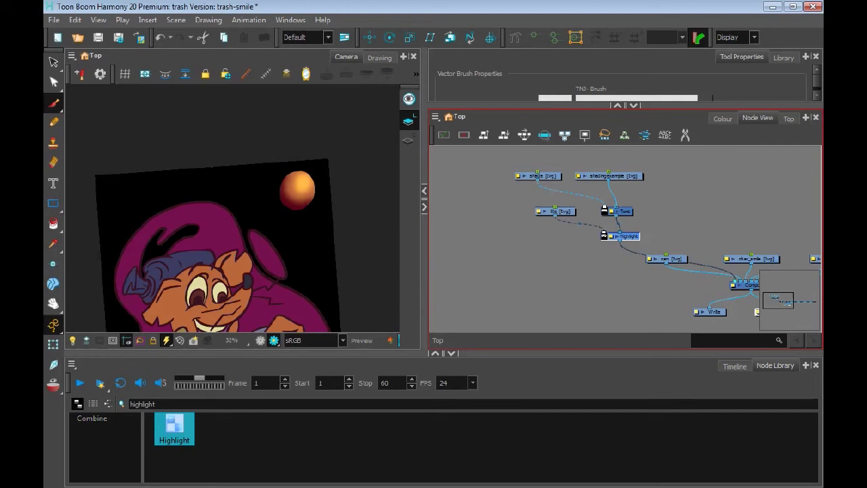
Rearrange the cam, char_smile, Tone, Highlight and shadingexample nodes, connecting lite and shade to Composite
drag(638, 259, 711, 184)
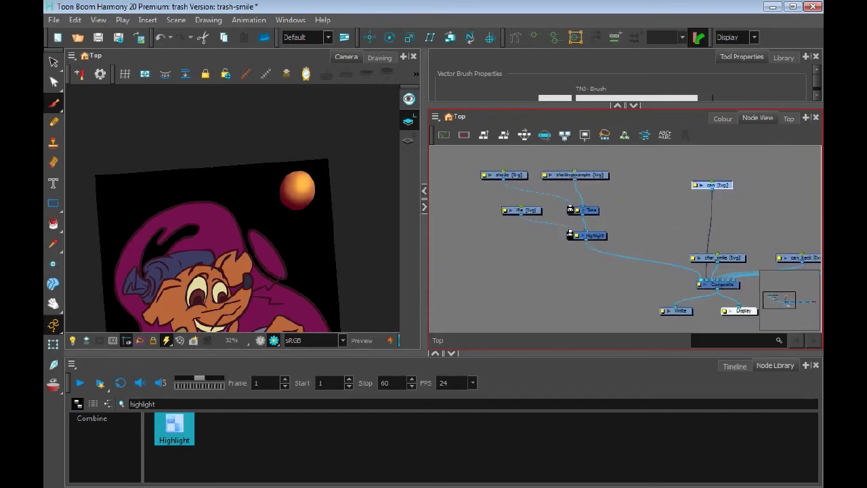
drag(700, 259, 728, 226)
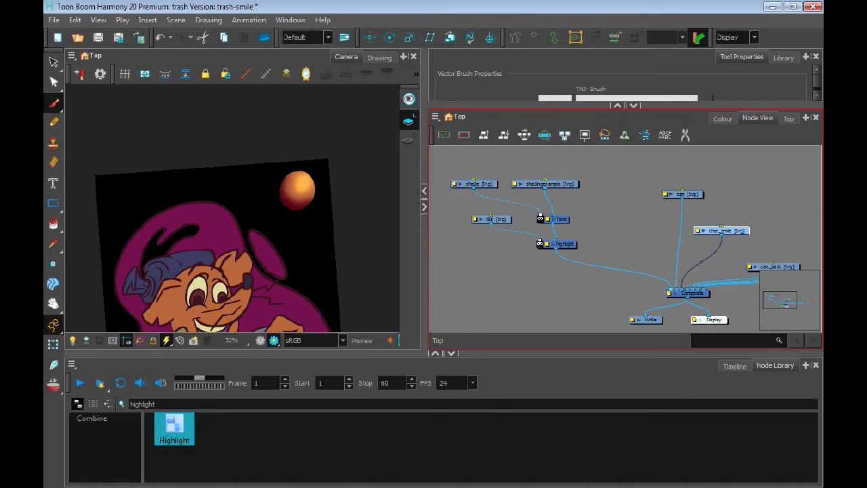
drag(562, 244, 582, 219)
drag(549, 183, 578, 174)
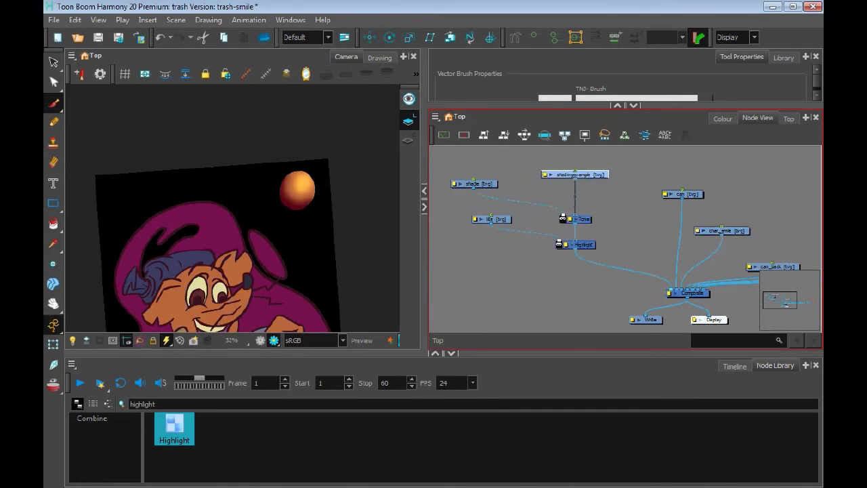
drag(581, 219, 597, 245)
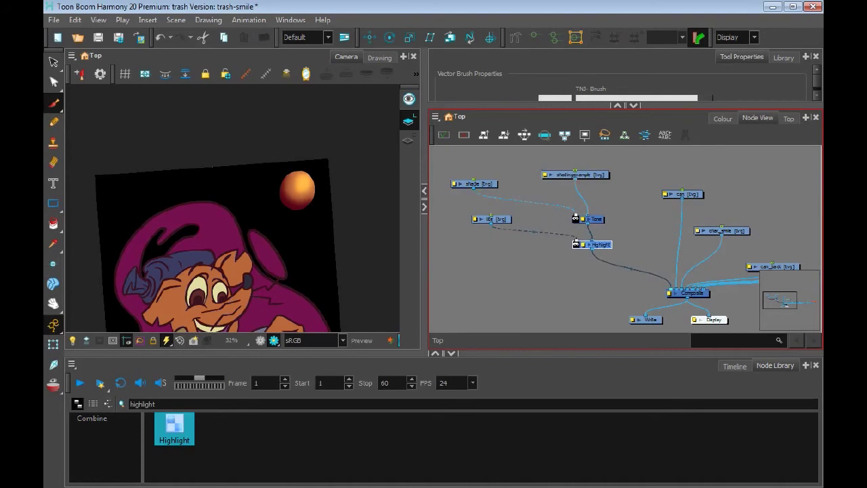
key(ctrl+shift+a)
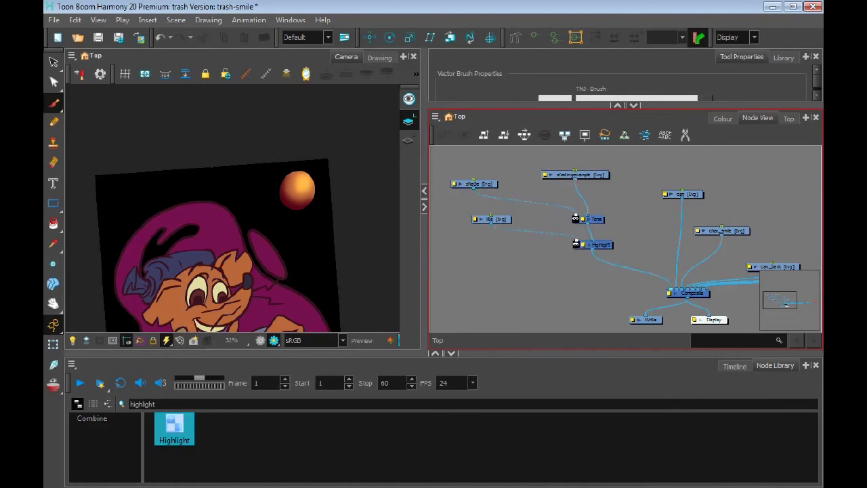
drag(492, 224, 671, 290)
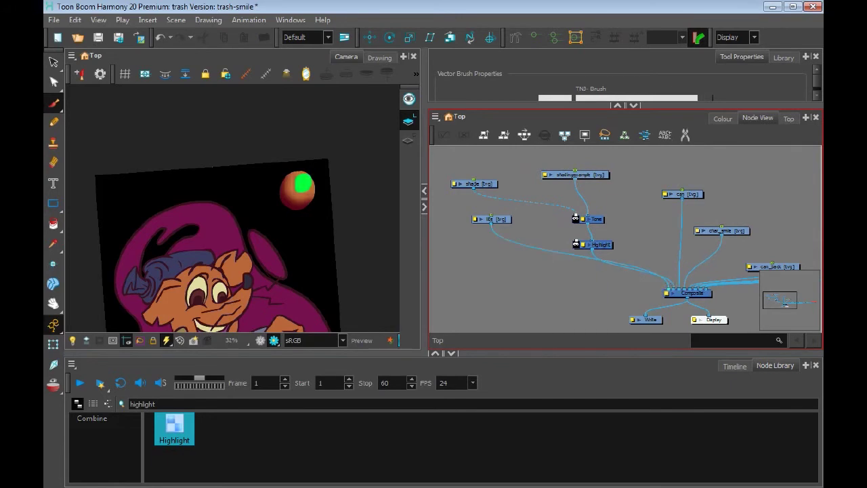
drag(599, 245, 603, 215)
drag(580, 174, 601, 168)
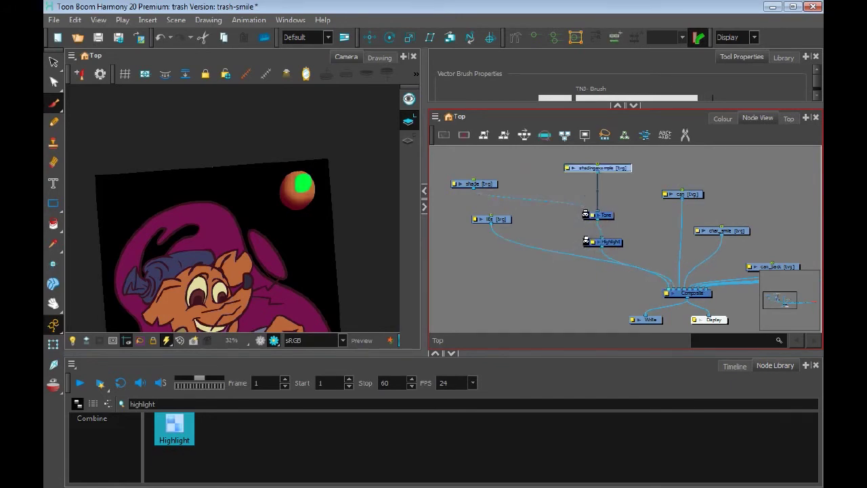
drag(600, 214, 612, 210)
drag(608, 241, 621, 236)
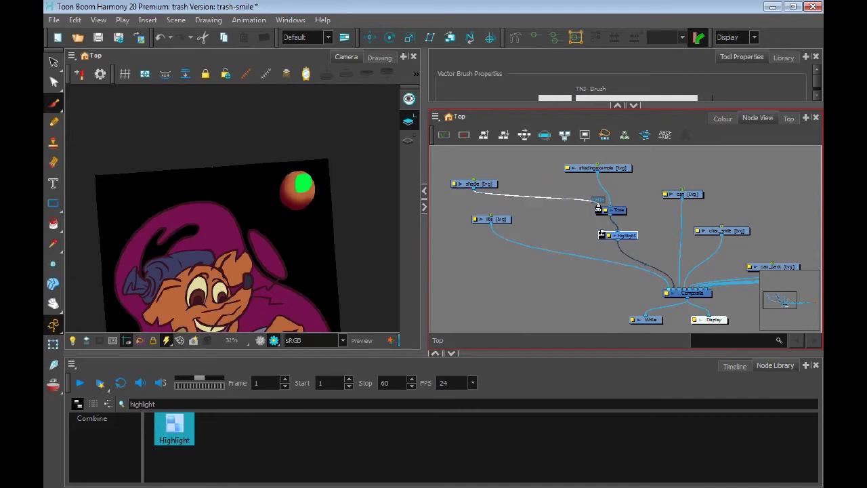
drag(597, 201, 671, 290)
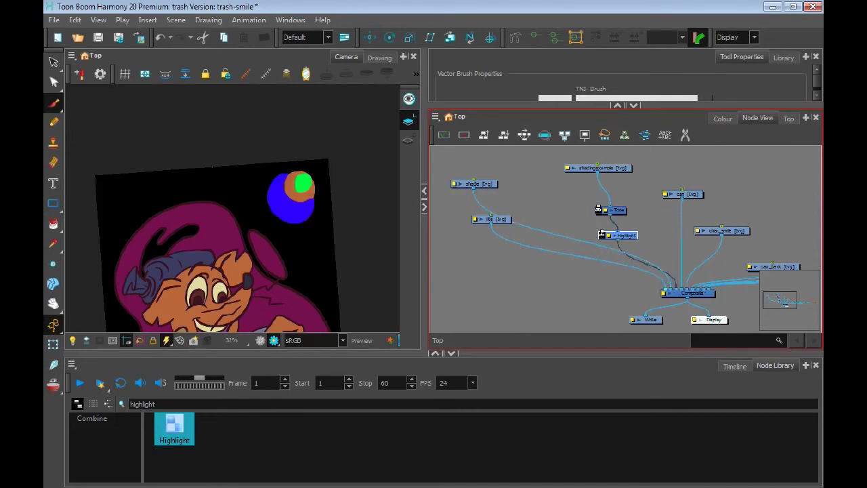
Tidy the nodes and reroute the shade cable into Tone and lite into Highlight
drag(626, 235, 637, 193)
drag(596, 168, 620, 165)
drag(640, 231, 636, 224)
click(633, 195)
drag(622, 164, 630, 163)
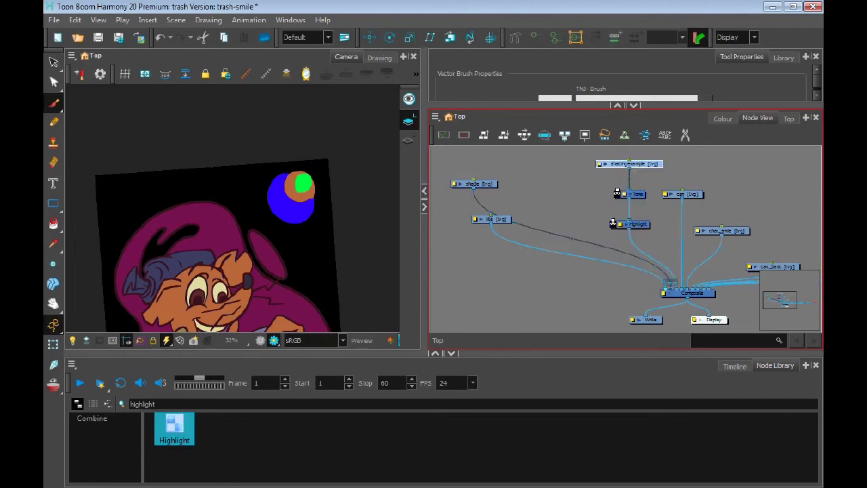
click(661, 266)
mouse_move(669, 277)
mouse_down()
mouse_move(614, 218)
mouse_move(624, 193)
mouse_up()
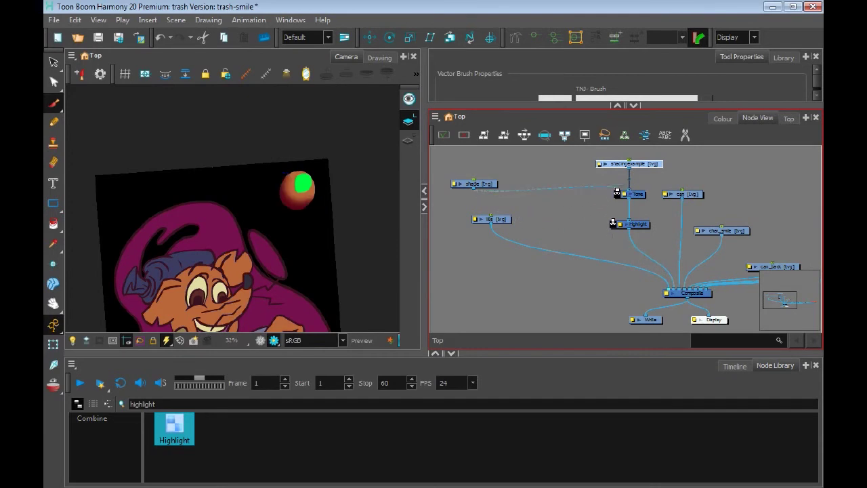
mouse_move(671, 288)
mouse_down()
mouse_move(647, 241)
mouse_move(620, 219)
mouse_up()
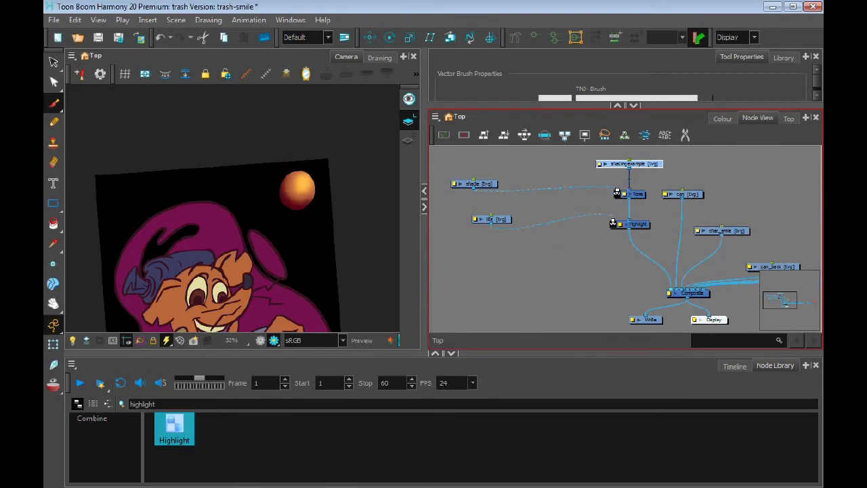
Turn off the shadingexample, shade and lite layers in the Timeline to hide the sample ball
scroll(226, 224, down, 2)
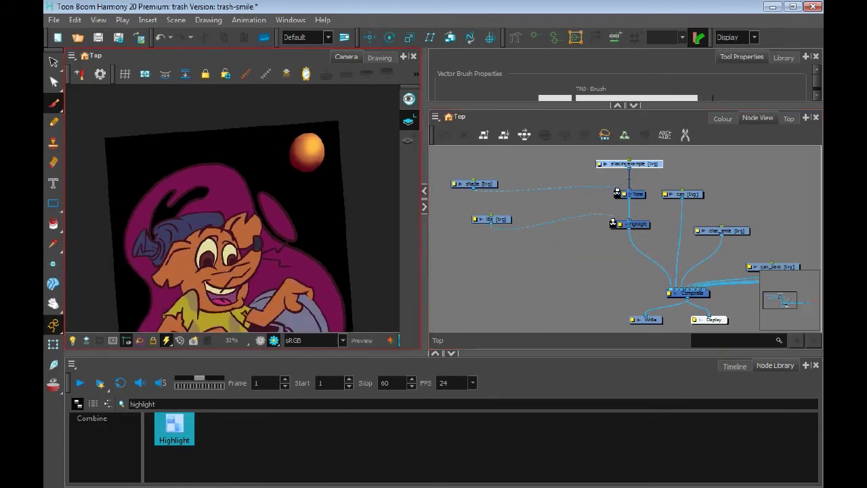
scroll(226, 223, down, 1)
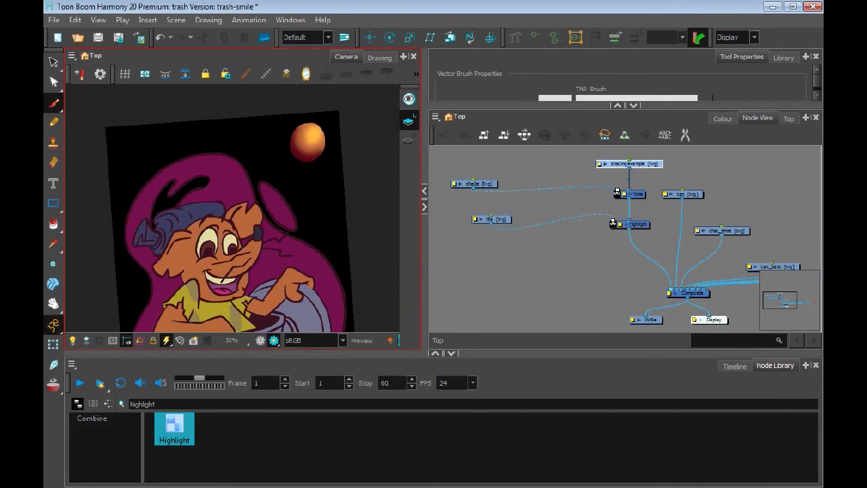
click(735, 366)
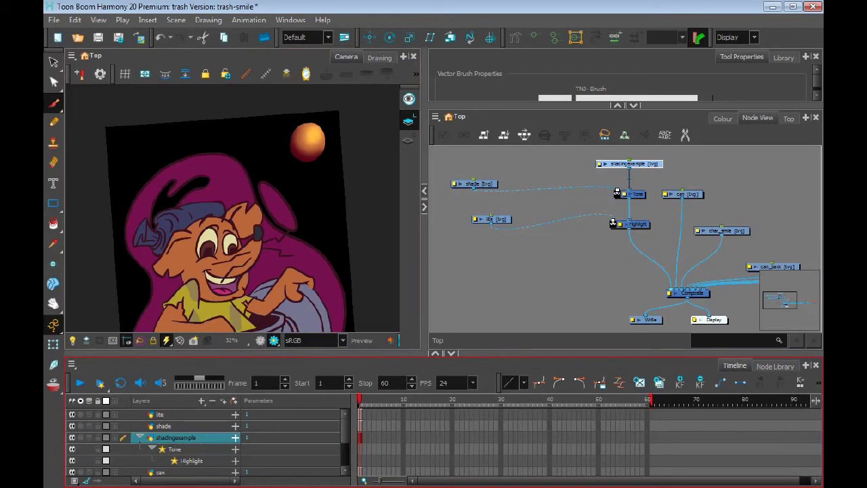
click(139, 438)
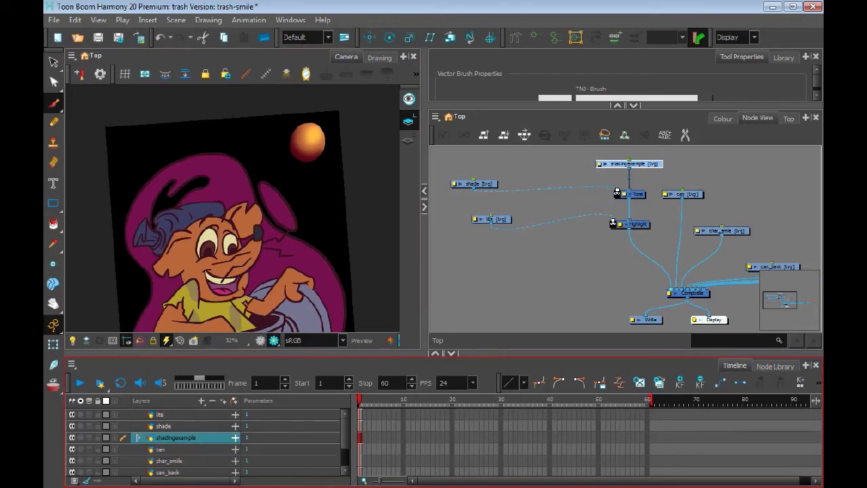
click(71, 438)
click(72, 426)
click(72, 414)
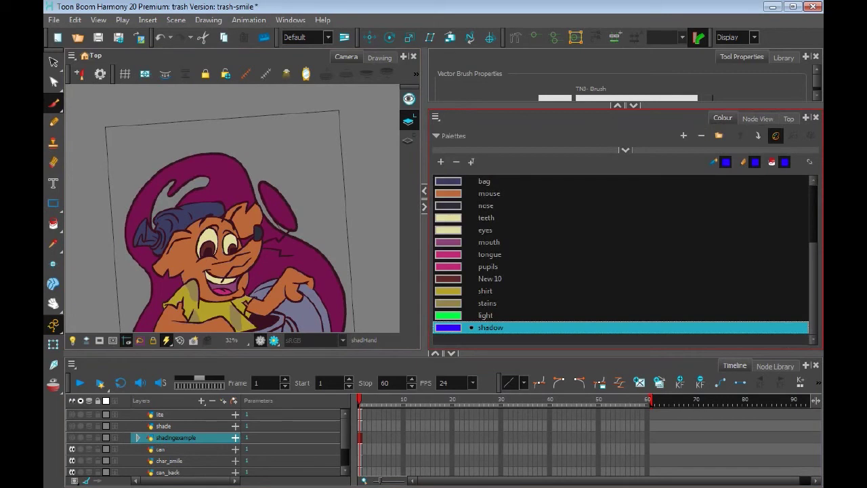
scroll(230, 207, down, 3)
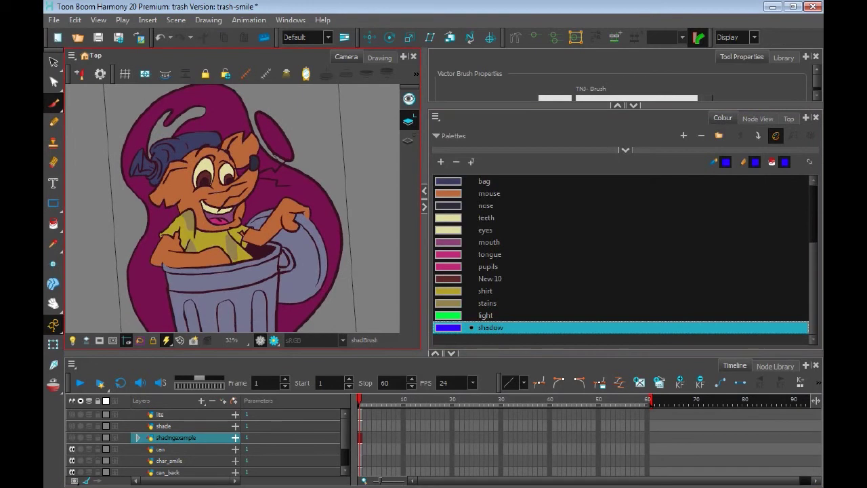
Create a new drawing layer named shade-all
key(ctrl+r)
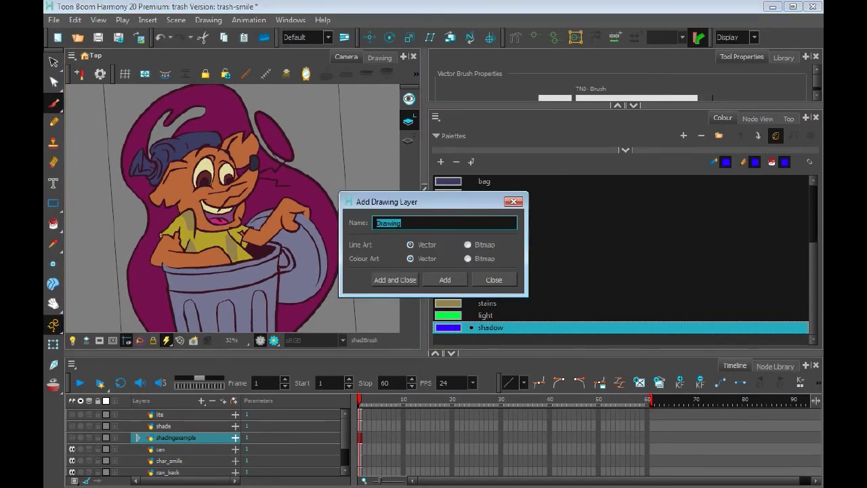
text(shade-all)
key(Return)
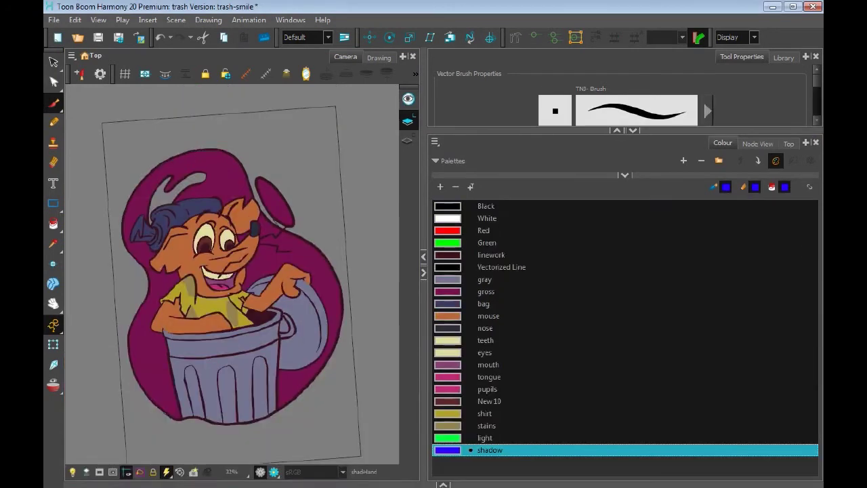
Outline the shadow on the hand and bag, then fill it solid blue
scroll(230, 271, up, 2)
mouse_move(309, 280)
mouse_down()
mouse_move(323, 296)
mouse_move(344, 354)
mouse_move(318, 393)
mouse_move(297, 391)
mouse_move(306, 329)
mouse_up()
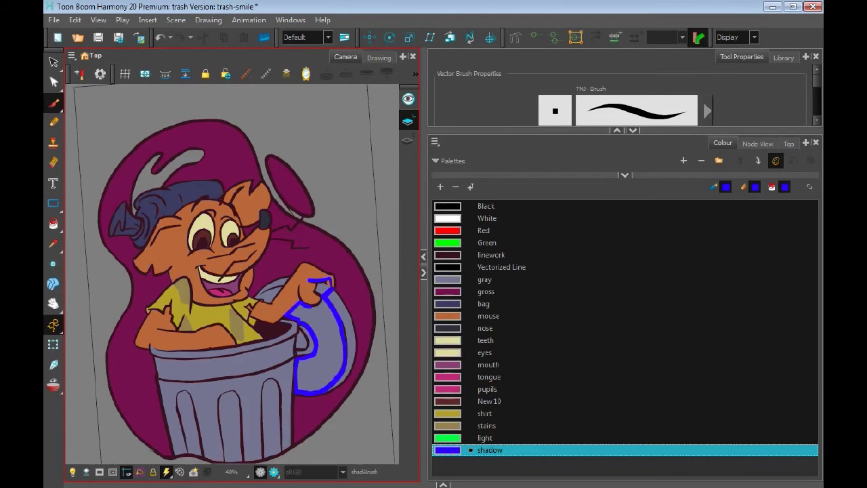
mouse_move(313, 283)
mouse_down()
mouse_move(271, 323)
mouse_move(305, 342)
mouse_up()
key(alt+i)
click(323, 285)
click(319, 345)
click(288, 308)
Brush blue shadow along the bag's edge and over the can rim beside it
key(alt+b)
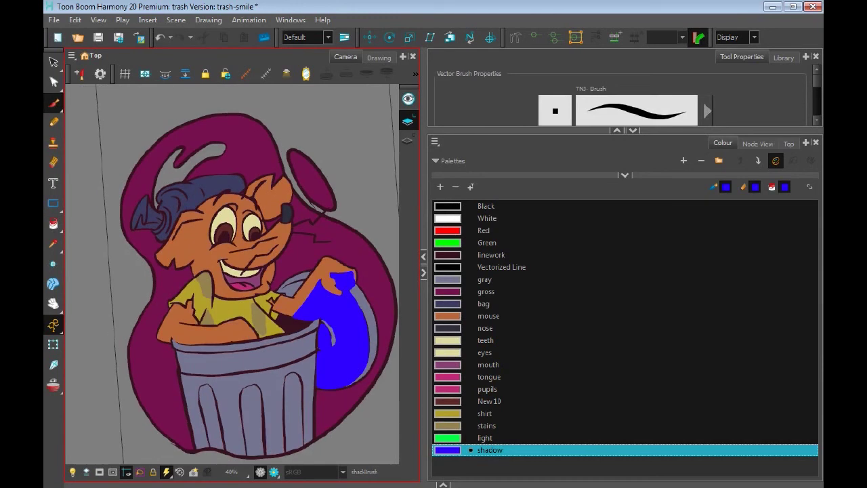
drag(282, 298, 274, 319)
key(alt+i)
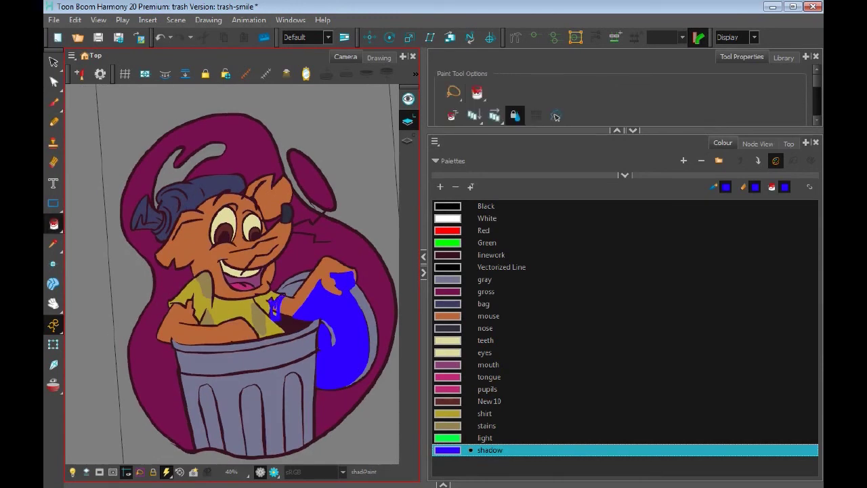
key(alt+b)
mouse_move(288, 306)
mouse_down()
mouse_move(286, 334)
mouse_move(257, 324)
mouse_up()
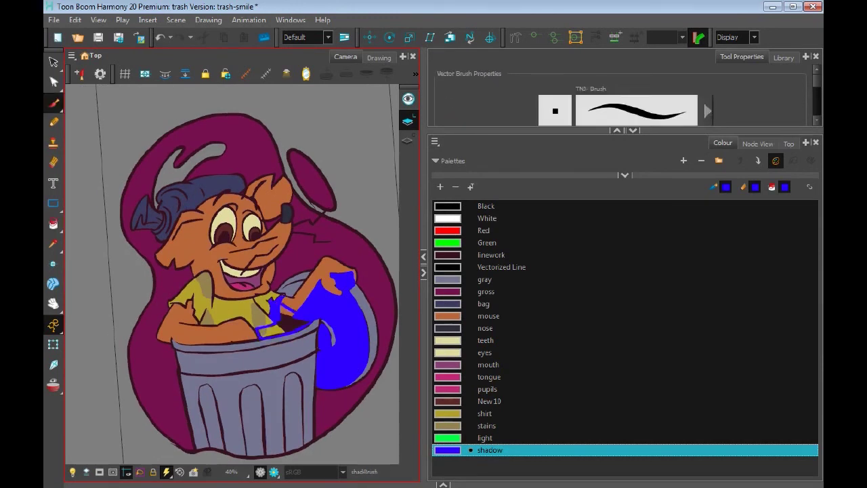
key(alt+i)
key(alt+b)
Paint blue shadow along the can rim, redoing a stray stroke
mouse_move(285, 176)
mouse_down()
mouse_move(257, 156)
mouse_move(204, 143)
mouse_up()
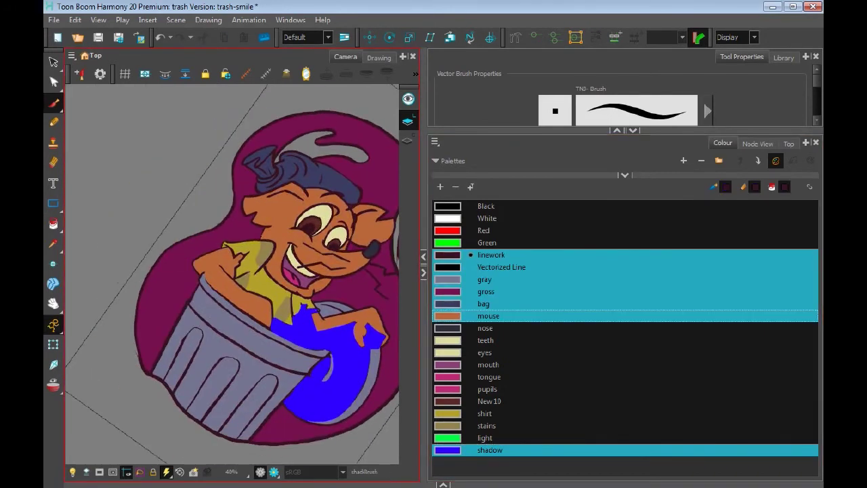
click(489, 450)
drag(285, 176, 231, 148)
drag(198, 275, 241, 342)
key(ctrl+z)
mouse_move(199, 270)
mouse_down()
mouse_move(217, 305)
mouse_move(248, 334)
mouse_up()
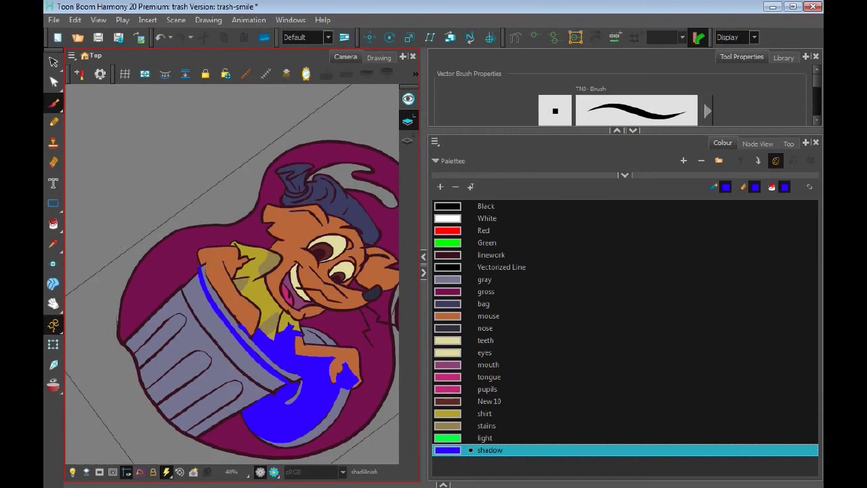
drag(285, 176, 224, 156)
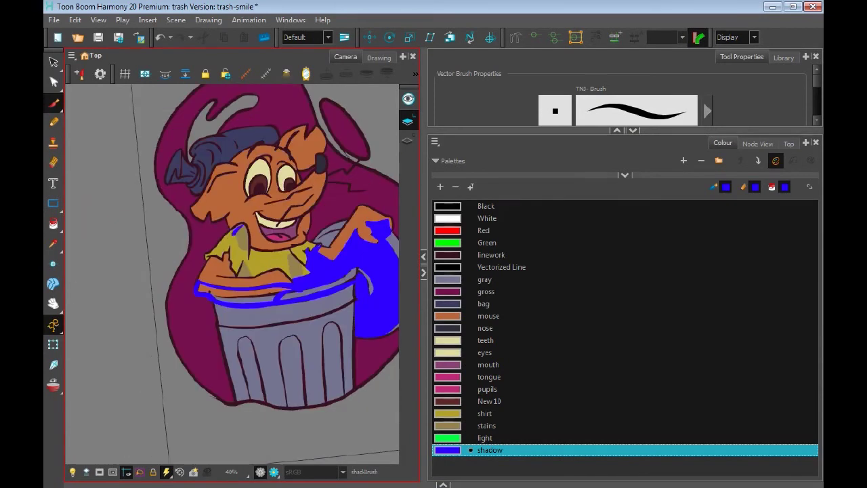
Shade the shirt's left edge and the can body, then fill the can and rim outlines blue
drag(232, 275, 203, 266)
drag(236, 227, 190, 289)
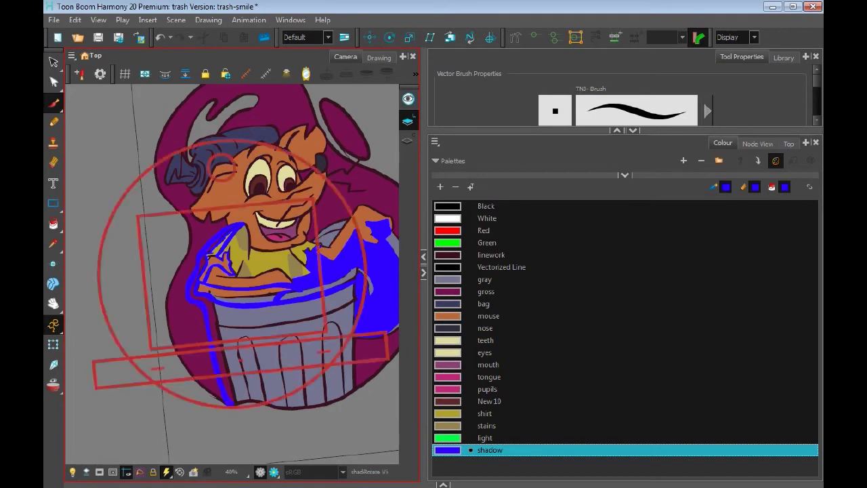
drag(285, 203, 258, 224)
drag(169, 363, 224, 347)
mouse_move(291, 170)
mouse_down()
mouse_move(271, 163)
mouse_move(231, 176)
mouse_up()
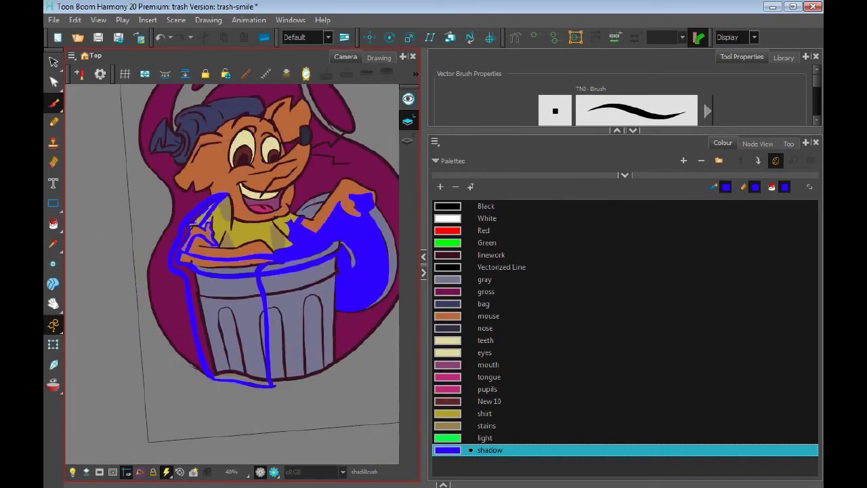
mouse_move(269, 308)
mouse_down()
mouse_move(281, 384)
mouse_move(286, 319)
mouse_move(320, 378)
mouse_move(310, 295)
mouse_up()
key(alt+i)
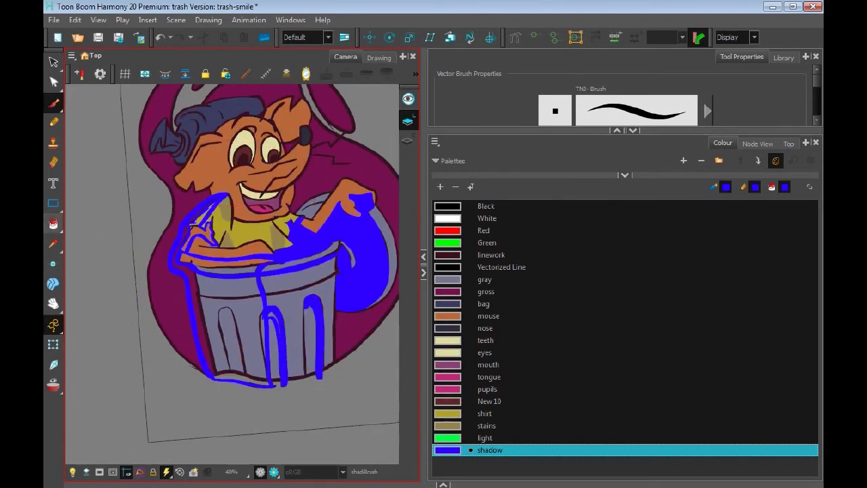
click(216, 325)
click(298, 261)
Fill a small remaining area near the can rim with blue shadow
scroll(260, 273, up, 3)
key(alt+b)
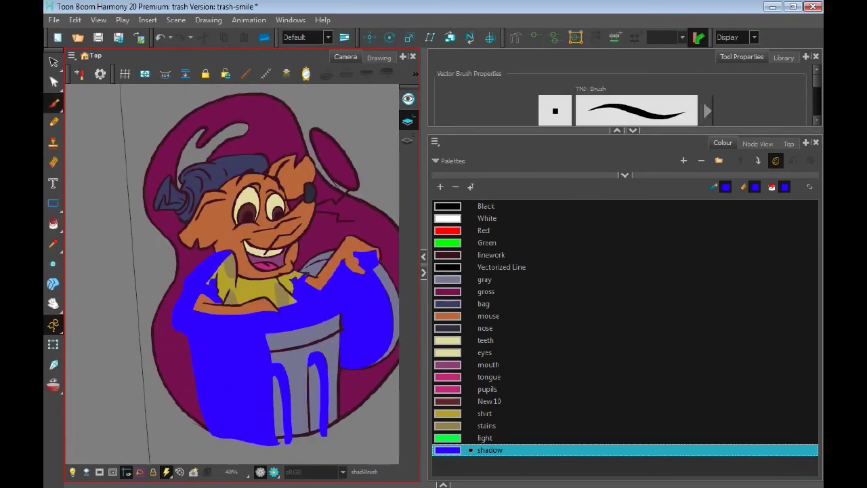
scroll(260, 274, up, 1)
key(alt+i)
click(318, 268)
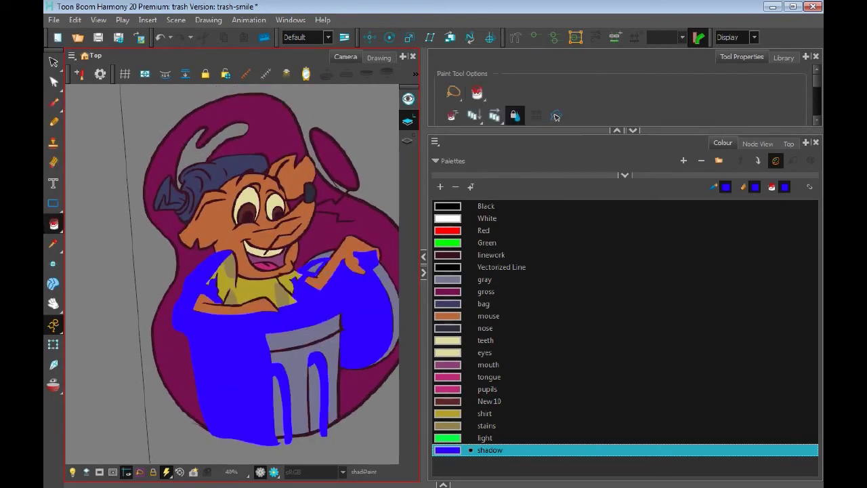
Outline and fill blue shadow on the hat's left side and the hair
key(alt+b)
scroll(259, 274, up, 1)
drag(182, 223, 178, 203)
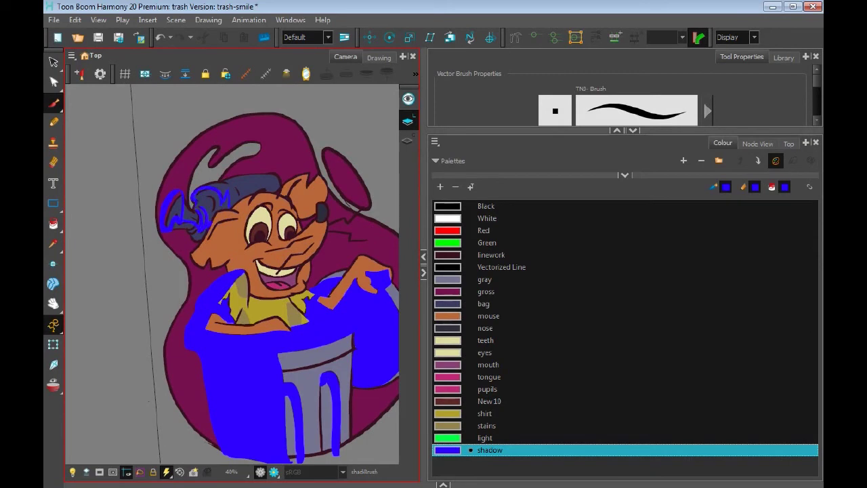
mouse_move(242, 195)
mouse_down()
mouse_move(241, 221)
mouse_move(213, 226)
mouse_up()
key(alt+i)
click(186, 231)
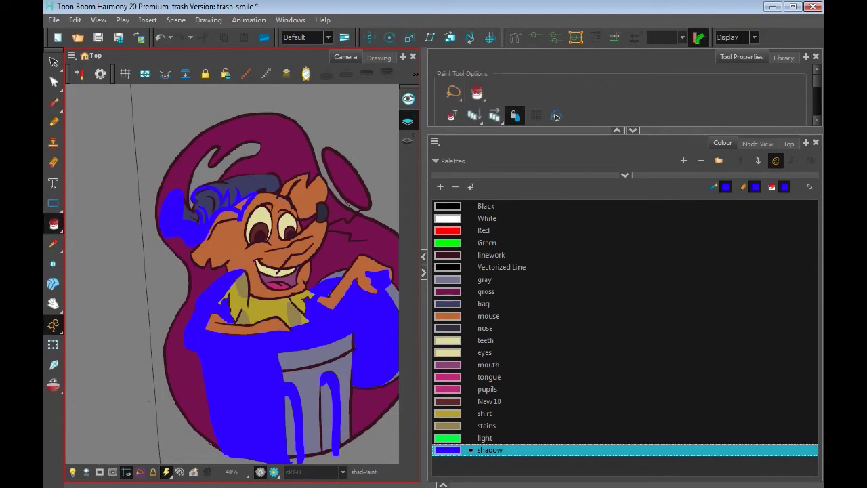
key(alt+b)
key(alt+i)
click(240, 203)
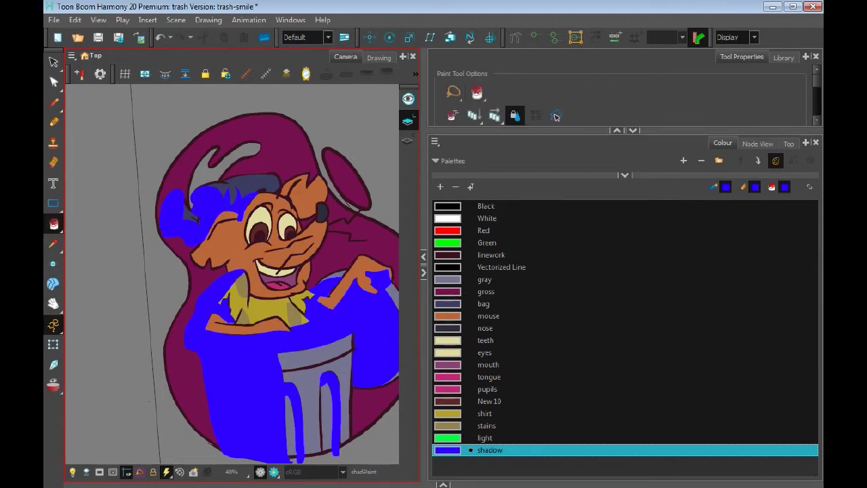
key(alt+b)
Brush blue shadow around the eyes and down and beside the nose
mouse_move(269, 207)
mouse_down()
mouse_move(248, 244)
mouse_move(264, 207)
mouse_up()
mouse_move(291, 214)
mouse_down()
mouse_move(279, 238)
mouse_move(290, 194)
mouse_up()
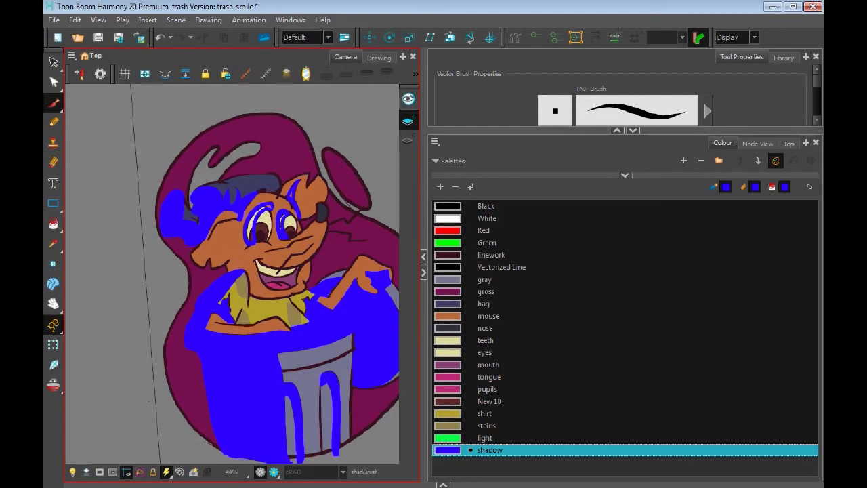
mouse_move(314, 230)
mouse_down()
mouse_move(268, 259)
mouse_move(315, 221)
mouse_up()
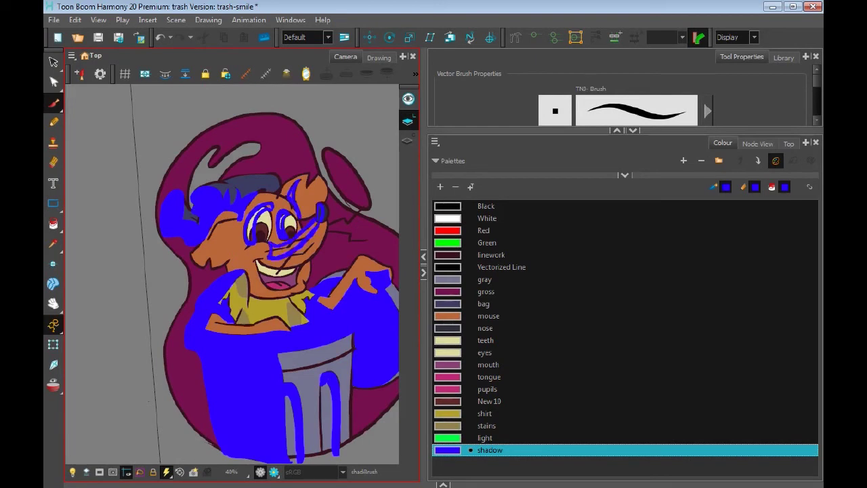
mouse_move(260, 260)
mouse_down()
mouse_move(231, 239)
mouse_move(266, 291)
mouse_move(298, 293)
mouse_move(237, 316)
mouse_move(245, 268)
mouse_move(288, 263)
mouse_move(293, 283)
mouse_up()
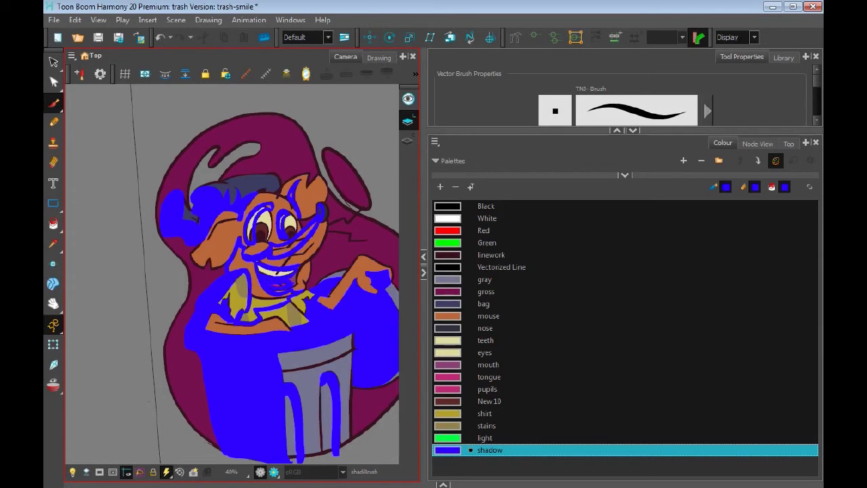
key(alt+i)
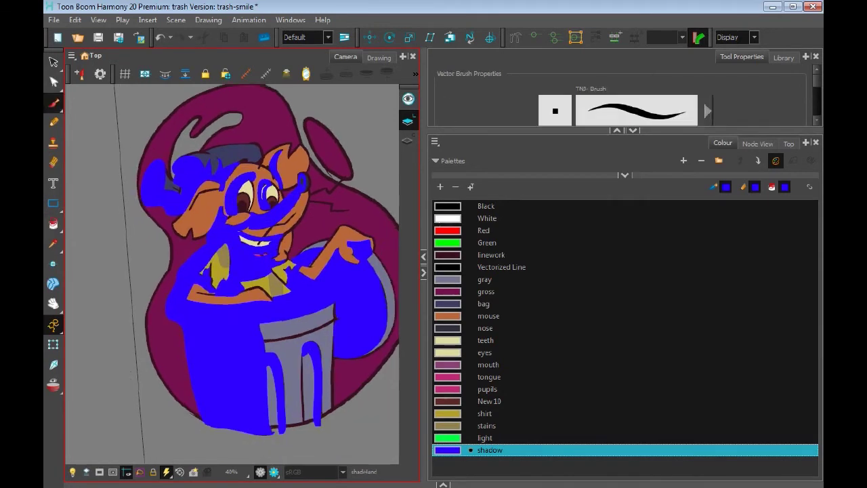
key(alt+i)
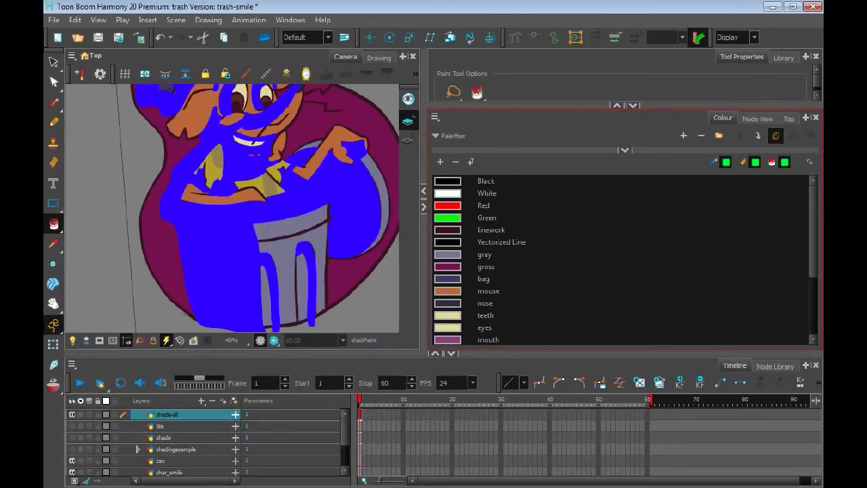
Create a new drawing layer named light, ready for brushing
key(ctrl+r)
text(light)
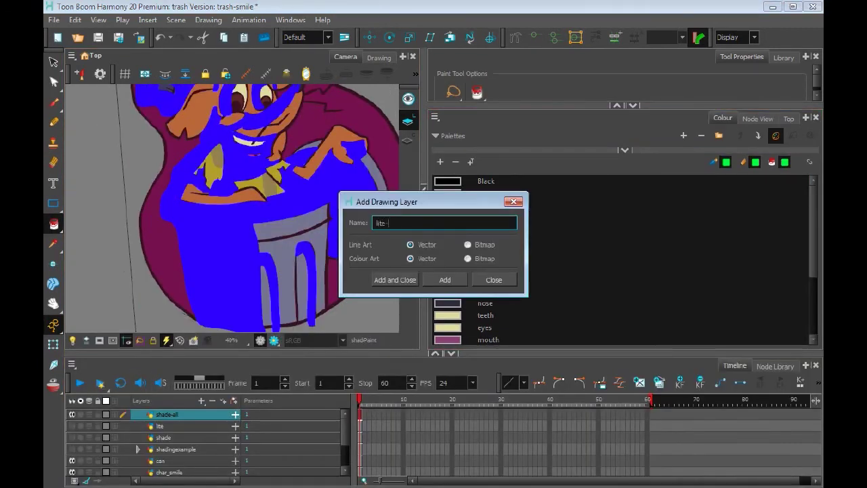
key(Return)
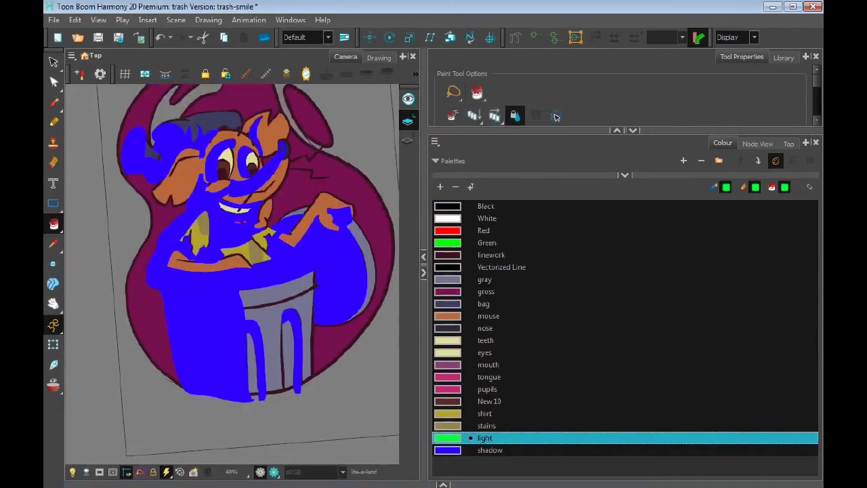
key(alt+b)
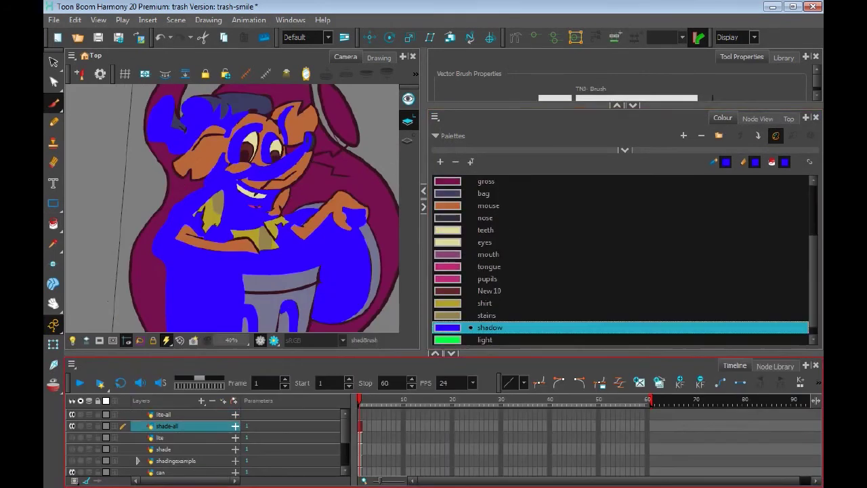
key(alt+i)
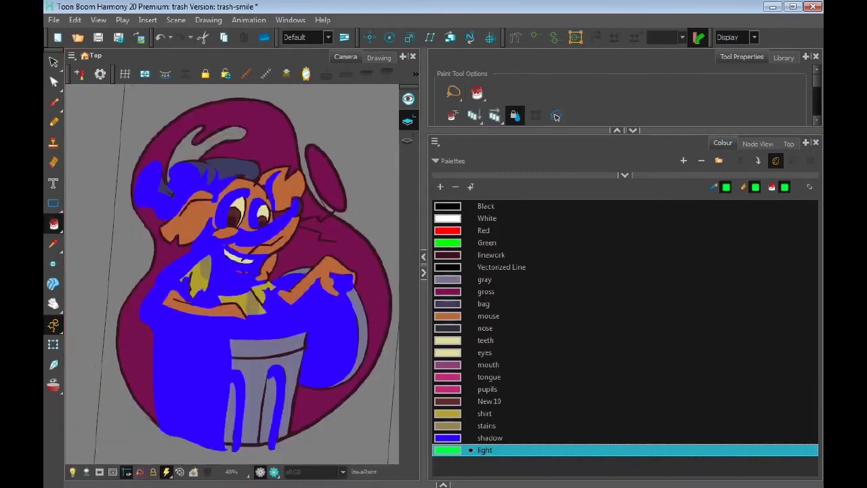
key(alt+b)
Paint green light on the eyebrow, hand and arm, shirt, cheek, eyes, nose and ear
drag(249, 219, 252, 226)
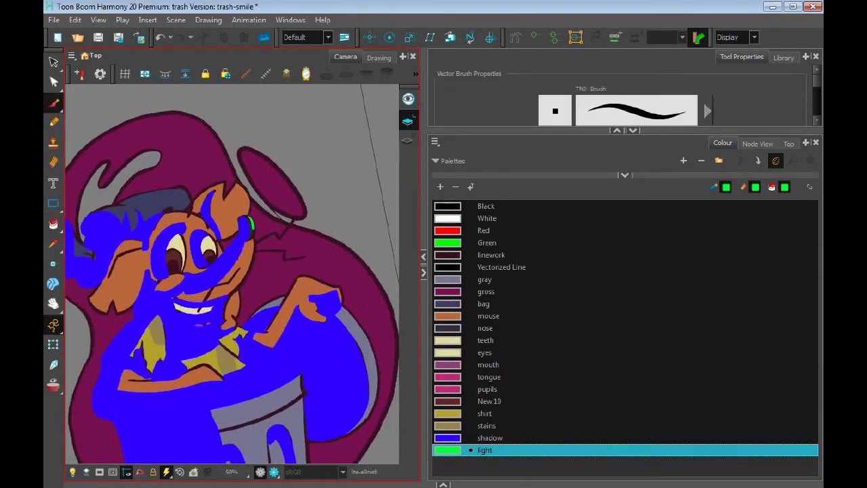
mouse_move(328, 284)
mouse_down()
mouse_move(299, 280)
mouse_move(274, 330)
mouse_up()
drag(155, 328, 155, 341)
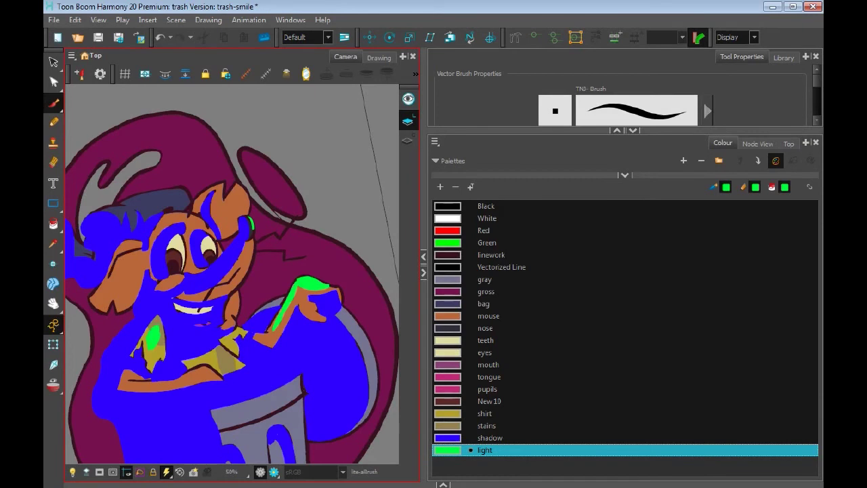
mouse_move(129, 245)
mouse_down()
mouse_move(121, 289)
mouse_move(129, 272)
mouse_move(123, 300)
mouse_up()
drag(168, 216, 204, 224)
mouse_move(251, 244)
mouse_down()
mouse_move(226, 290)
mouse_move(233, 318)
mouse_up()
drag(241, 188, 244, 210)
Add green light over the belly, trash-can lid and both legs, then reset the view
mouse_move(342, 312)
mouse_down()
mouse_move(360, 333)
mouse_move(359, 362)
mouse_up()
mouse_move(230, 271)
mouse_down()
mouse_move(247, 248)
mouse_move(258, 197)
mouse_up()
drag(309, 286, 257, 322)
mouse_move(315, 302)
mouse_down()
mouse_move(320, 410)
mouse_move(298, 309)
mouse_move(278, 324)
mouse_move(276, 417)
mouse_up()
mouse_move(269, 391)
mouse_down()
mouse_move(265, 332)
mouse_move(252, 339)
mouse_up()
mouse_move(252, 339)
mouse_down()
mouse_move(285, 318)
mouse_move(252, 339)
mouse_move(203, 319)
mouse_move(175, 227)
mouse_up()
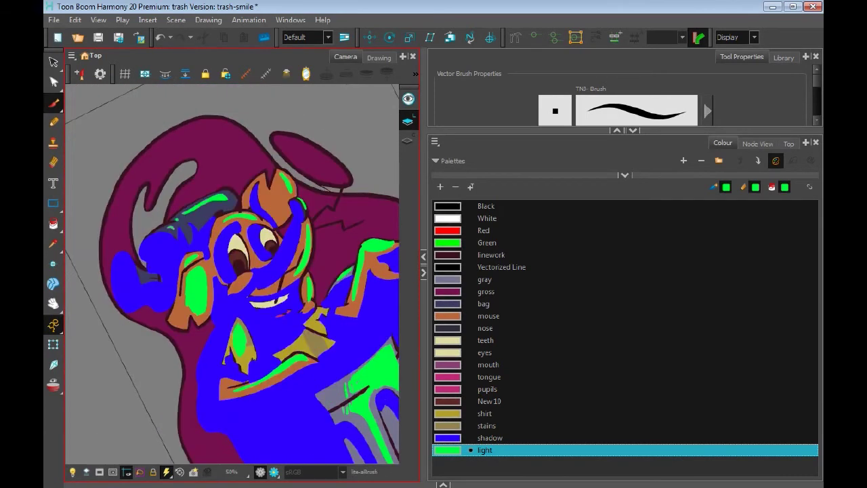
key(shift+m)
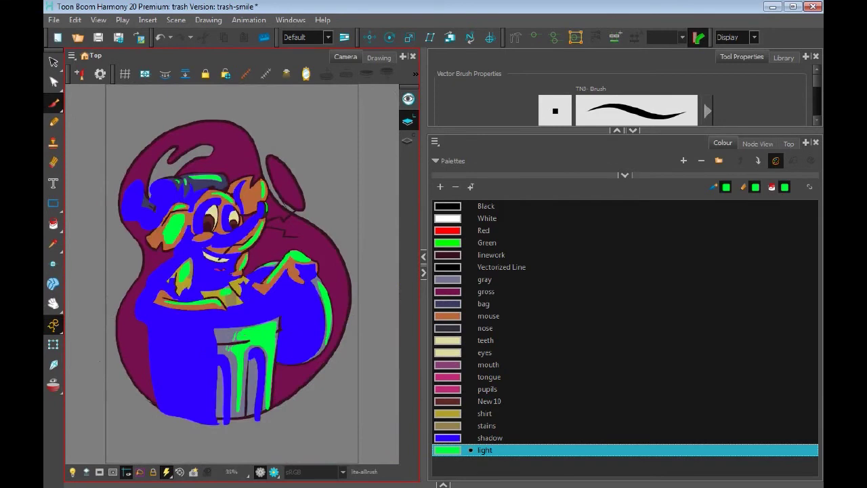
Enlarge the Node View and gather the red nodes together higher up
click(758, 143)
scroll(624, 305, down, 5)
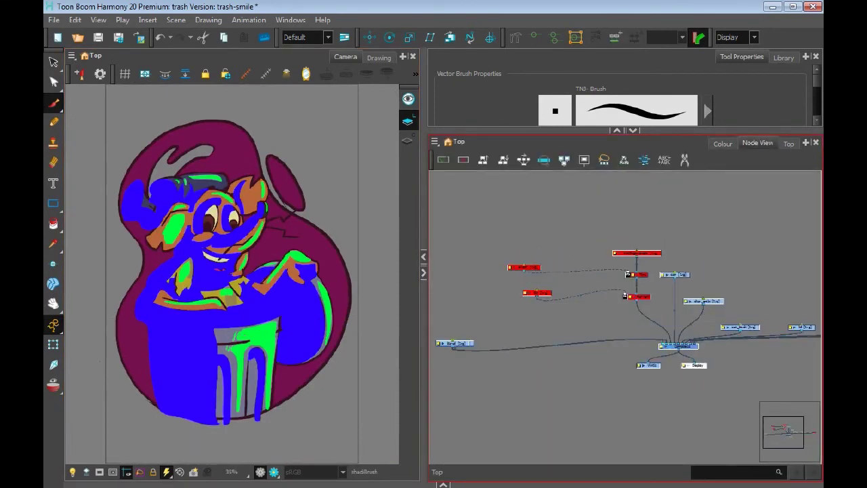
key(grave)
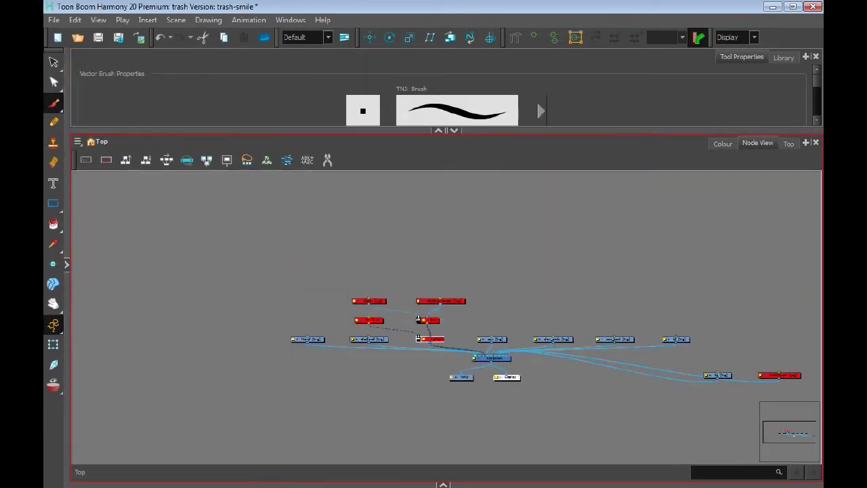
drag(440, 301, 527, 233)
drag(373, 319, 479, 231)
drag(368, 339, 402, 311)
drag(309, 338, 320, 311)
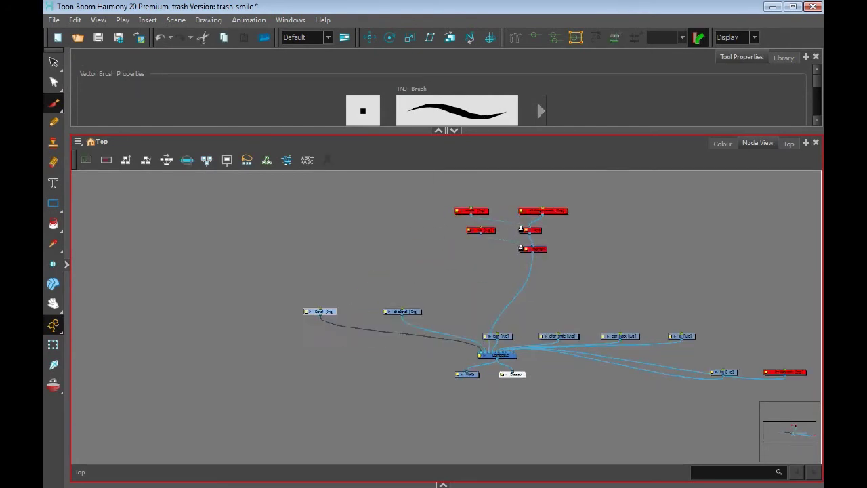
scroll(474, 299, up, 3)
Line up cam, char_smile, shade-all and lite-all in a row, with the Camera view shown
drag(506, 350, 473, 320)
drag(592, 350, 418, 278)
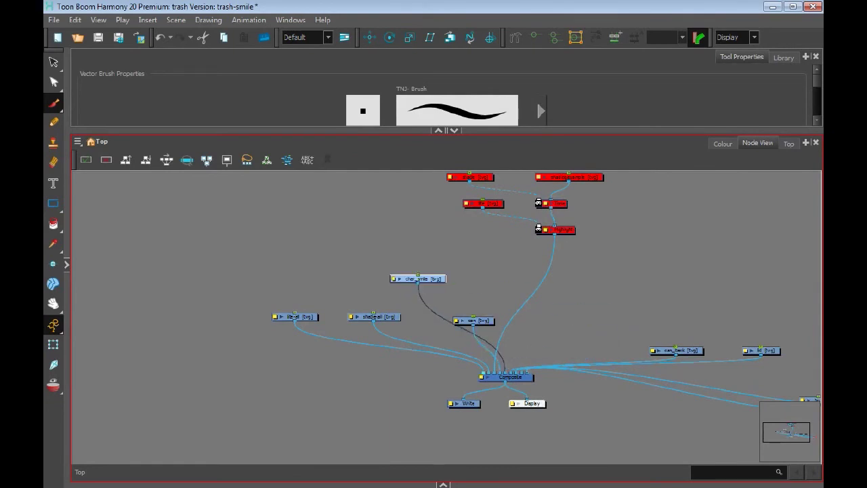
drag(375, 316, 354, 279)
drag(294, 317, 291, 279)
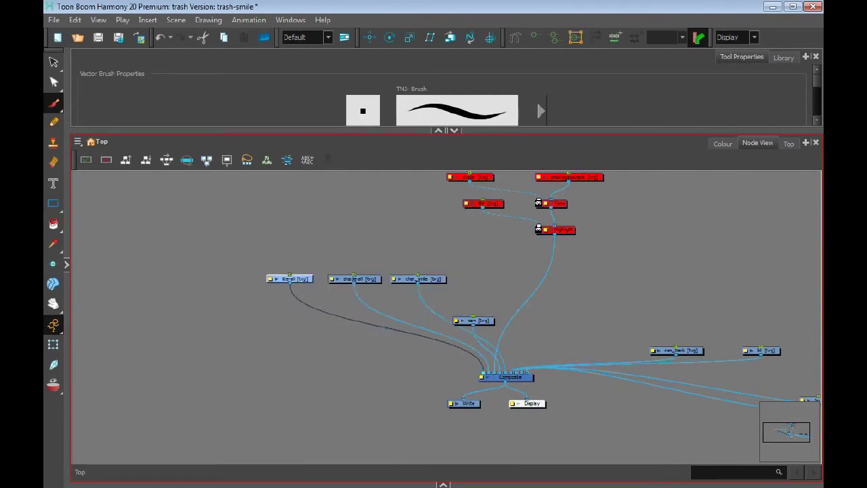
click(66, 264)
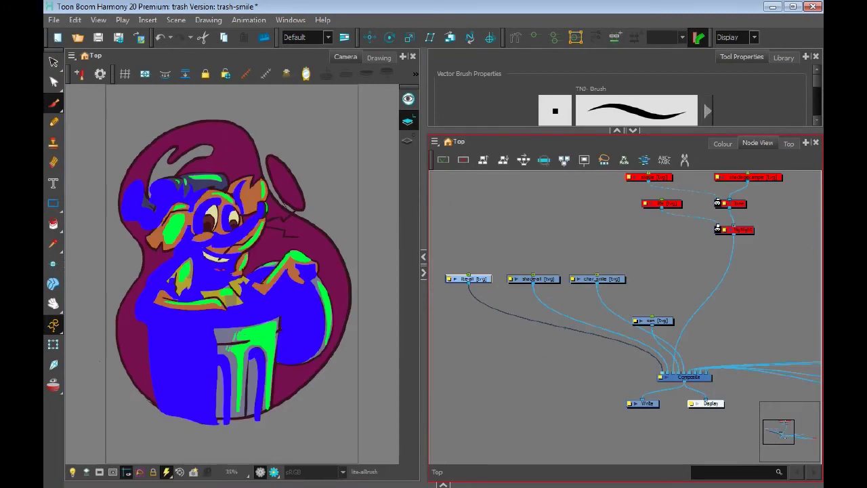
Add Highlight_1 and Tone_1 effect nodes from the Node Library to the graph
click(443, 484)
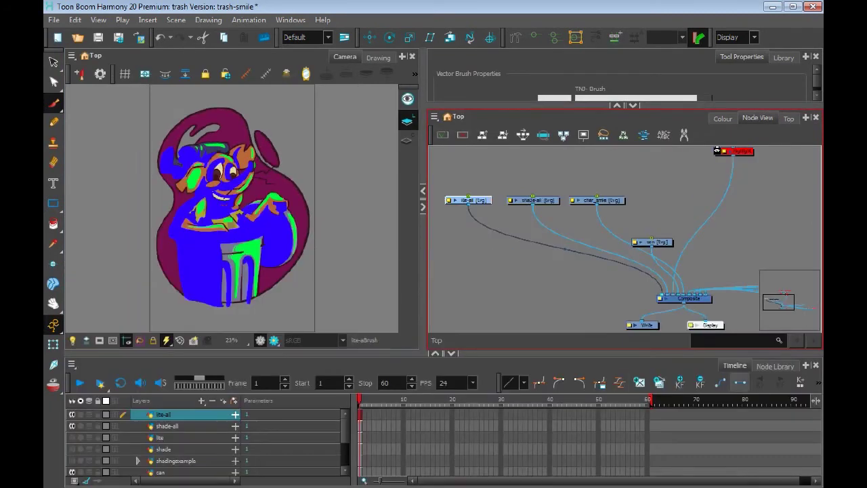
click(775, 365)
drag(174, 427, 474, 276)
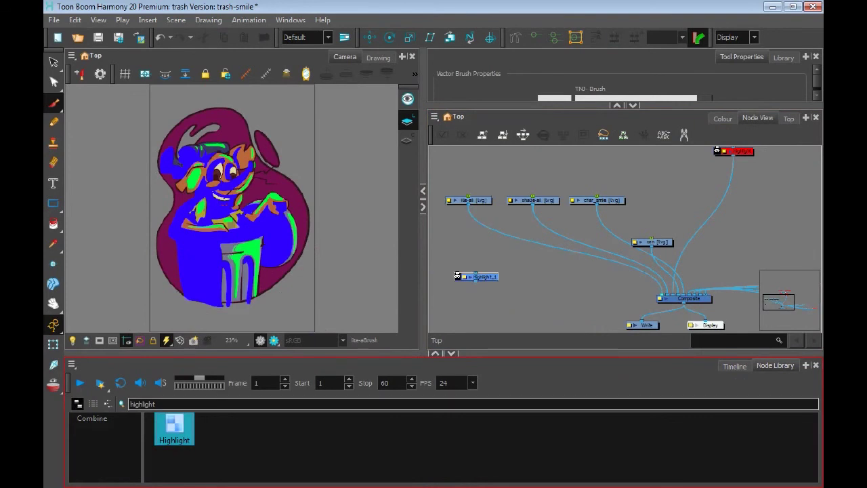
double_click(142, 404)
text(shade)
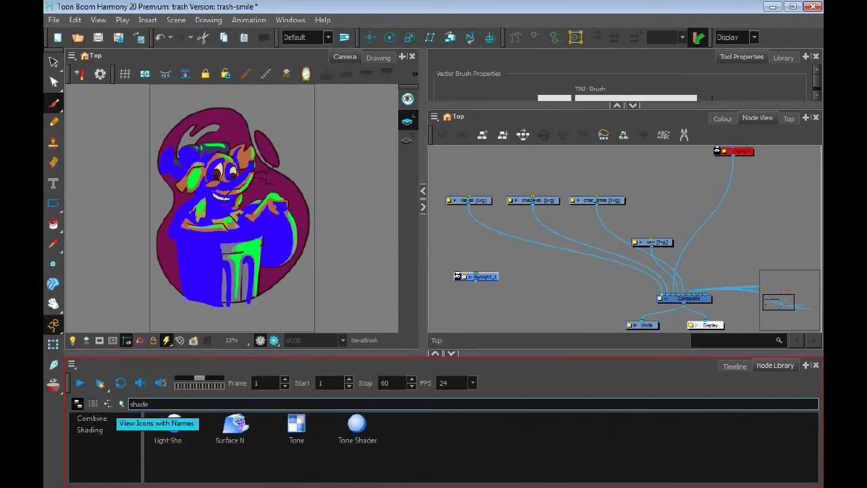
drag(296, 426, 519, 294)
click(296, 427)
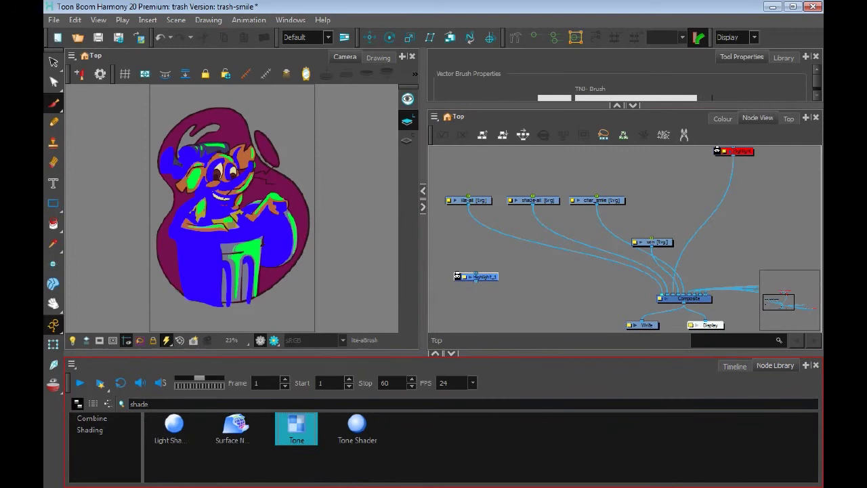
drag(296, 427, 535, 274)
Chain Tone_1 and Highlight_1 under char_smile and connect shade-all into Tone_1
drag(597, 200, 602, 177)
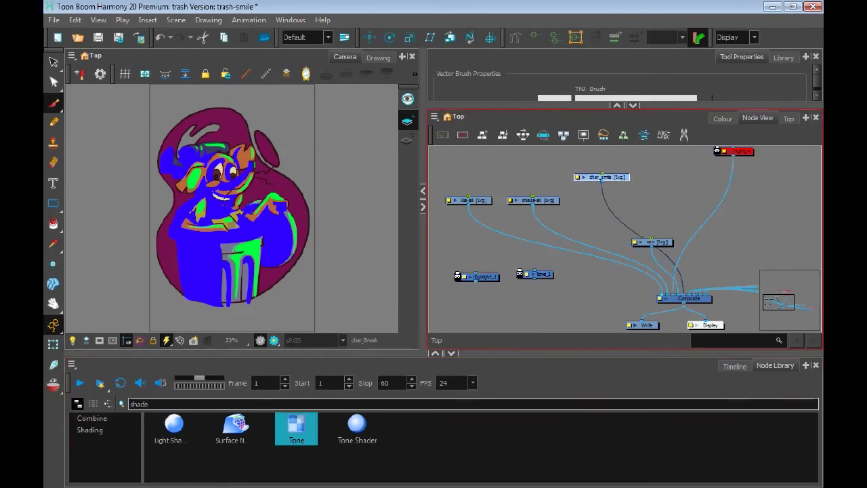
drag(538, 273, 551, 227)
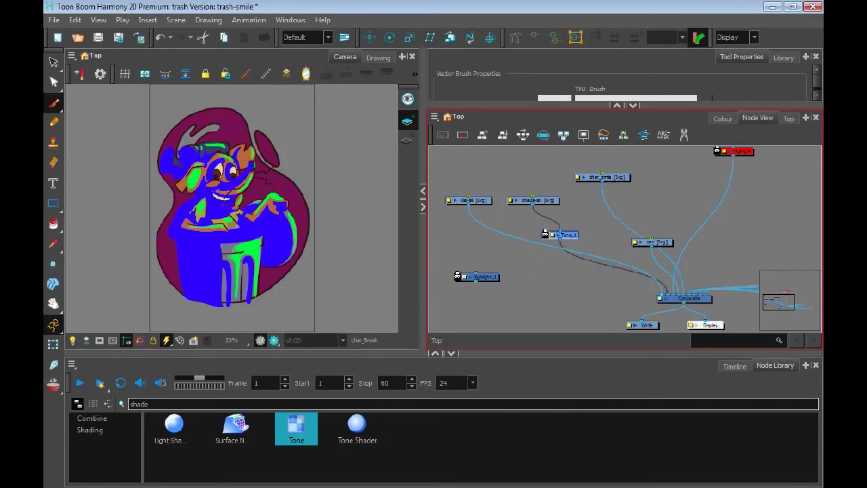
drag(533, 200, 539, 190)
click(550, 228)
drag(484, 276, 498, 282)
drag(603, 177, 604, 169)
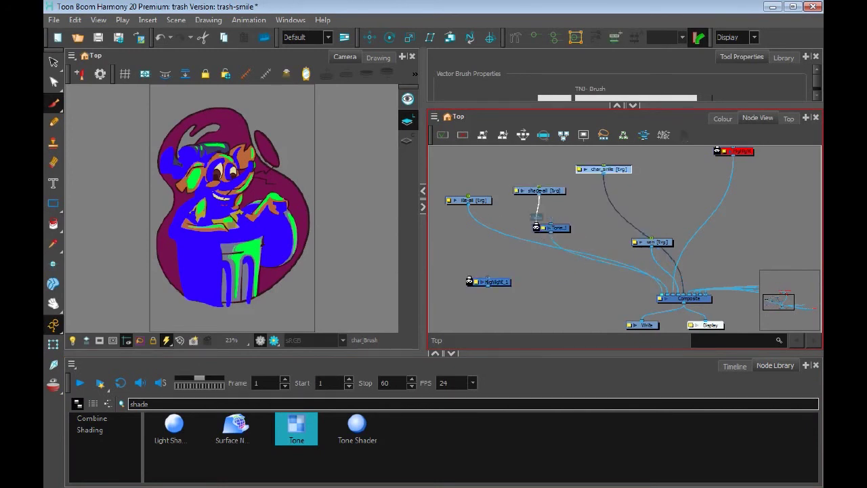
mouse_move(552, 228)
mouse_down()
mouse_move(587, 228)
mouse_move(612, 217)
mouse_move(605, 213)
mouse_up()
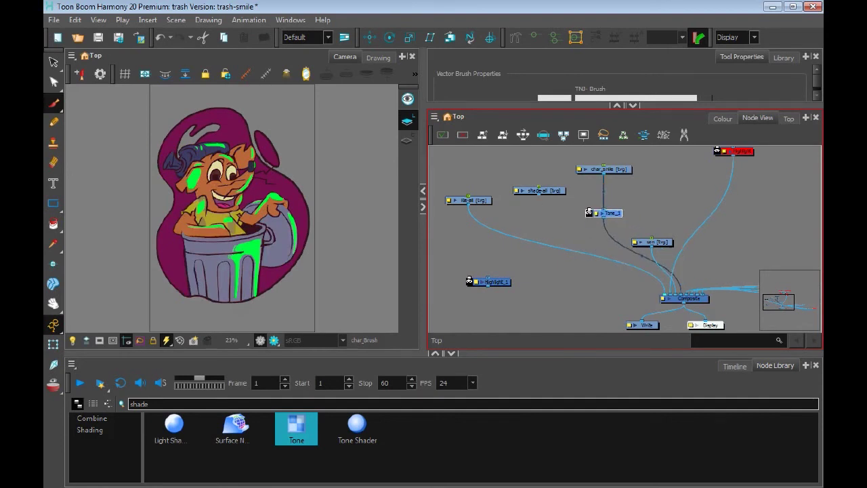
drag(489, 281, 605, 242)
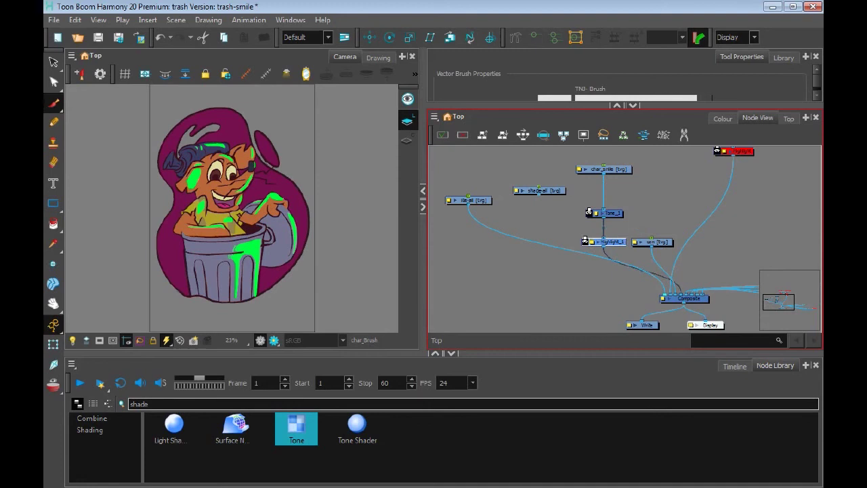
mouse_move(542, 191)
mouse_down()
mouse_move(540, 174)
mouse_move(590, 202)
mouse_move(589, 212)
mouse_up()
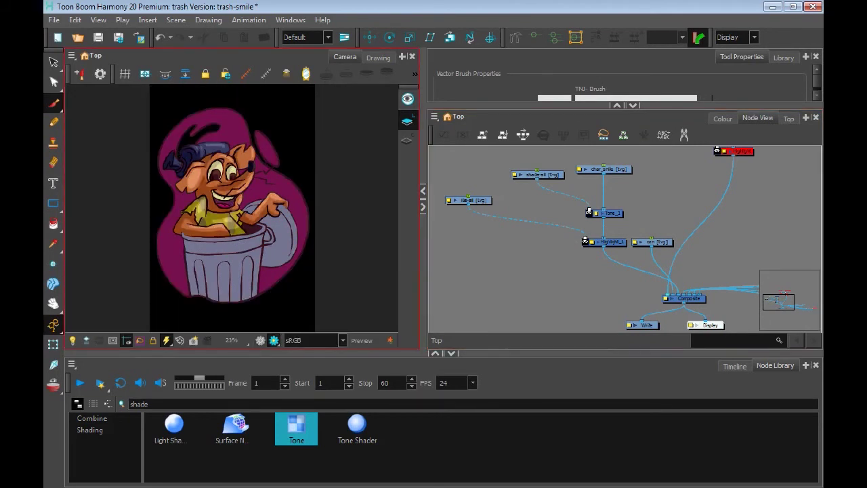
Add a Tone_2 node under the cam node, shifting cam, Tone_1 and Highlight_1 up
drag(652, 242, 662, 231)
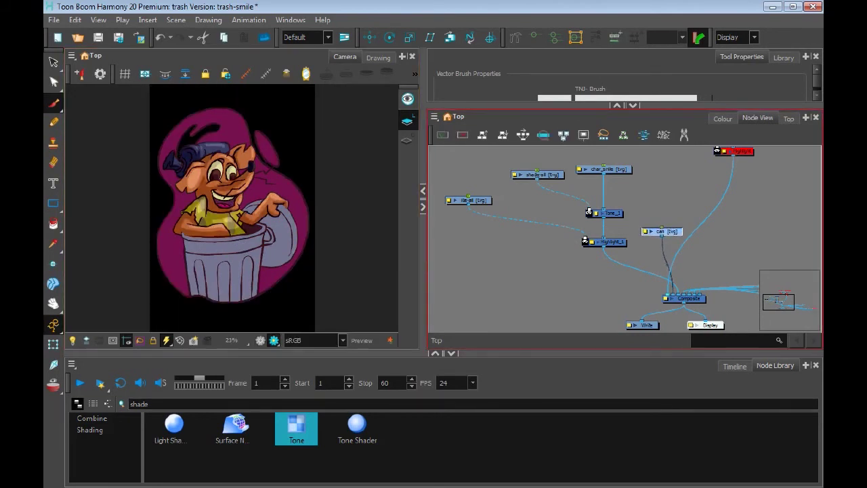
drag(612, 213, 612, 208)
drag(611, 241, 611, 231)
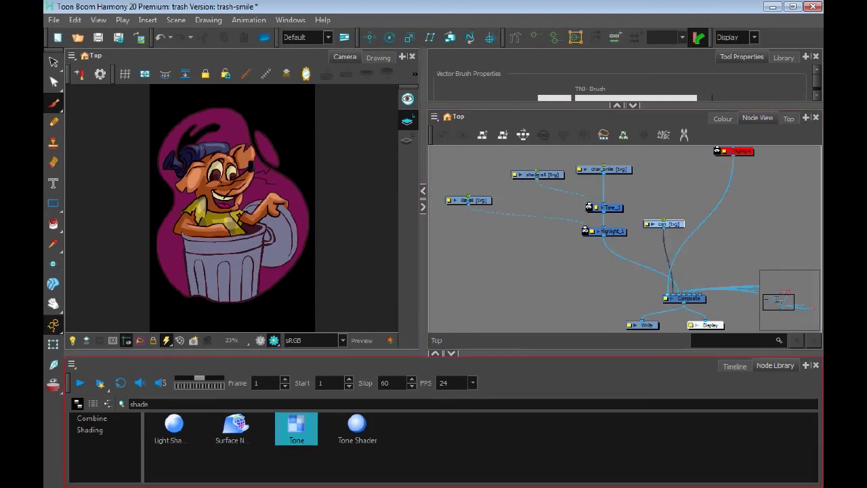
drag(296, 428, 575, 283)
drag(664, 231, 669, 168)
drag(576, 283, 671, 207)
Add Highlight_2 below cam's Tone_2 and wire shade-all into it
double_click(139, 403)
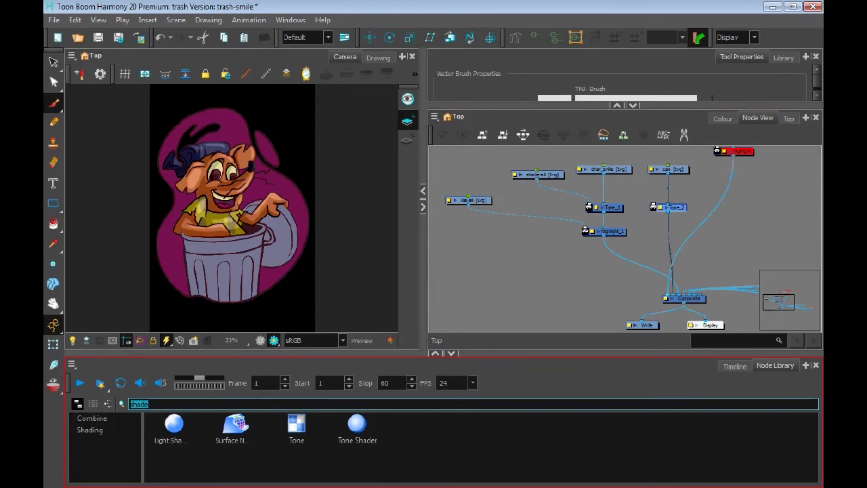
text(light)
drag(296, 428, 667, 231)
mouse_move(536, 183)
mouse_down()
mouse_move(651, 192)
mouse_move(669, 227)
mouse_up()
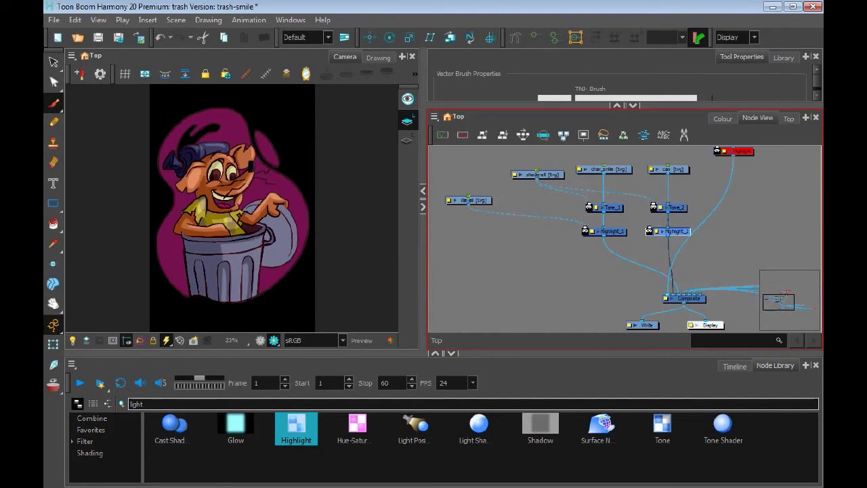
key(Escape)
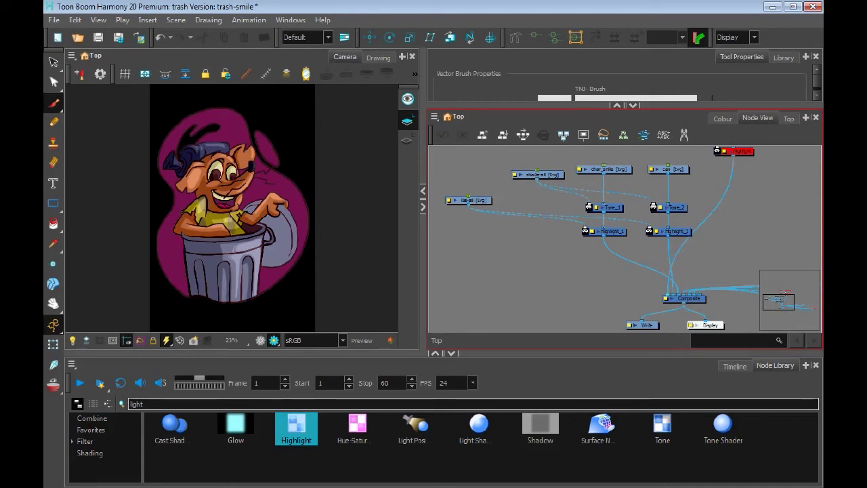
Keep Highlight_1's blur type set to Radial and close its properties
double_click(612, 231)
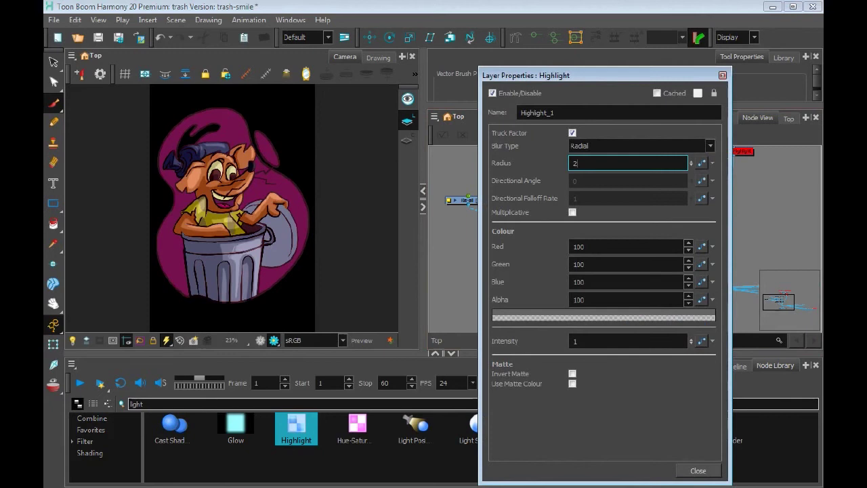
click(640, 146)
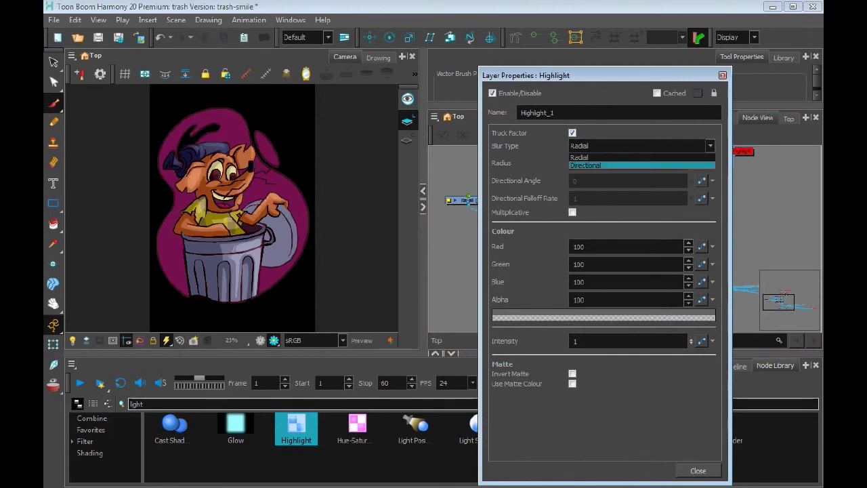
key(Escape)
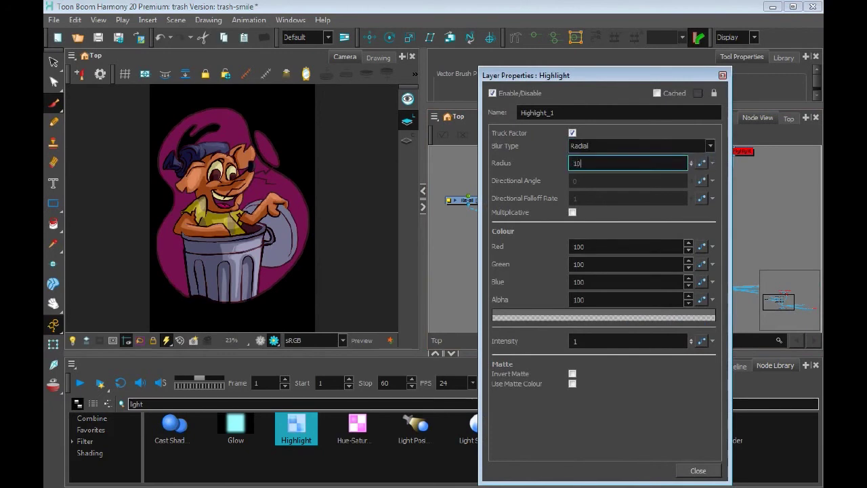
key(alt+Down)
key(Return)
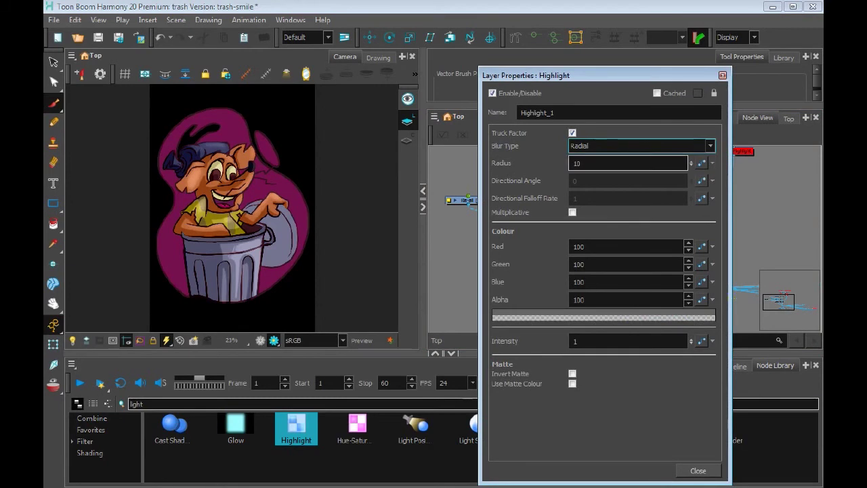
key(Escape)
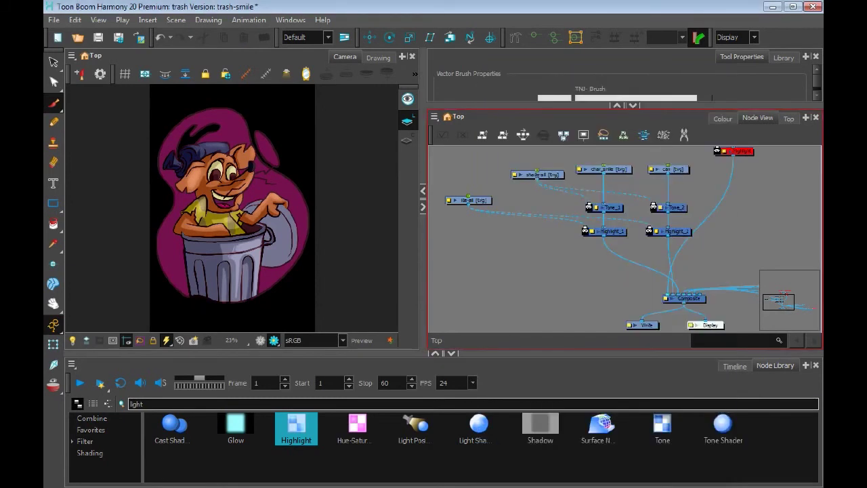
Try Radius values 5 and 10 on Highlight_2, then close its properties
double_click(671, 231)
click(628, 163)
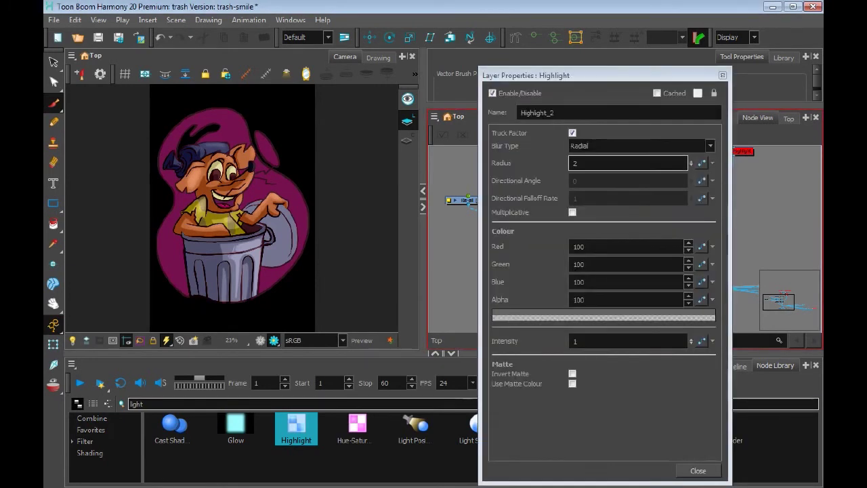
text(5)
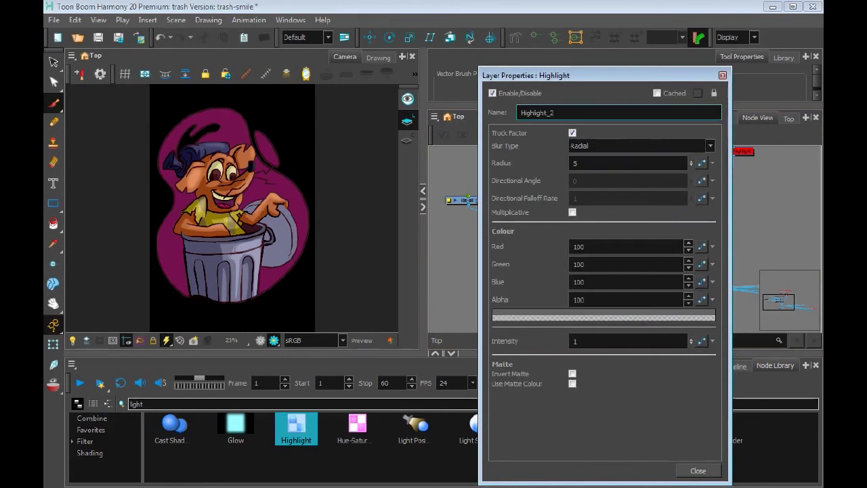
key(BackSpace)
text(10)
key(Return)
key(Return)
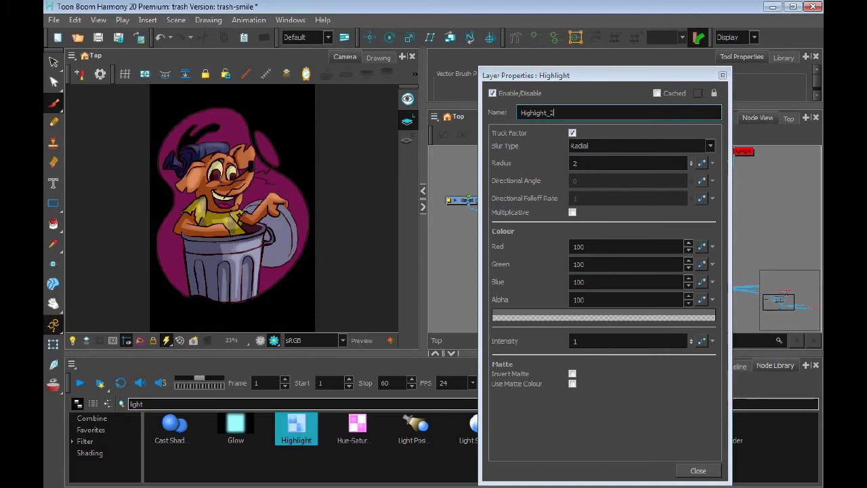
key(Escape)
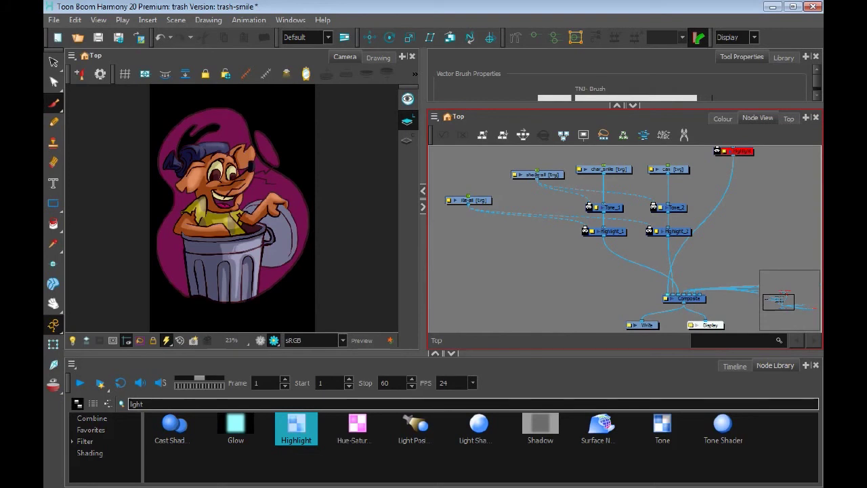
Set Tone_1's shading colour to bright blue with red 40 and green 60
double_click(612, 208)
click(702, 316)
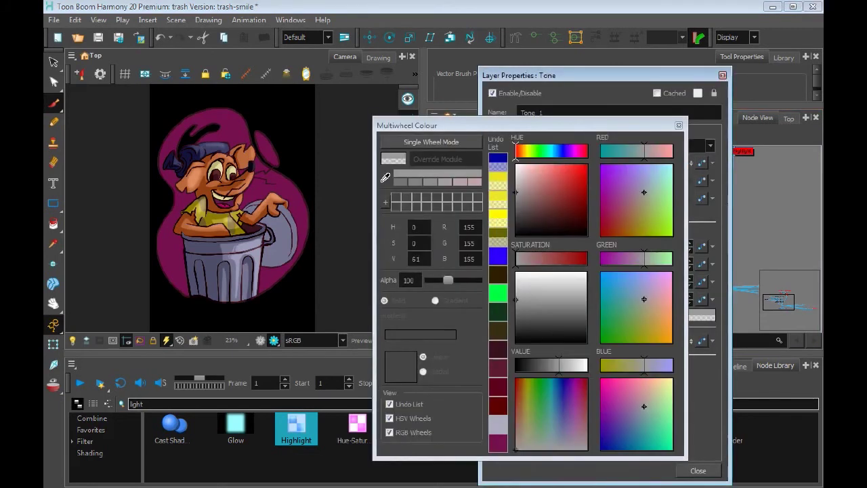
drag(557, 396, 585, 366)
drag(617, 436, 619, 439)
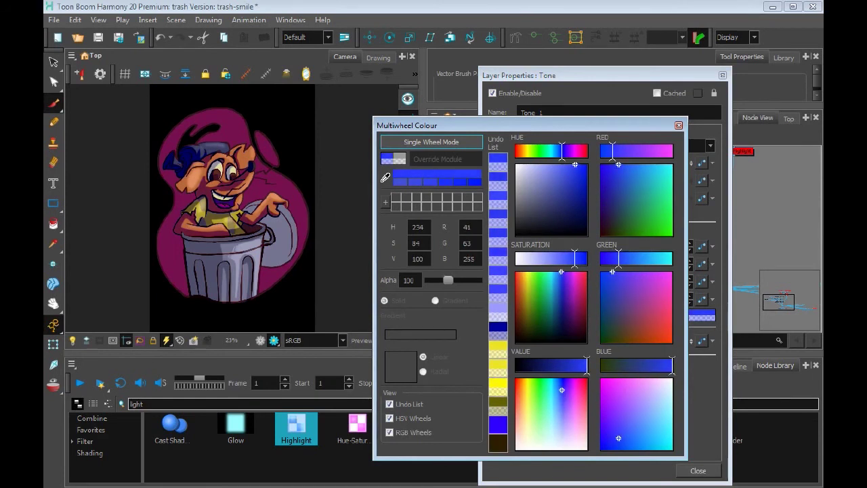
text(40)
key(Return)
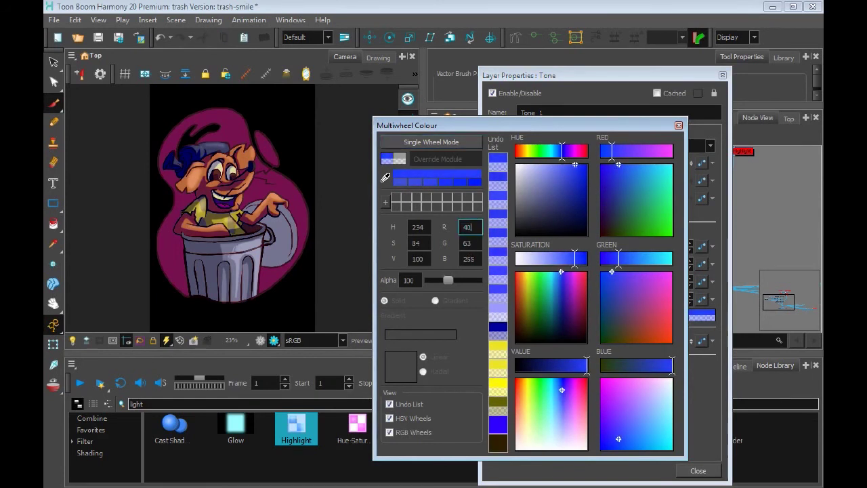
key(Tab)
text(60)
key(Return)
key(shift+Tab)
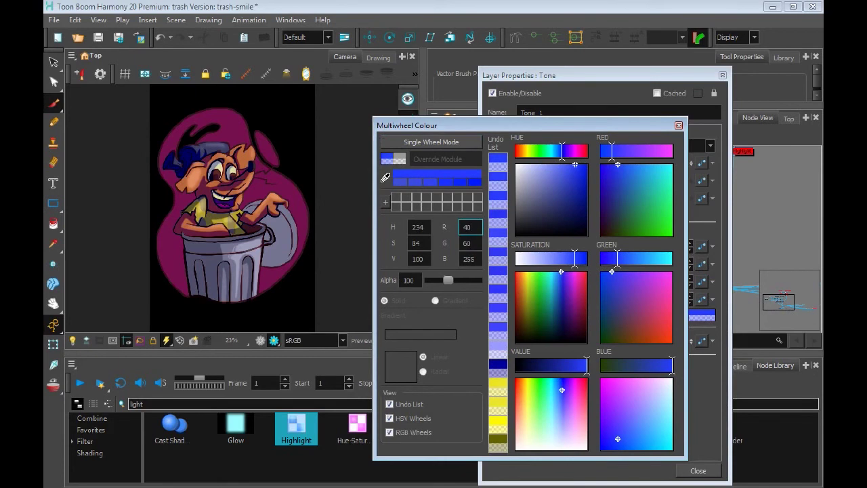
key(Escape)
key(Escape)
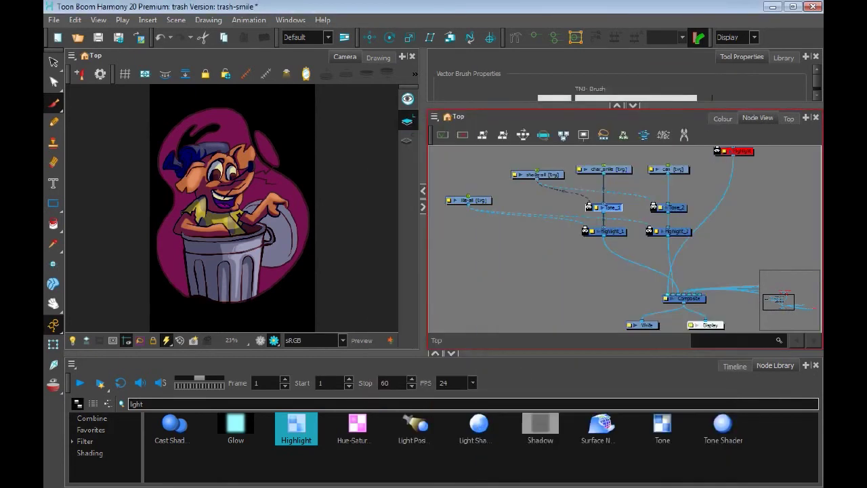
Set Tone_2's colour to R 40, G 60, B 255, then lighten it with a value of 200
double_click(671, 208)
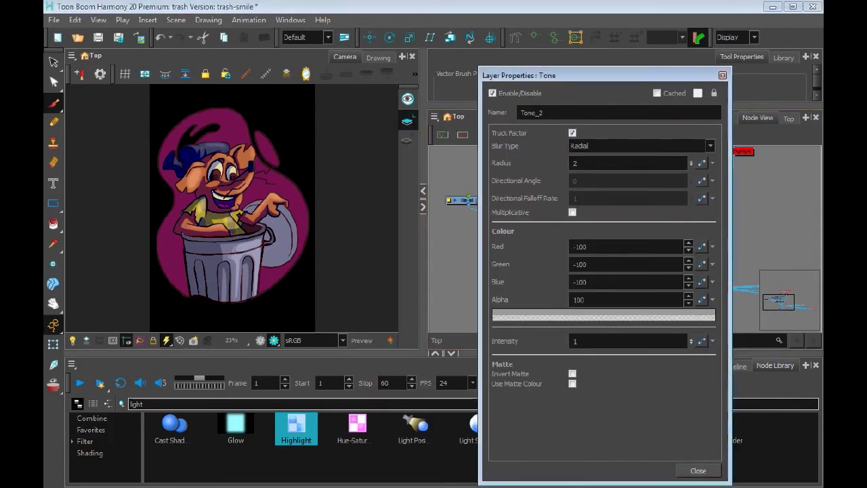
click(702, 316)
text(40)
key(Tab)
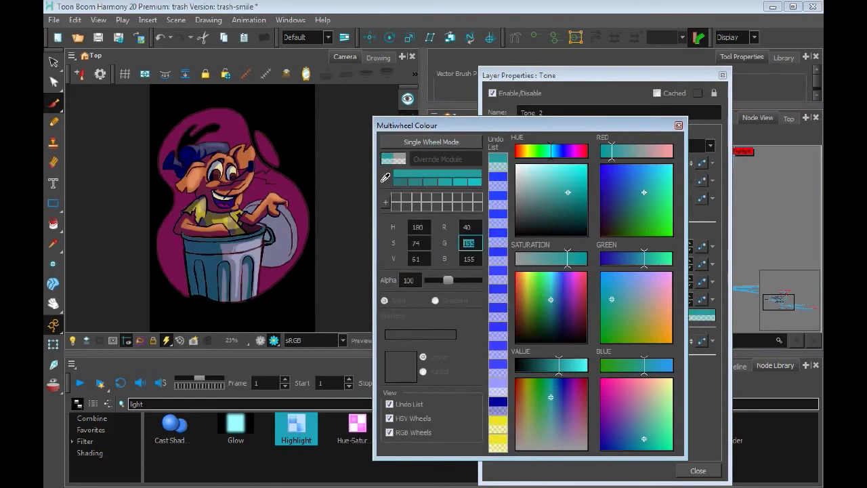
text(60)
key(Tab)
text(255)
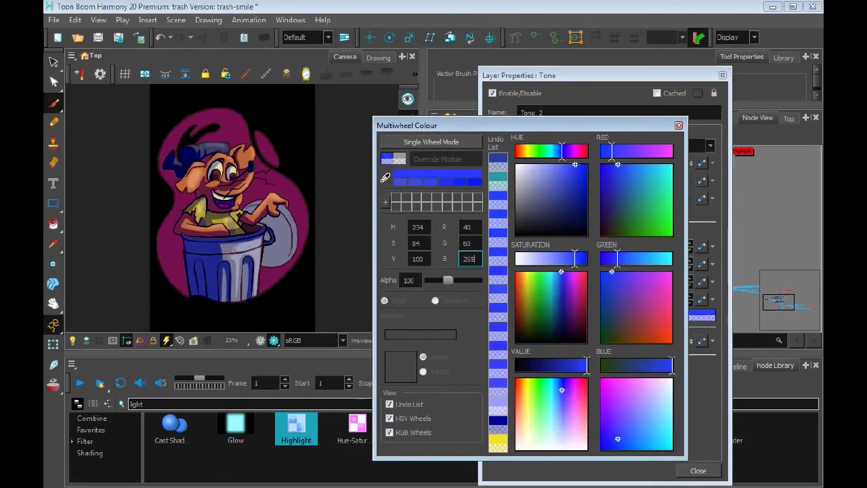
key(Return)
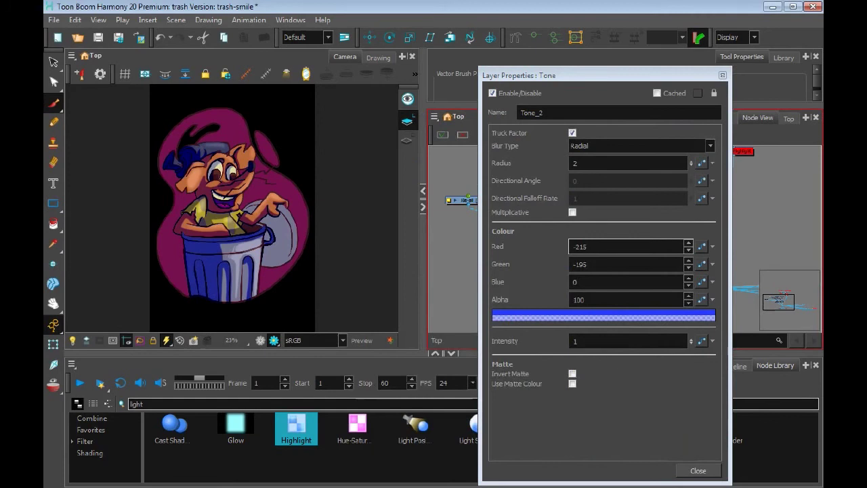
click(603, 315)
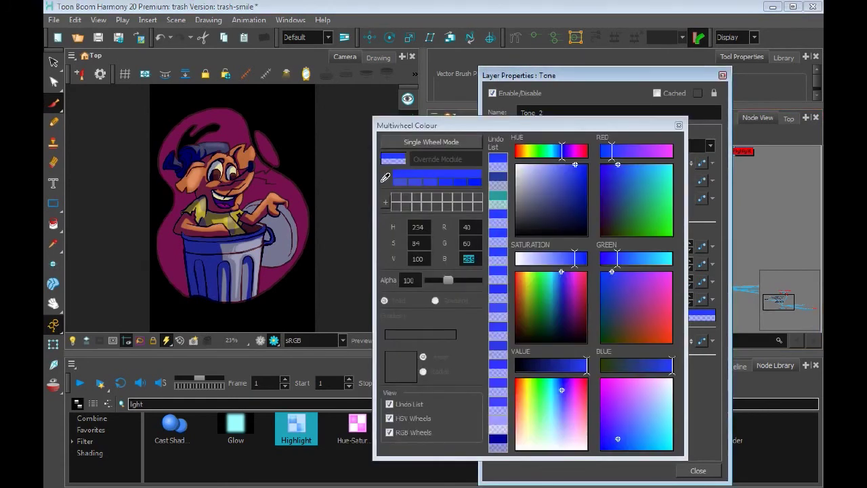
text(200)
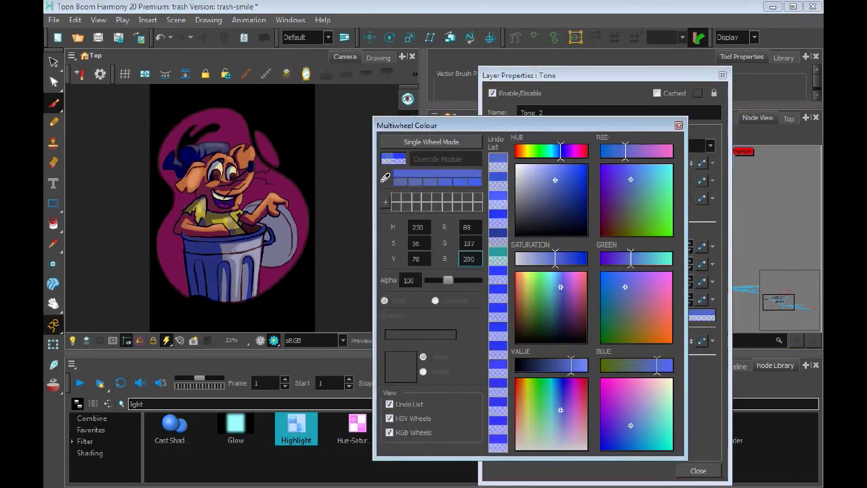
key(Return)
key(Return)
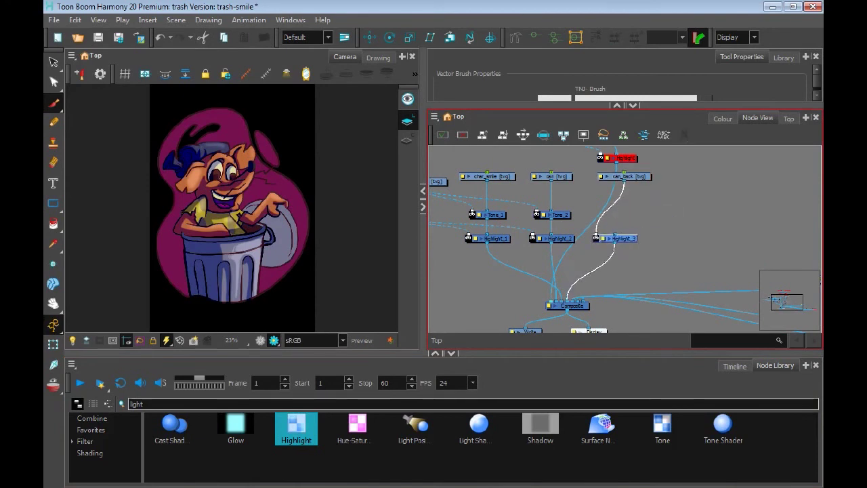
Link the shade-all drawing's output to the Tone_3 and Highlight_3 matte ports
text(shade)
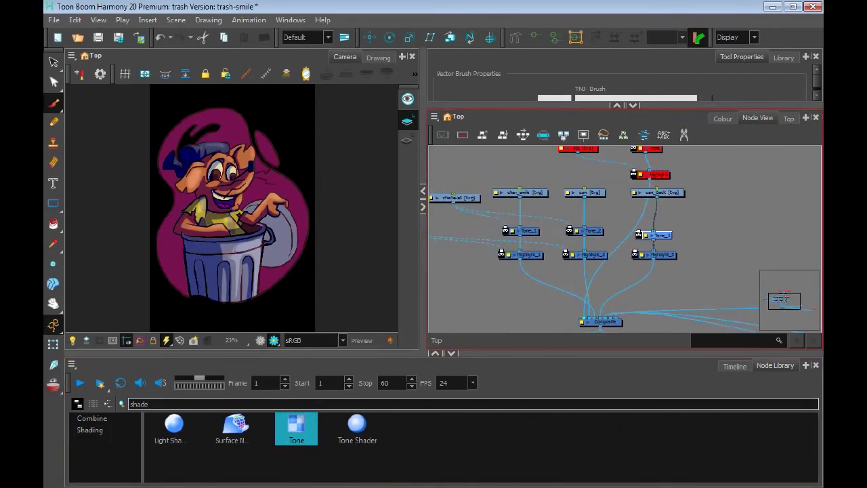
drag(454, 208, 651, 231)
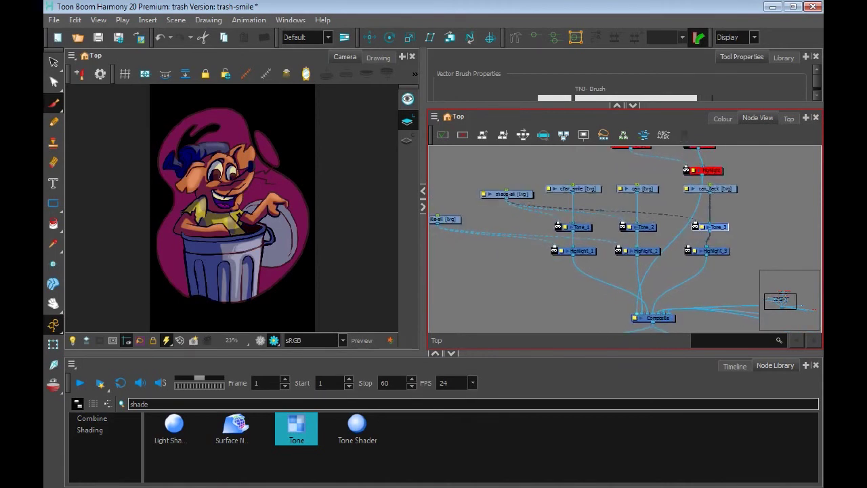
drag(465, 233, 721, 244)
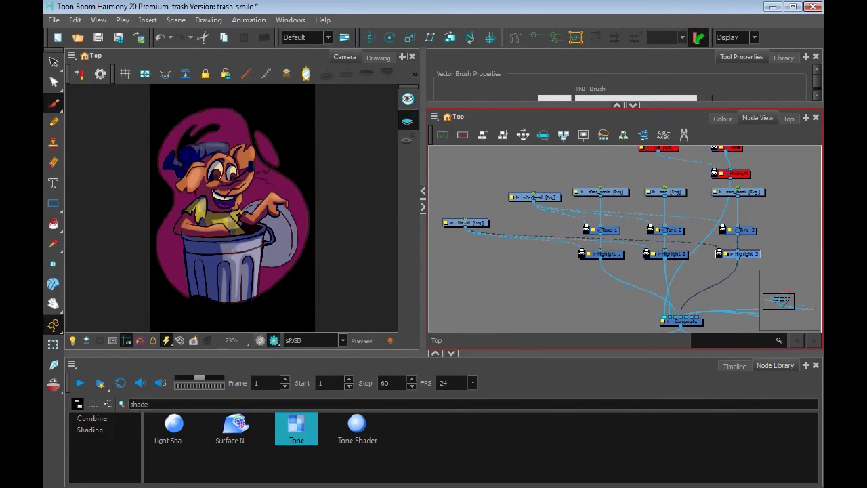
Turn off the render preview, select the shade-all node and bring up the colour palette
click(359, 203)
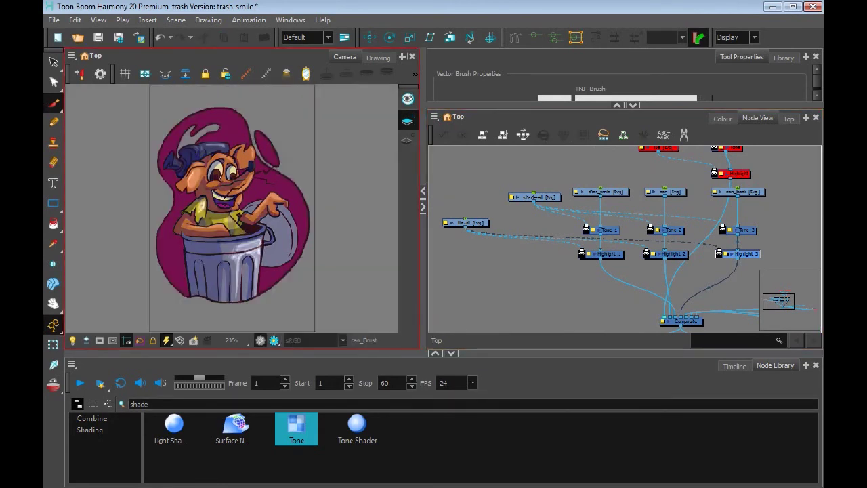
drag(763, 300, 767, 299)
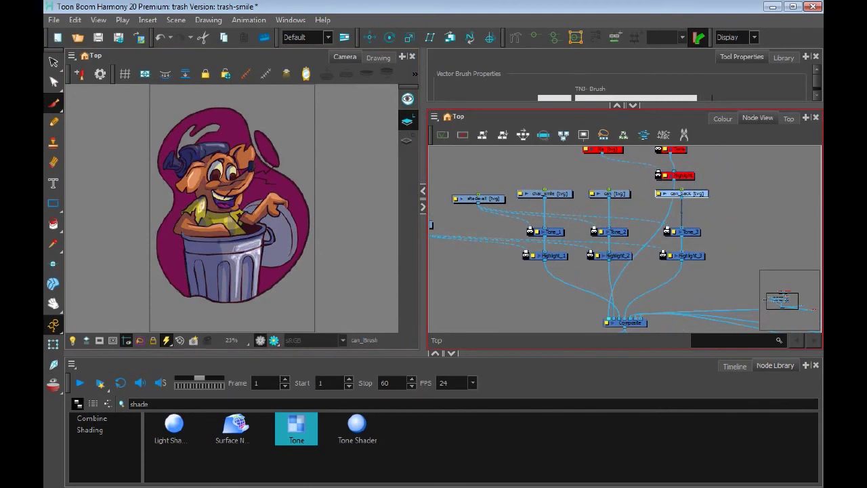
drag(767, 299, 763, 299)
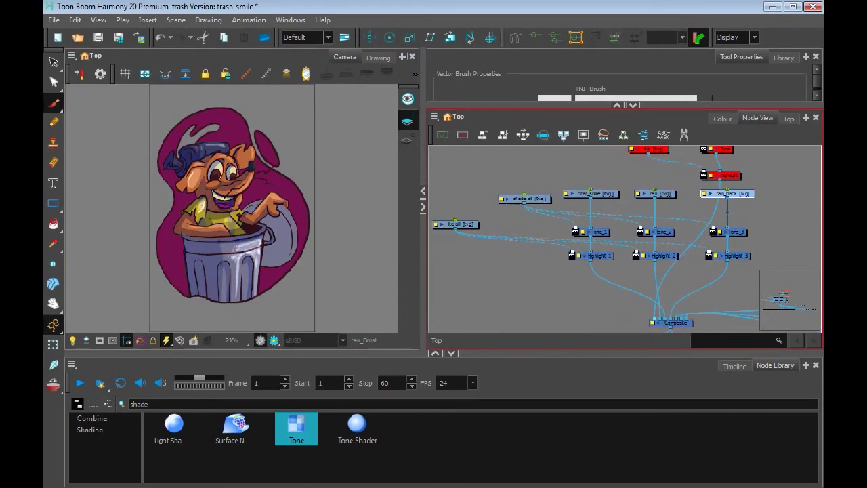
click(524, 198)
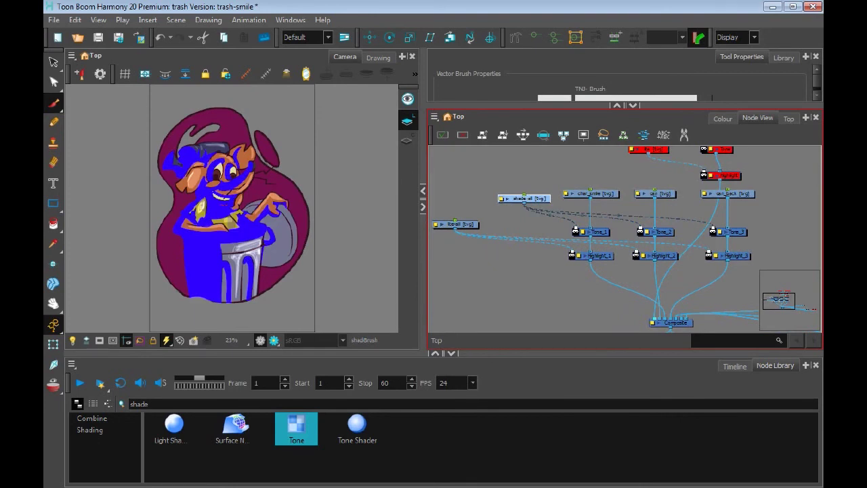
click(723, 118)
Pick the shadow colour and show the timeline's layer list
click(489, 315)
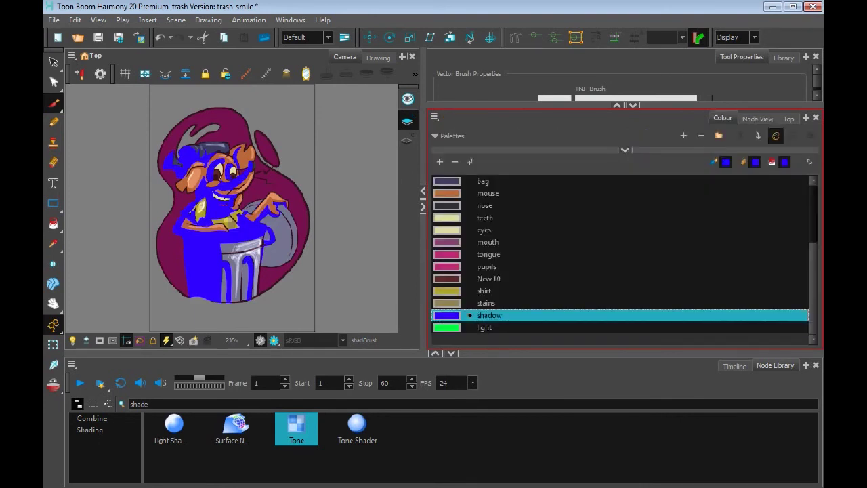
click(284, 218)
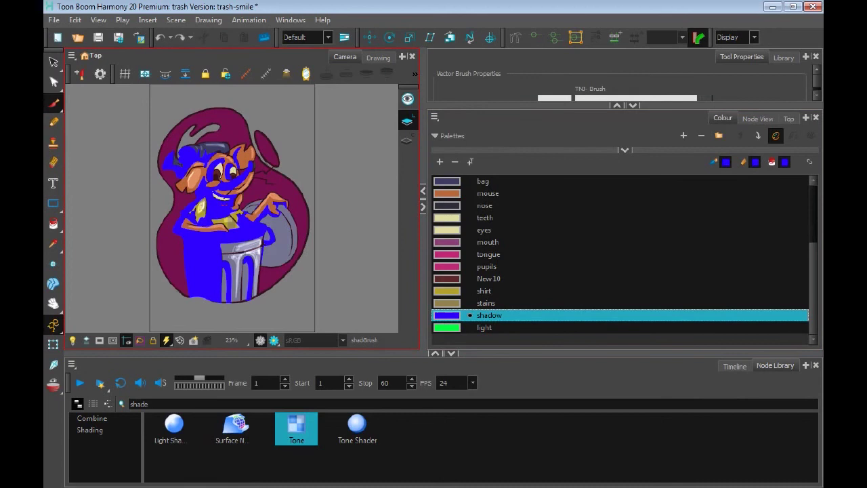
click(735, 366)
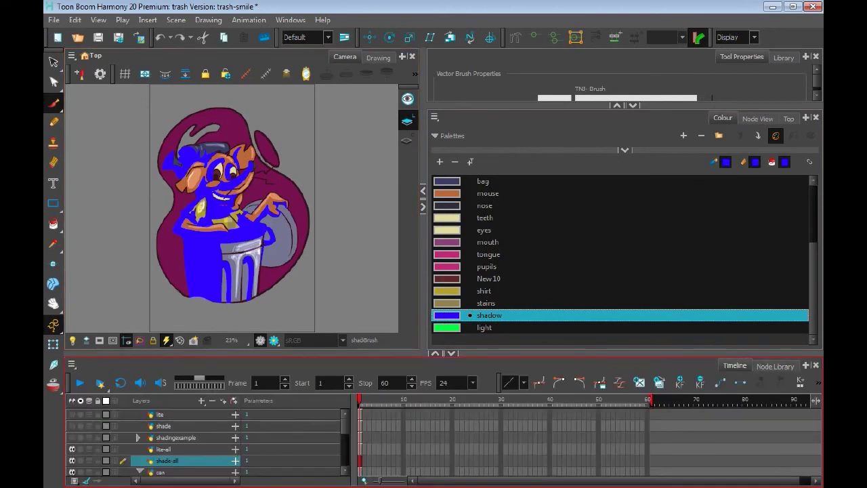
Solo the shade-all layer to check it, then show all layers again
click(226, 224)
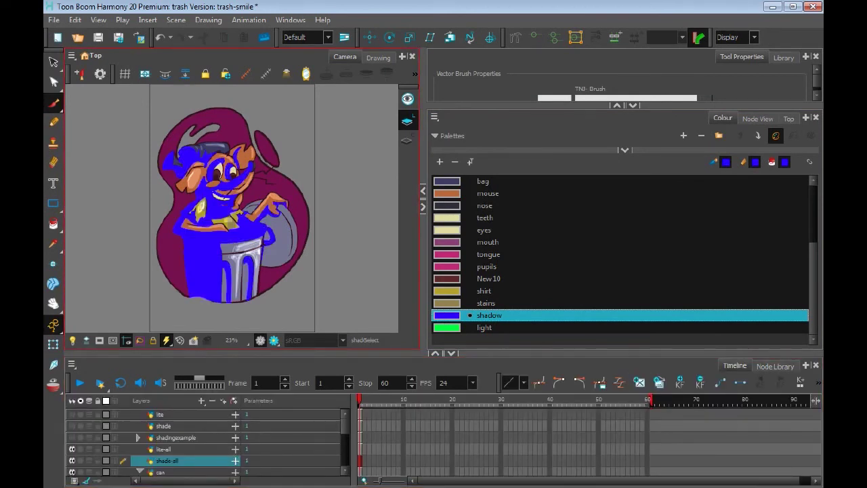
click(80, 461)
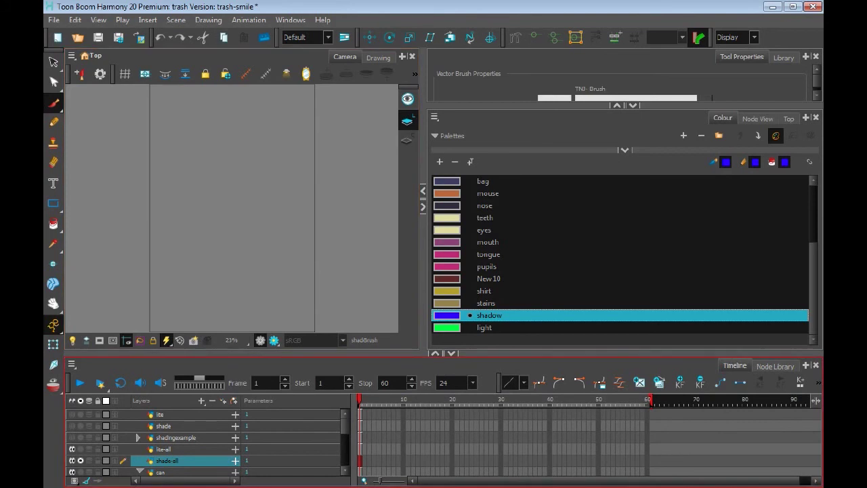
scroll(204, 440, down, 2)
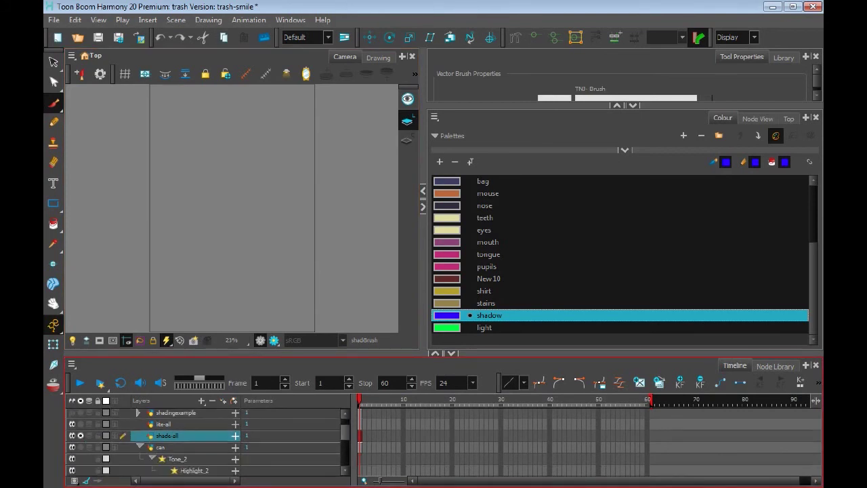
scroll(203, 441, up, 2)
click(80, 461)
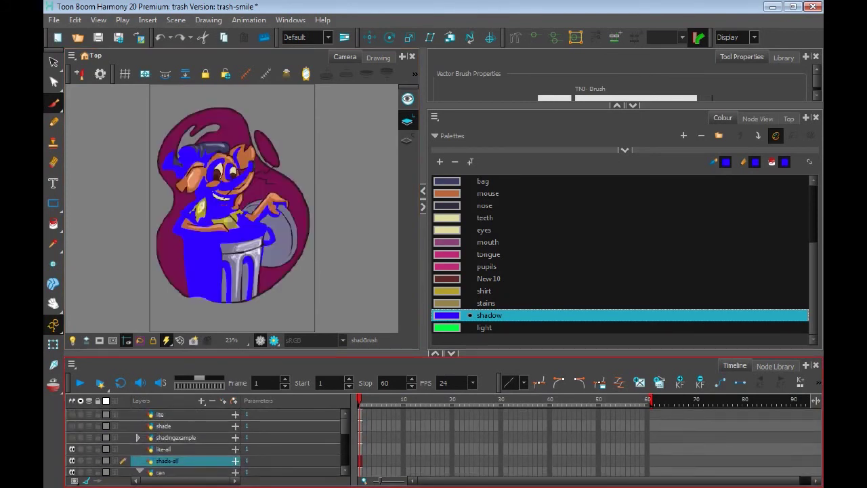
Back in the node graph, cable shade-all's output into a new input port on the Composite node
click(757, 118)
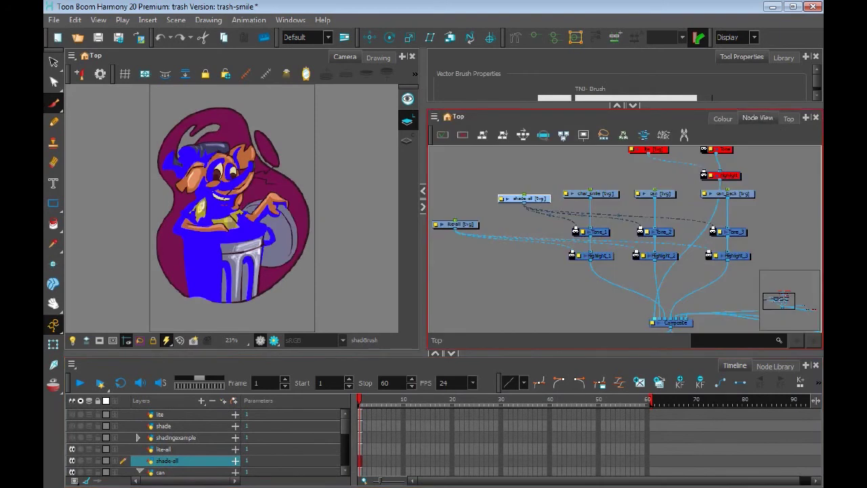
drag(524, 198, 523, 193)
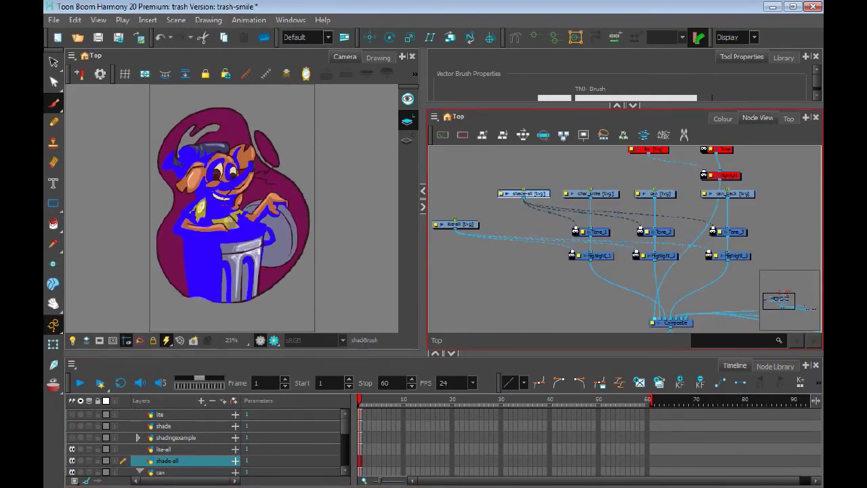
click(656, 232)
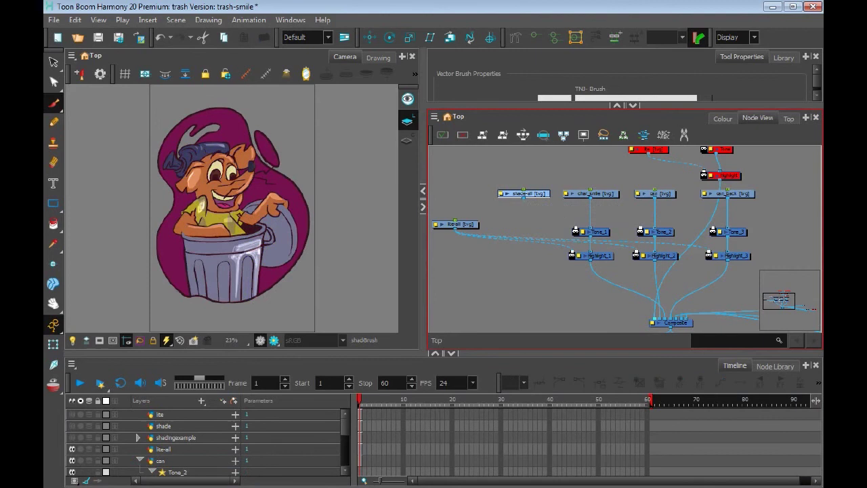
scroll(203, 440, down, 2)
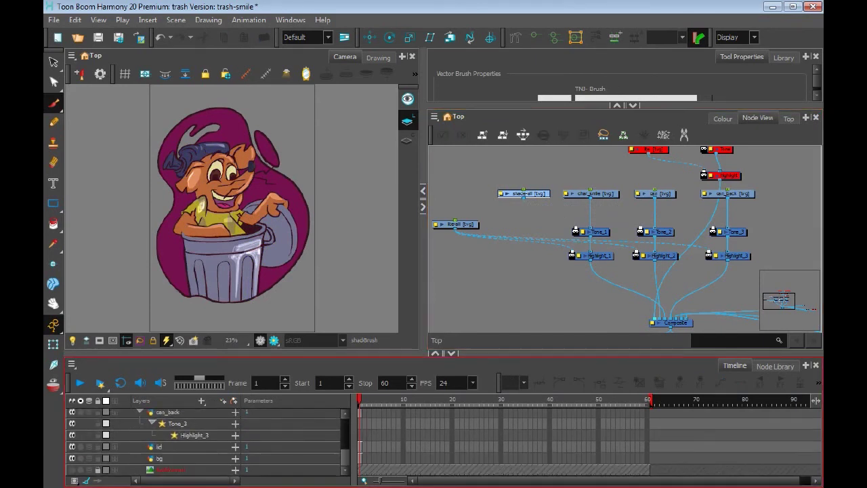
scroll(203, 440, up, 1)
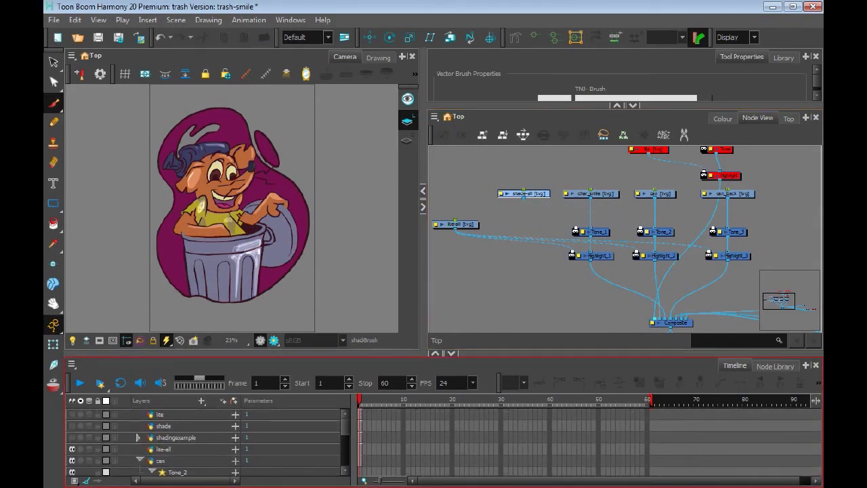
mouse_move(523, 198)
mouse_down()
mouse_move(654, 316)
mouse_move(596, 261)
mouse_move(587, 231)
mouse_move(572, 233)
mouse_move(703, 221)
mouse_move(565, 230)
mouse_up()
scroll(625, 239, up, 1)
mouse_move(509, 186)
mouse_down()
mouse_move(596, 315)
mouse_move(644, 322)
mouse_up()
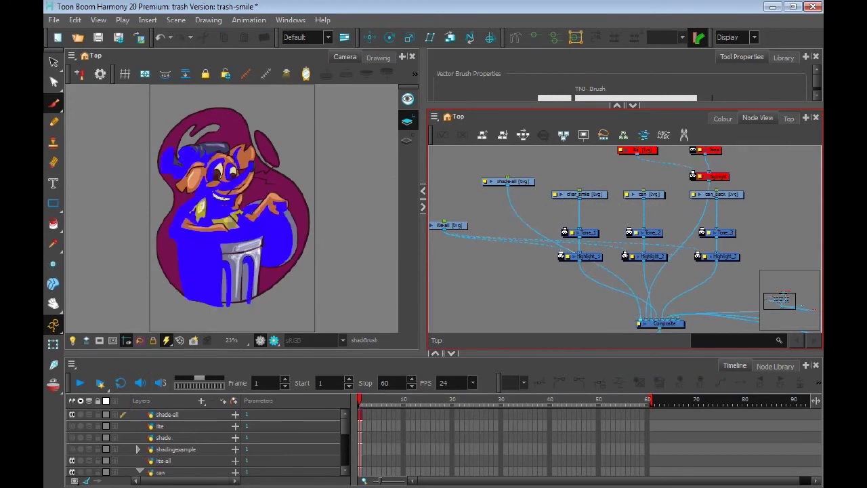
Solo shade-all, select all its shading strokes and remove their contour strokes
click(80, 414)
click(53, 62)
mouse_move(293, 160)
mouse_down()
mouse_move(179, 331)
mouse_move(298, 169)
mouse_up()
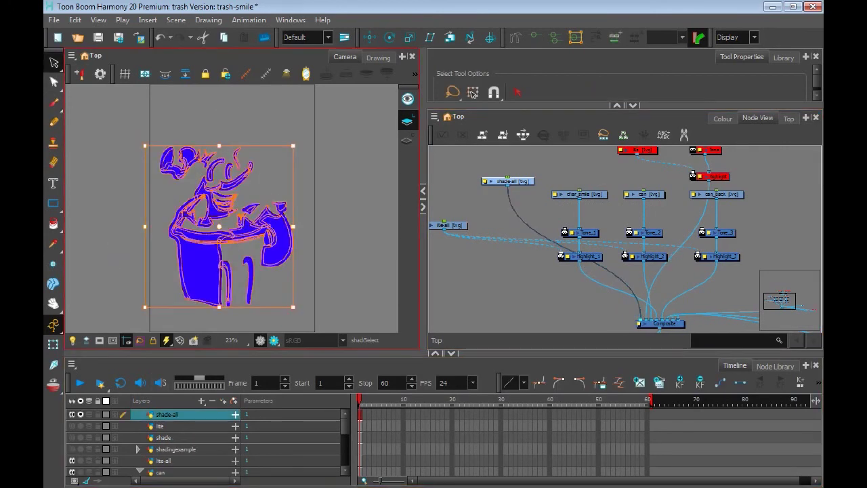
click(208, 20)
mouse_move(271, 88)
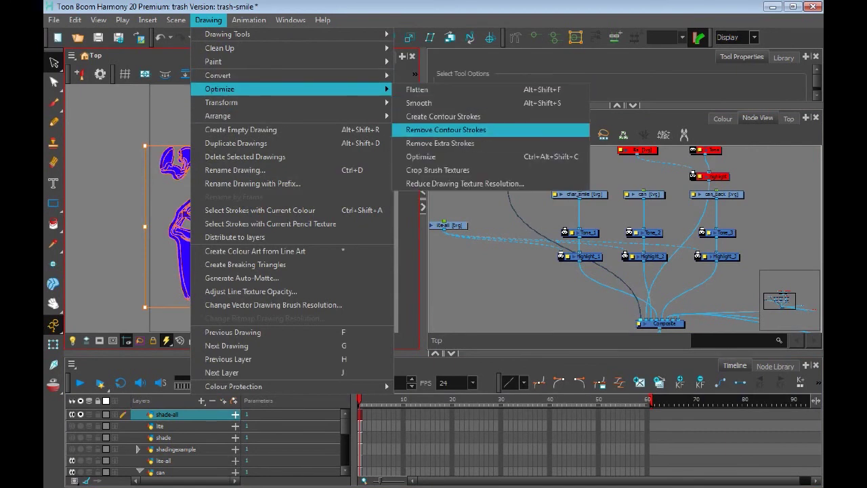
click(445, 130)
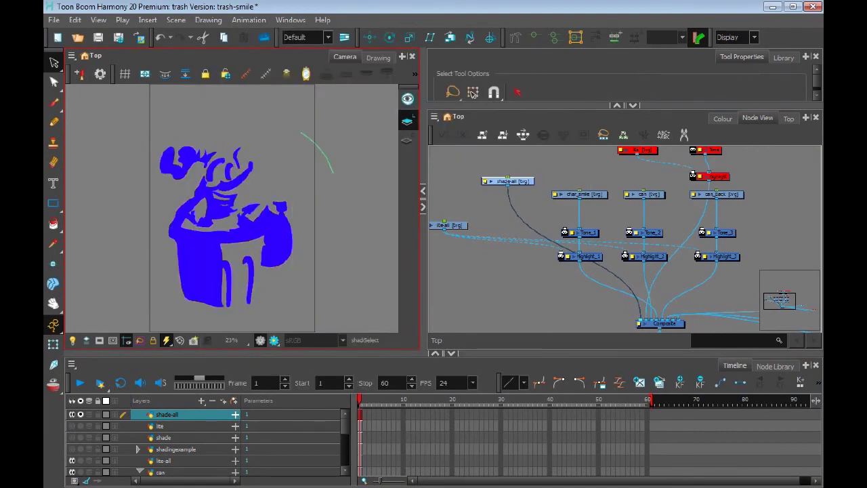
Remove extra strokes from the shadow shapes and unplug shade-all from the Composite
click(208, 20)
mouse_move(218, 75)
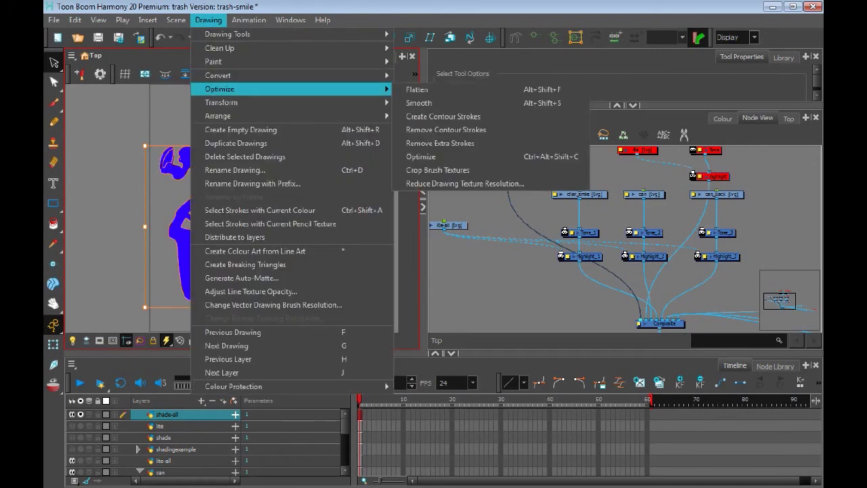
click(440, 142)
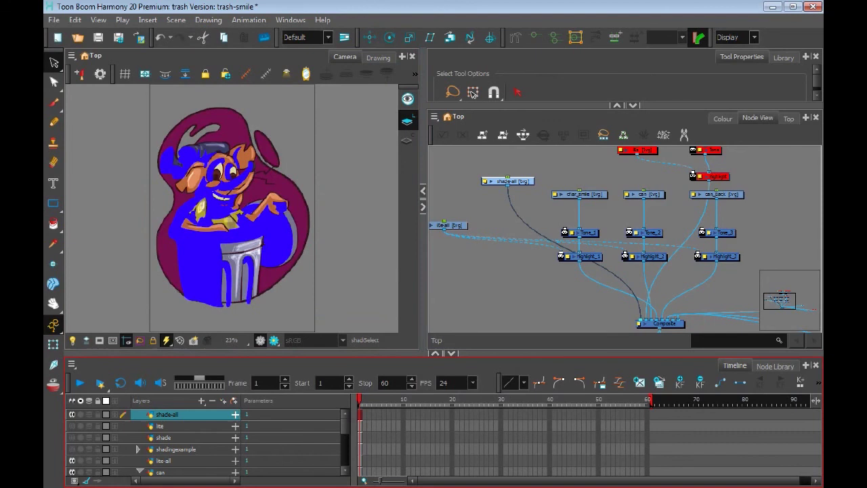
drag(641, 321, 565, 227)
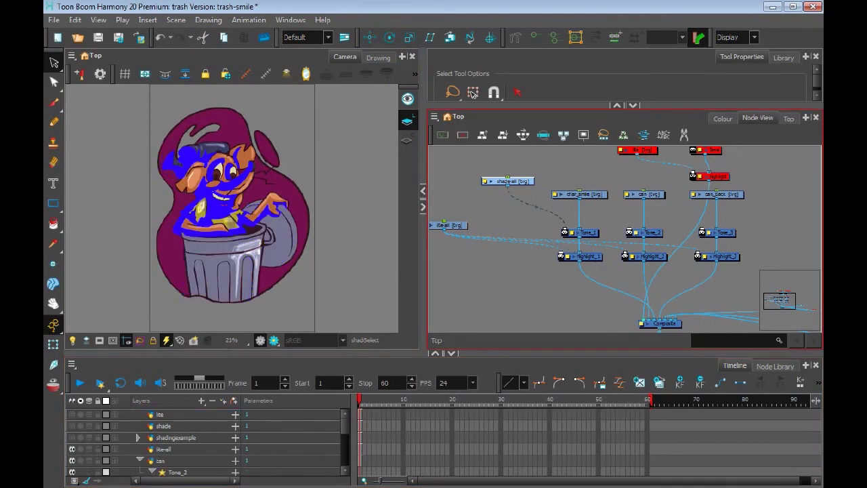
Enable the render preview and connect shade-all as the matte of Tone_3 and Tone_2
click(274, 341)
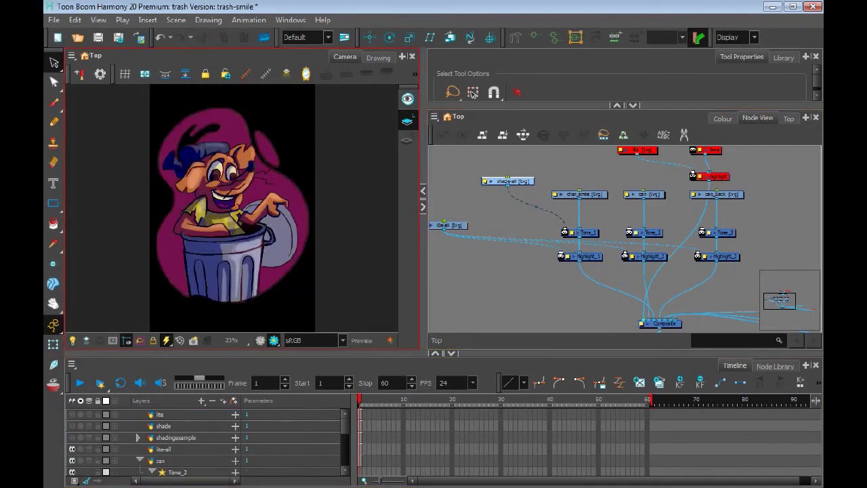
drag(508, 186, 702, 229)
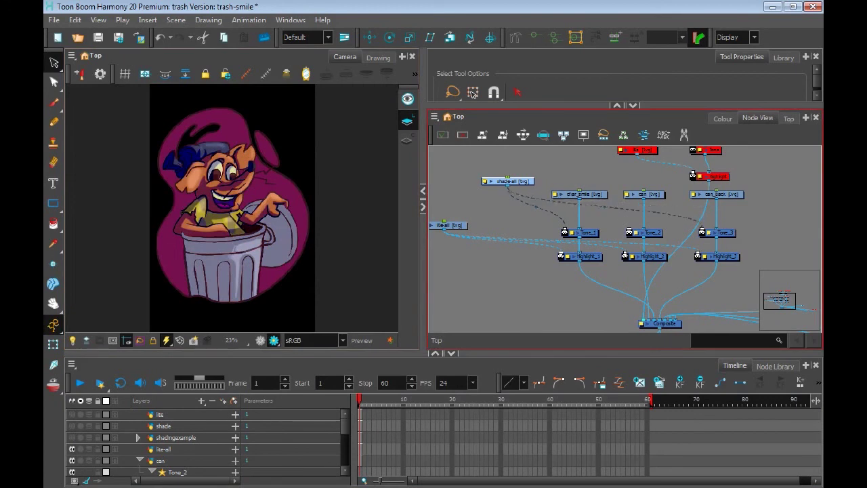
drag(508, 185, 630, 229)
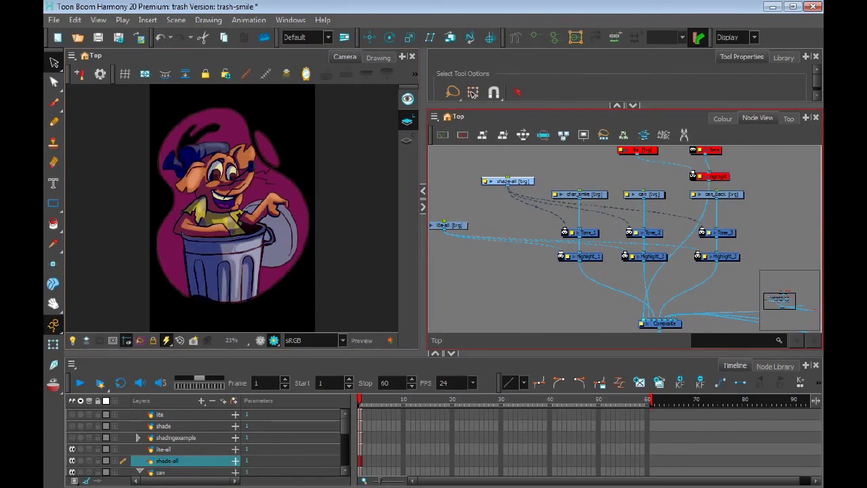
Rearrange the lid and can_back nodes, moving lid beside Highlight_3 and can_back to the right
click(717, 195)
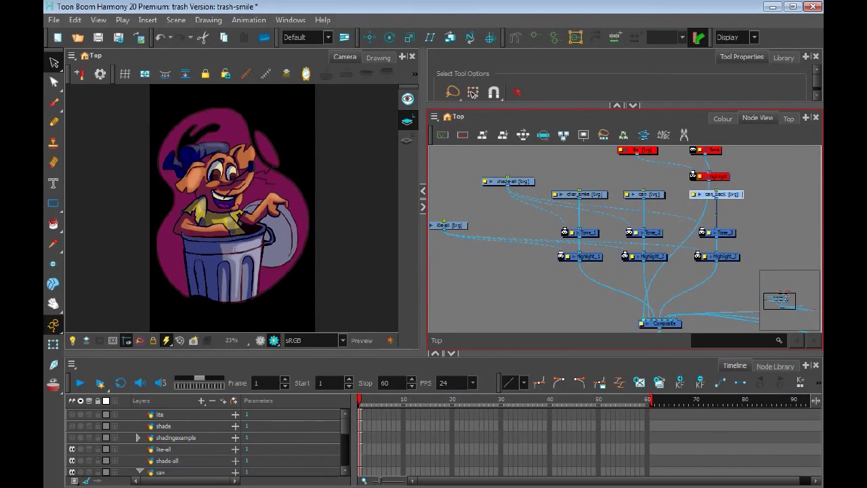
scroll(203, 441, down, 5)
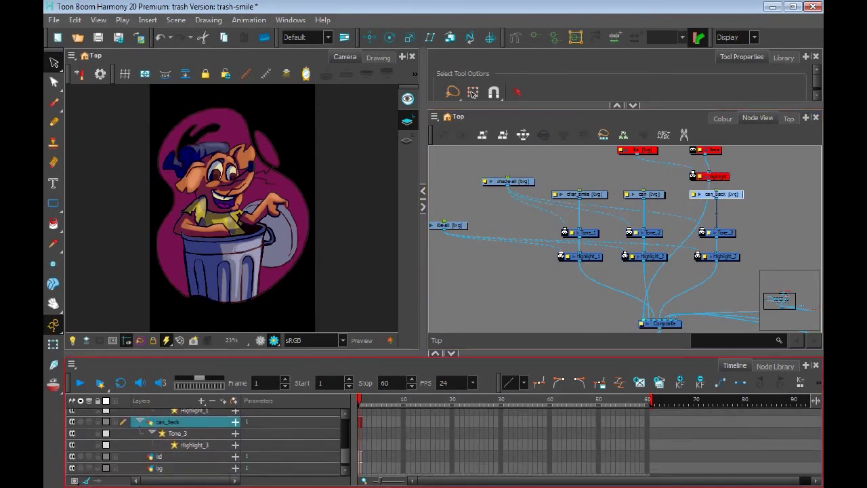
scroll(203, 440, up, 1)
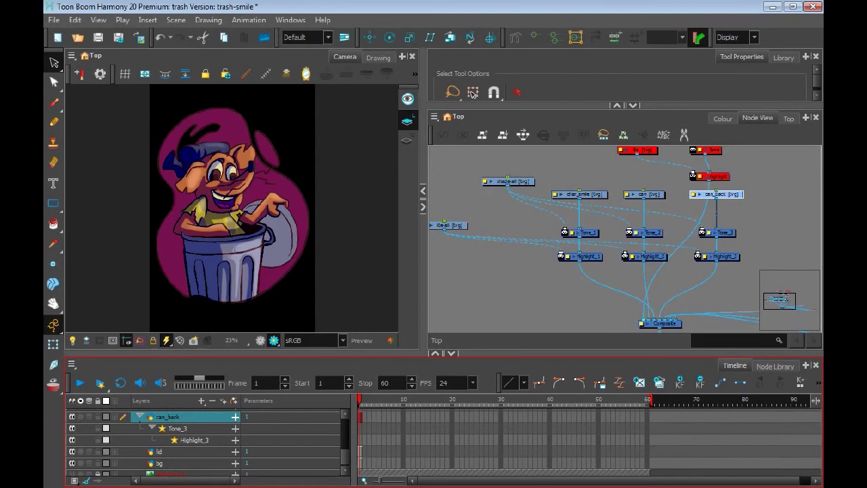
drag(644, 271, 474, 232)
drag(746, 256, 600, 231)
drag(550, 163, 601, 168)
drag(536, 268, 501, 290)
Plug the lid node into Tone_3 and link shade-all to Tone_3
drag(601, 231, 553, 169)
drag(596, 271, 605, 284)
click(573, 214)
drag(573, 214, 654, 251)
drag(445, 208, 654, 248)
mouse_move(445, 210)
mouse_down()
mouse_move(477, 227)
mouse_move(643, 246)
mouse_move(584, 251)
mouse_up()
Move Tone_3 and can_back beside Highlight_3, reorder can_back above lid, then select the lite-all layer
drag(640, 251, 711, 247)
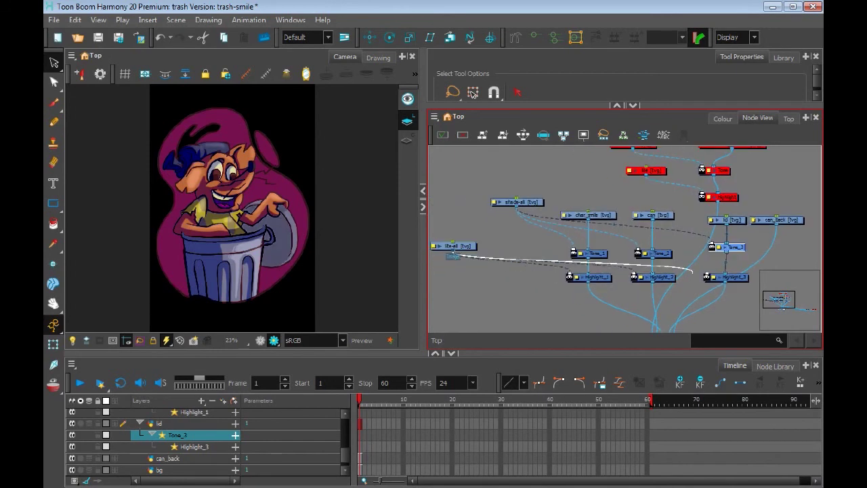
drag(773, 219, 722, 244)
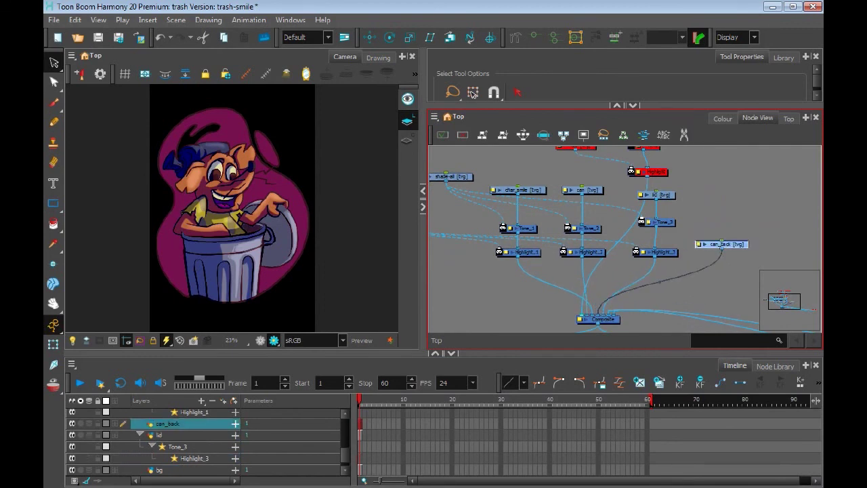
key(Escape)
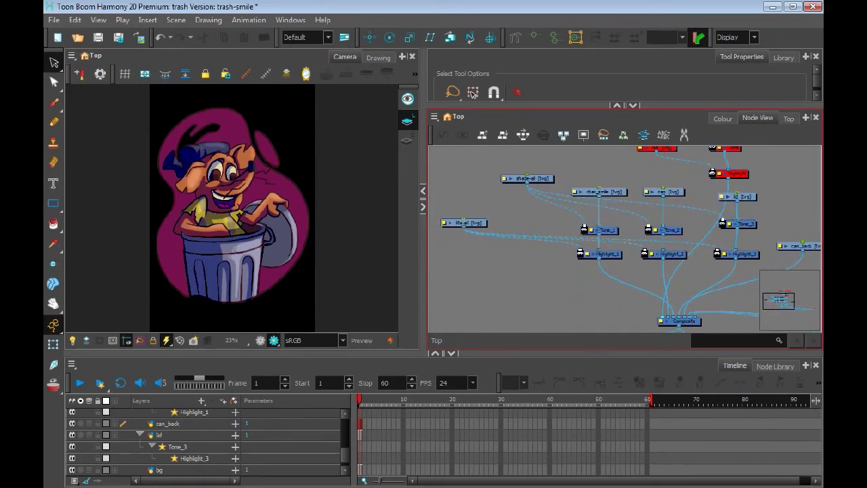
click(501, 217)
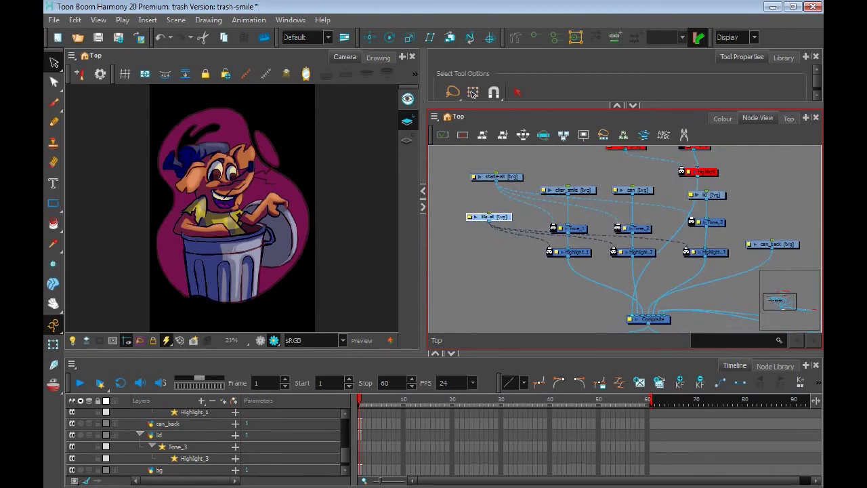
click(163, 448)
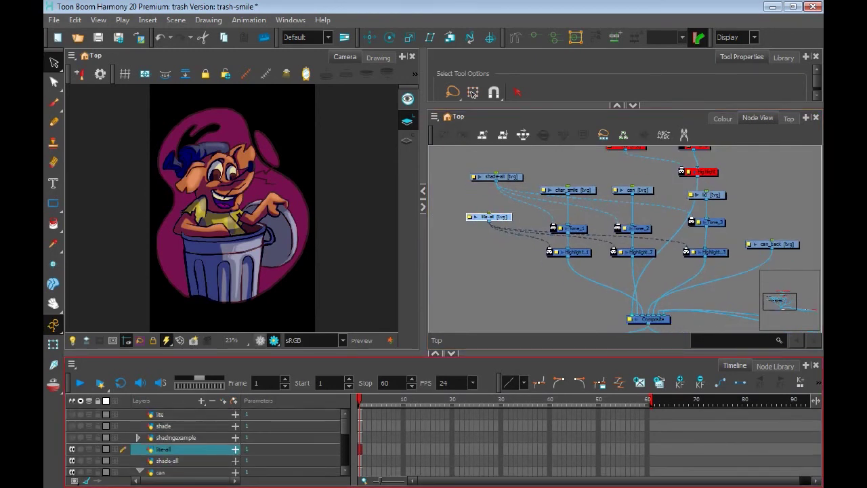
Turn off render preview, add a drawing layer named ref-light, and choose Green as the colour
click(260, 338)
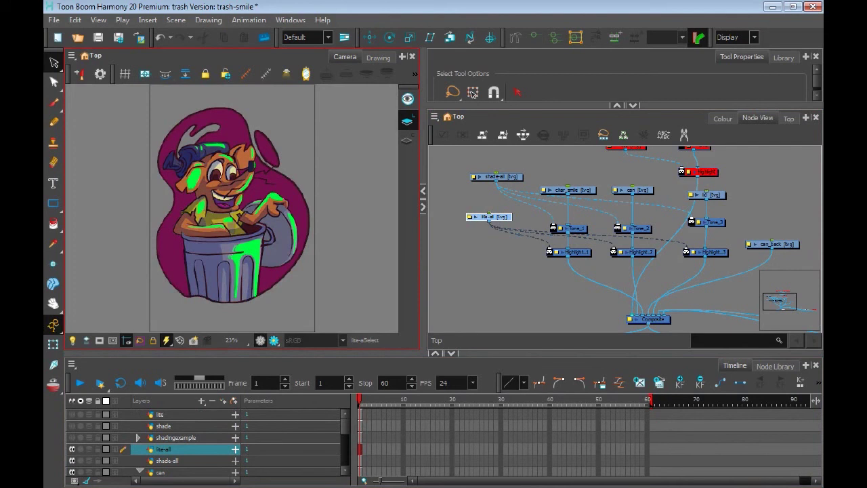
key(ctrl+r)
text(rc)
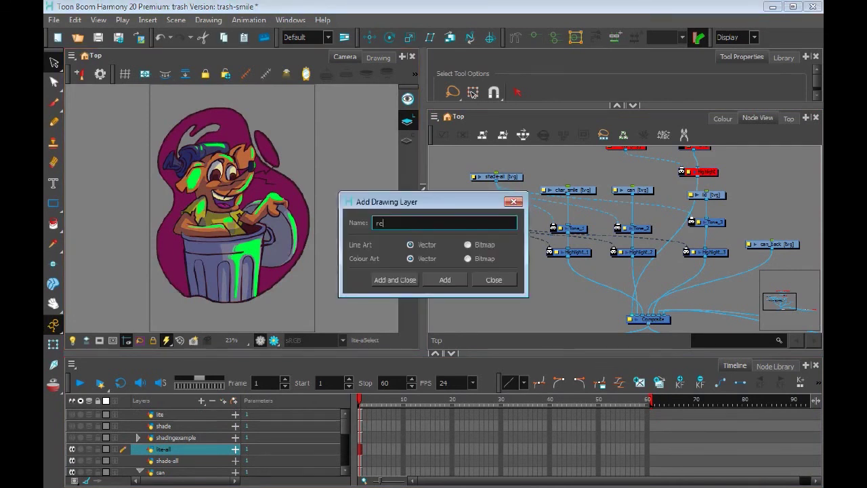
text(f-light)
key(Return)
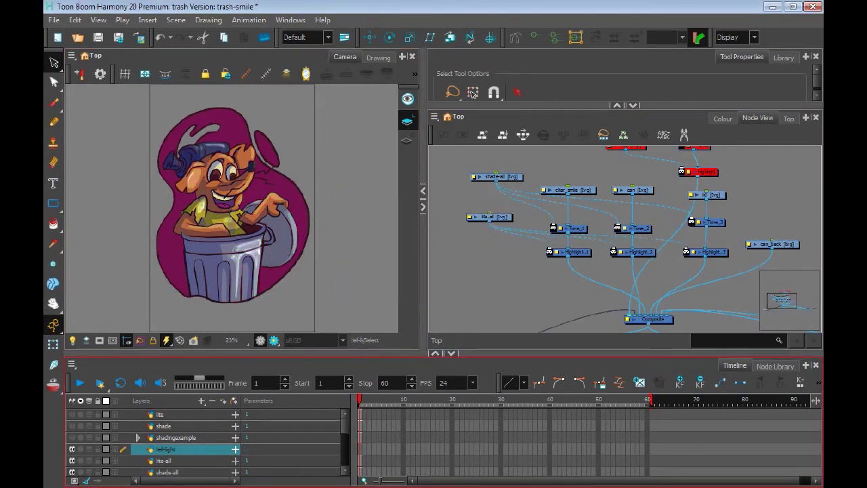
scroll(620, 261, up, 3)
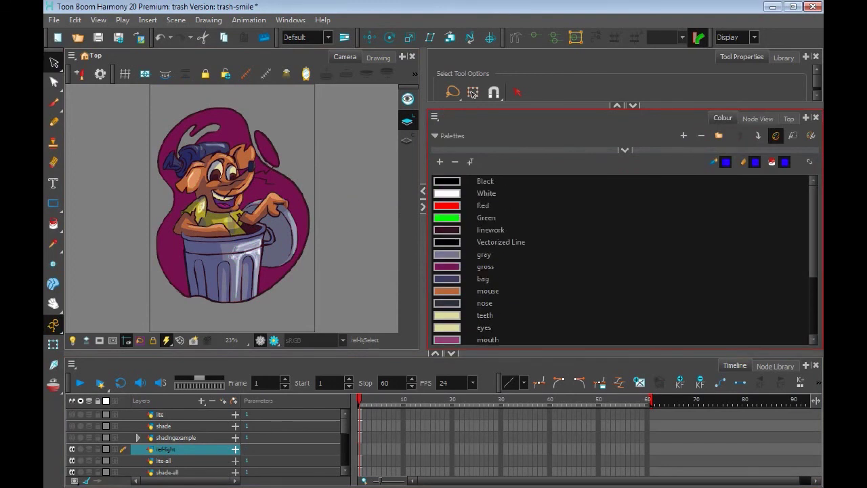
click(485, 218)
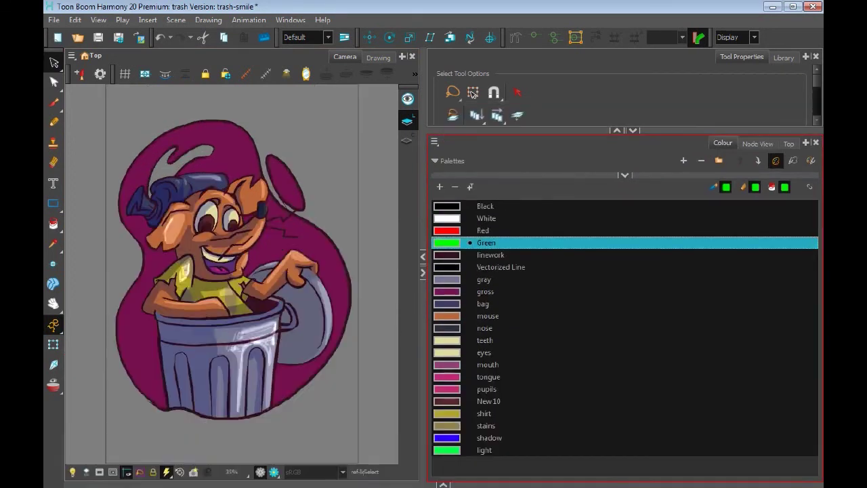
Maximize the Camera view and brush green light along the can's rim, left edge, rib and shirt shoulder
key(grave)
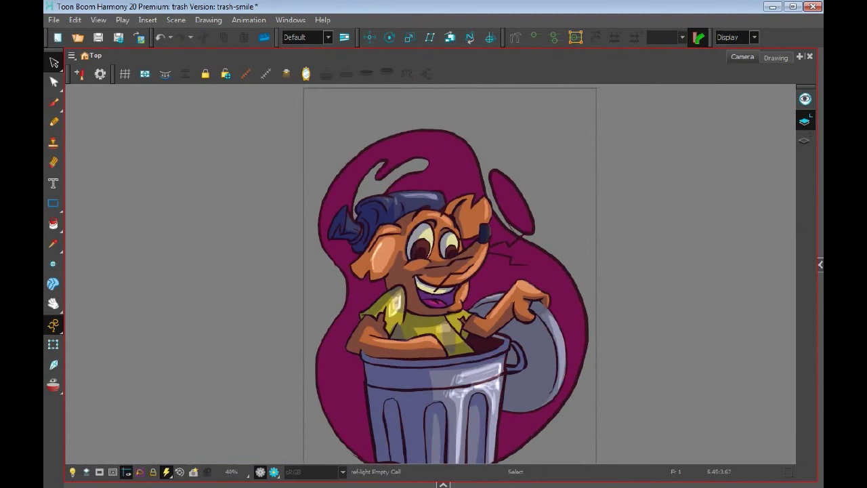
key(alt+b)
key(v)
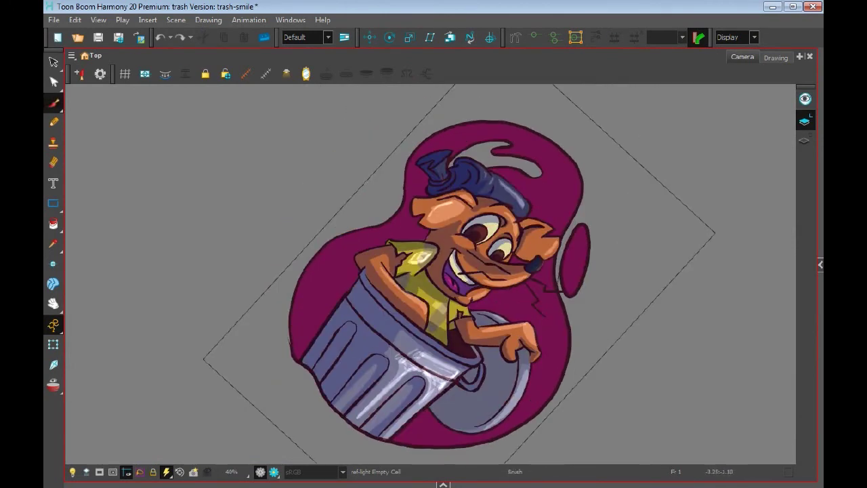
key(c)
mouse_move(372, 298)
mouse_down()
mouse_move(358, 256)
mouse_move(403, 312)
mouse_up()
key(c)
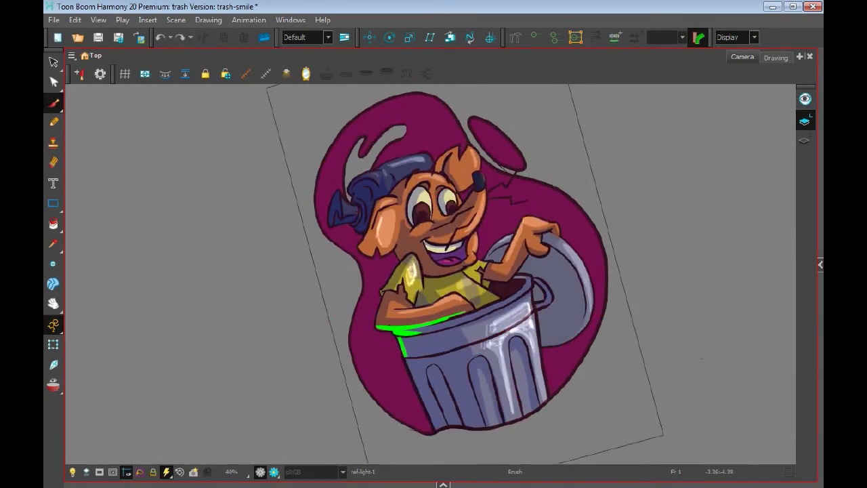
drag(406, 358, 417, 401)
key(v)
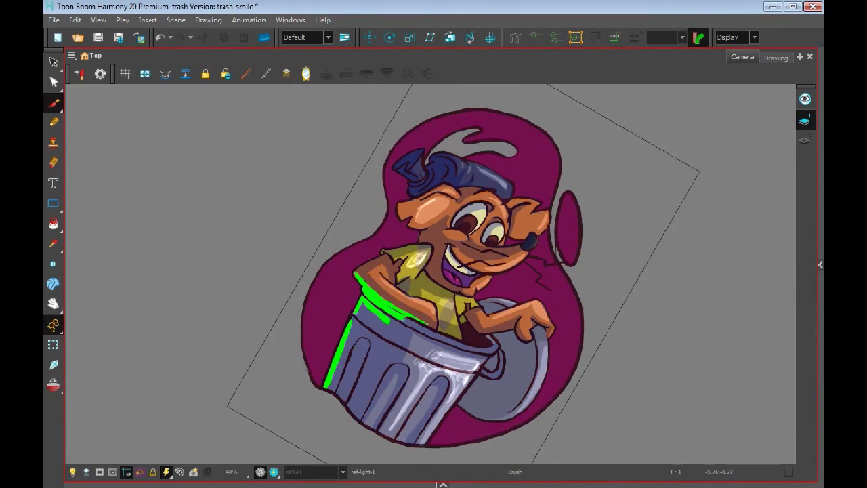
mouse_move(392, 342)
mouse_down()
mouse_move(364, 407)
mouse_move(368, 333)
mouse_move(349, 365)
mouse_up()
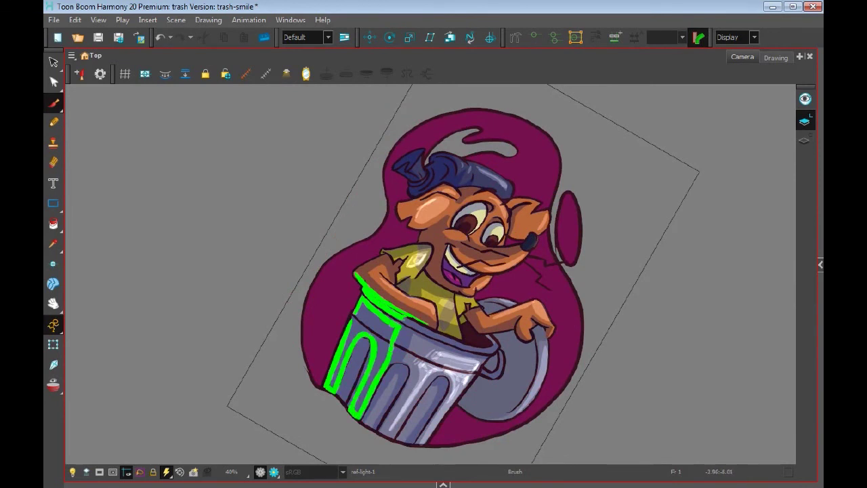
key(c)
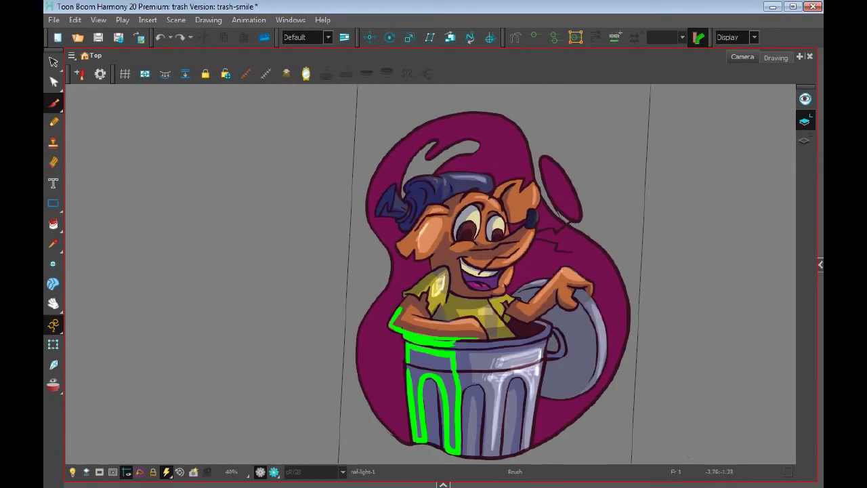
drag(413, 289, 444, 268)
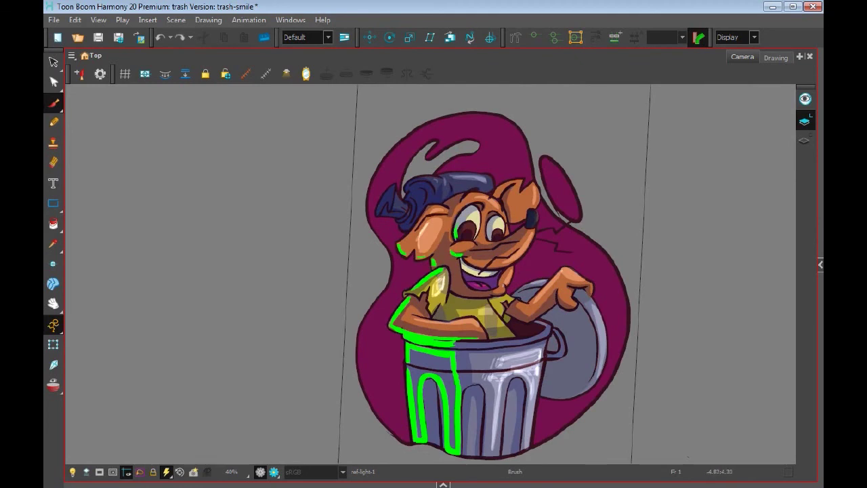
Add green light along the character's face and ear and fill the can's left rib green
drag(409, 362, 417, 335)
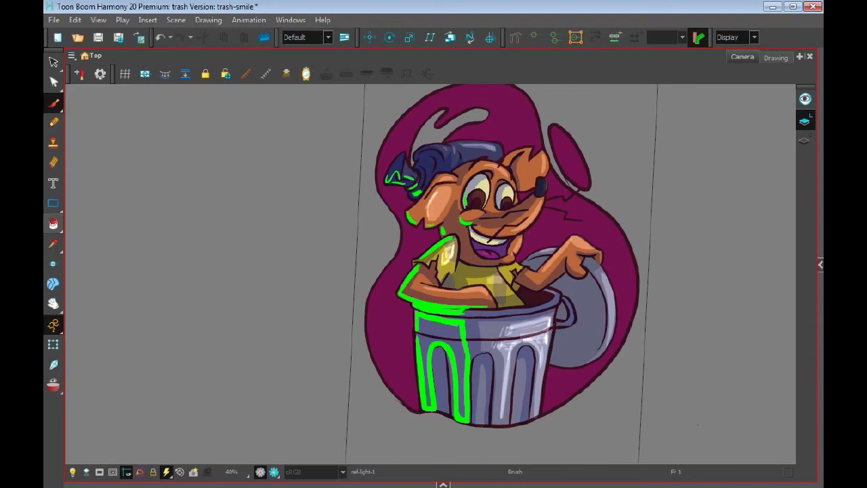
key(alt+i)
click(418, 335)
key(alt+b)
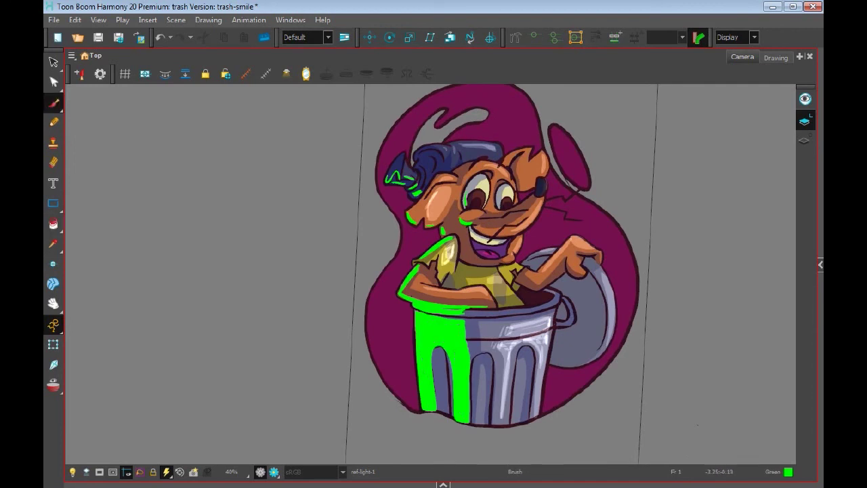
drag(502, 271, 476, 267)
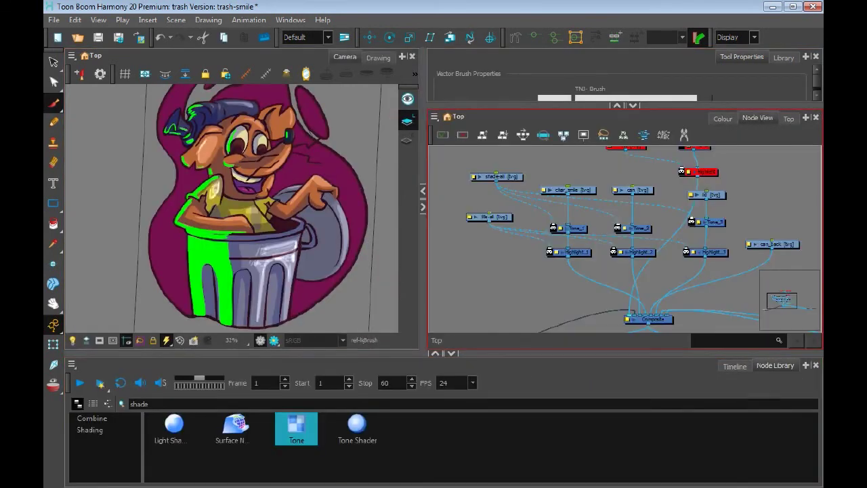
Insert a Blur node after the ref-light layer
drag(610, 237, 694, 210)
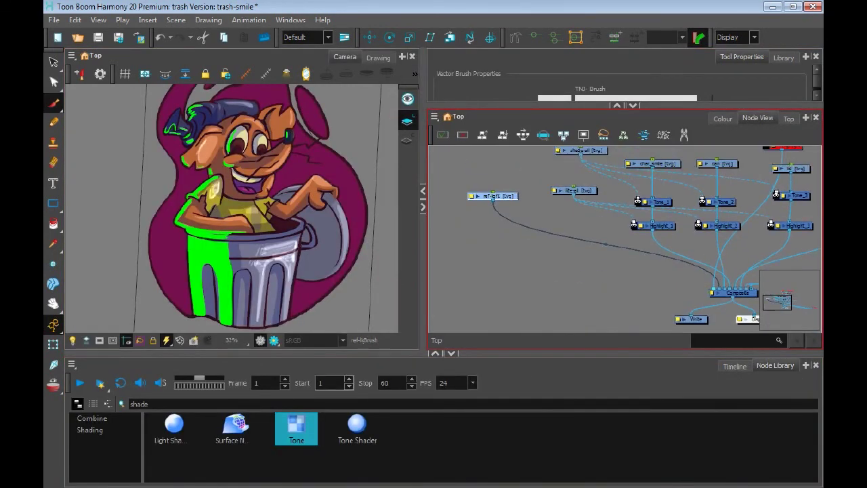
text(blur)
drag(357, 426, 493, 233)
double_click(493, 232)
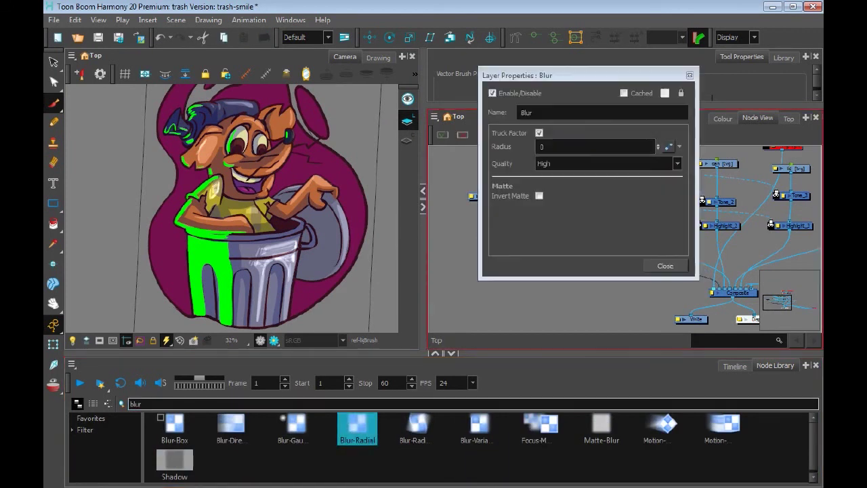
click(662, 265)
Add a Blending node below the Blur and try several blend modes, including Lighten, Overlay and Softlight
key(BackSpace)
key(BackSpace)
text(end)
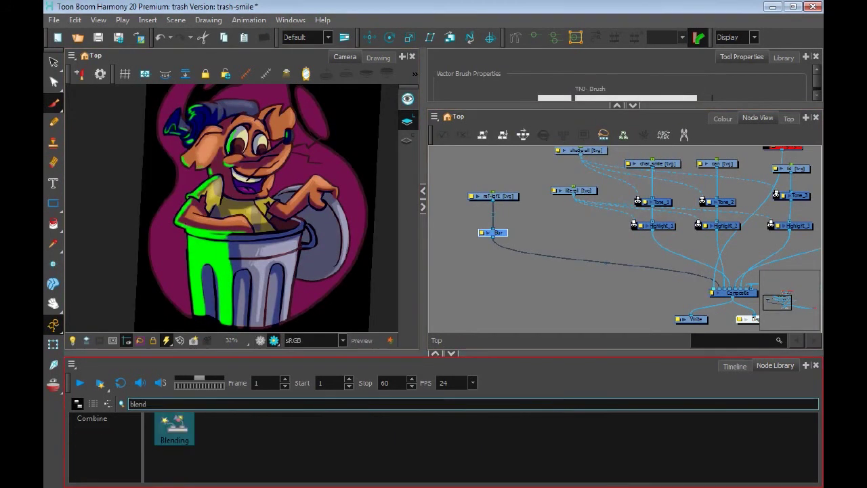
drag(174, 428, 494, 259)
double_click(494, 260)
click(581, 136)
click(576, 199)
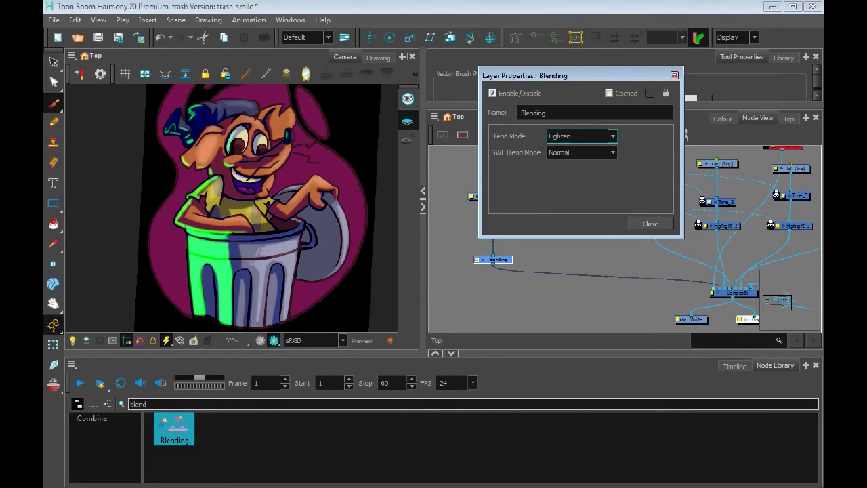
click(581, 136)
click(576, 198)
click(581, 136)
click(576, 177)
click(581, 136)
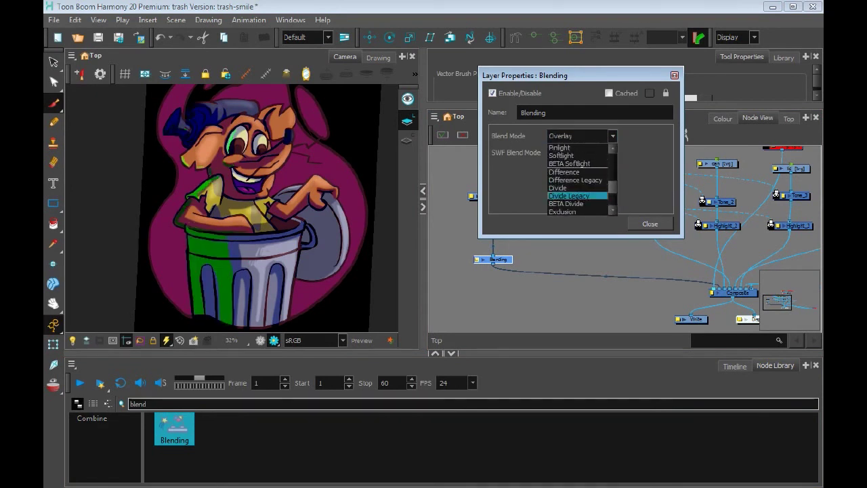
click(576, 198)
click(580, 136)
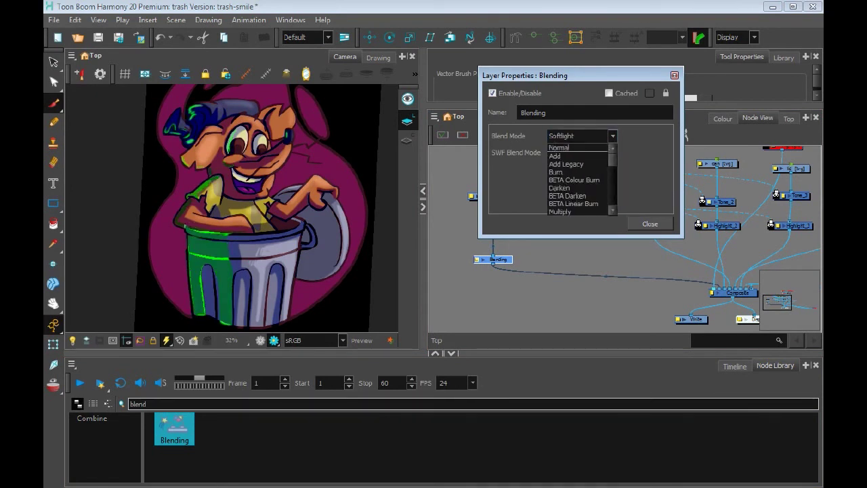
click(576, 190)
click(650, 223)
drag(493, 259, 478, 280)
Set the ref-light layer's Advanced opacity to 20
click(734, 366)
double_click(166, 450)
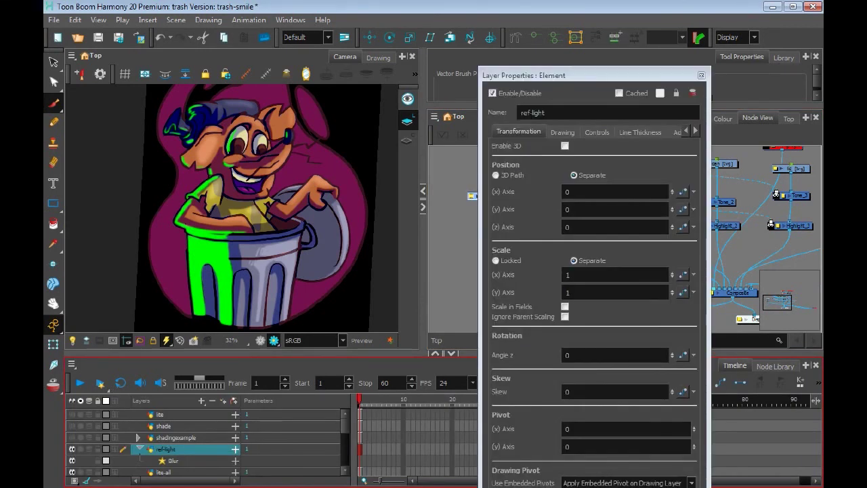
drag(528, 75, 549, 36)
click(679, 91)
double_click(603, 352)
text(30)
key(Return)
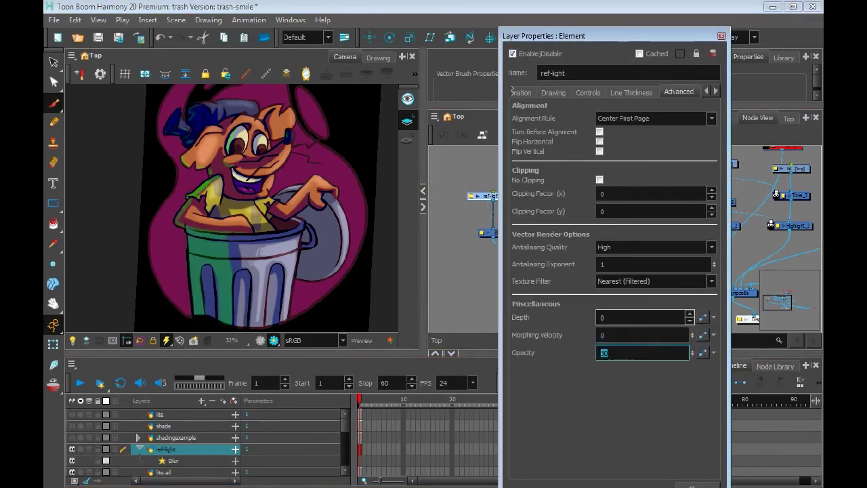
scroll(242, 203, down, 1)
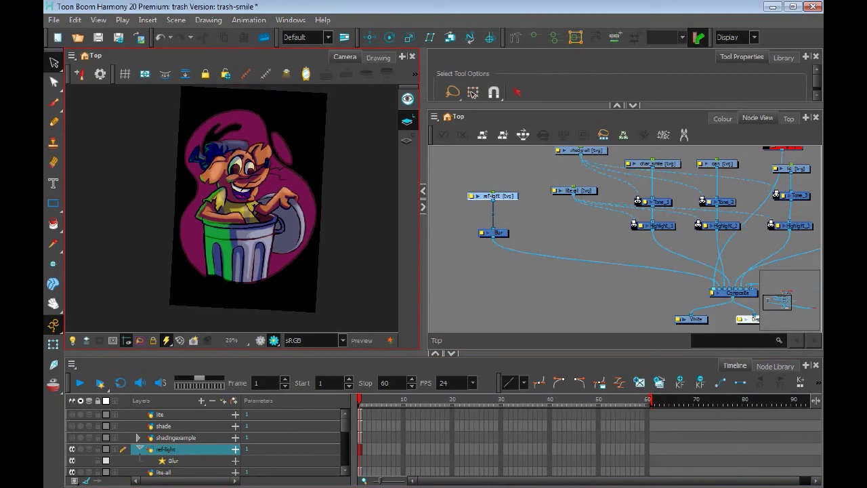
double_click(166, 449)
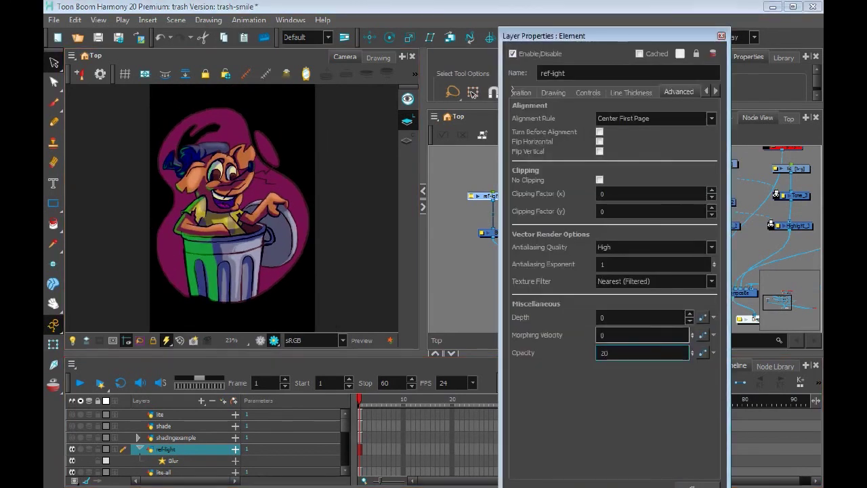
key(Return)
Add a drawing layer named 'highlight' and choose White in the colour palette
click(163, 414)
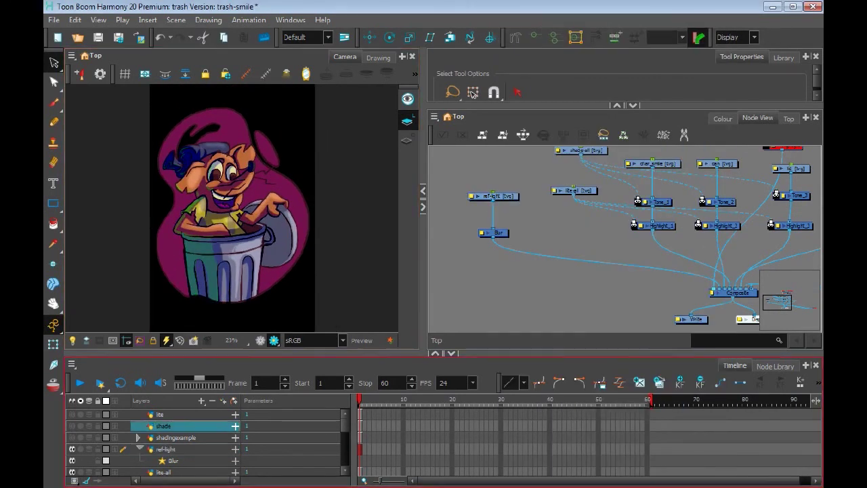
key(ctrl+r)
text(highlight)
key(Return)
click(723, 118)
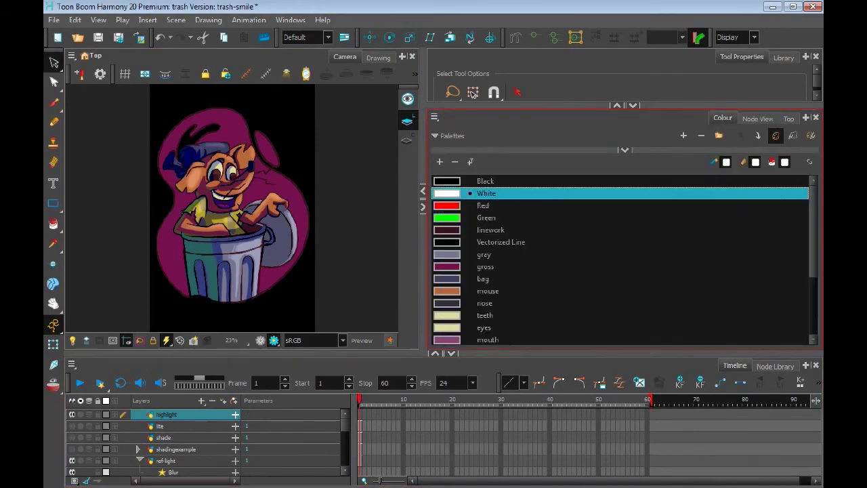
scroll(231, 271, up, 6)
Brush white highlights onto both eyes and the nose
key(alt+b)
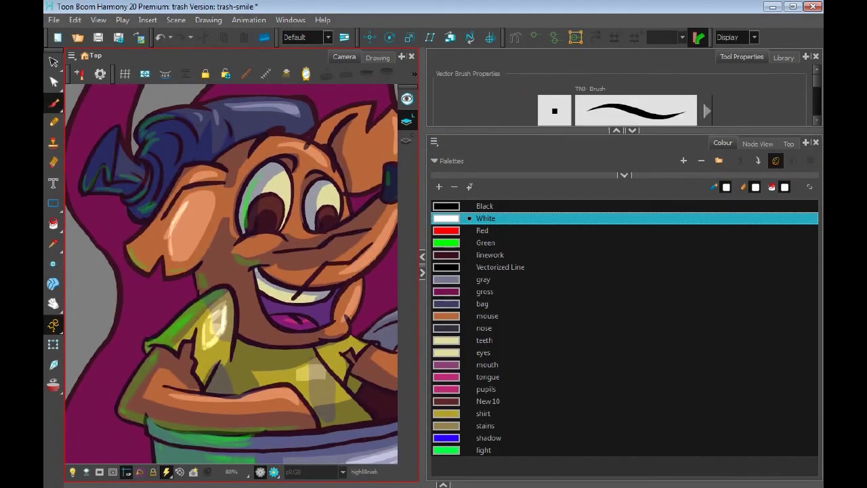
drag(283, 196, 273, 212)
drag(334, 205, 328, 216)
drag(231, 271, 169, 302)
drag(328, 200, 324, 207)
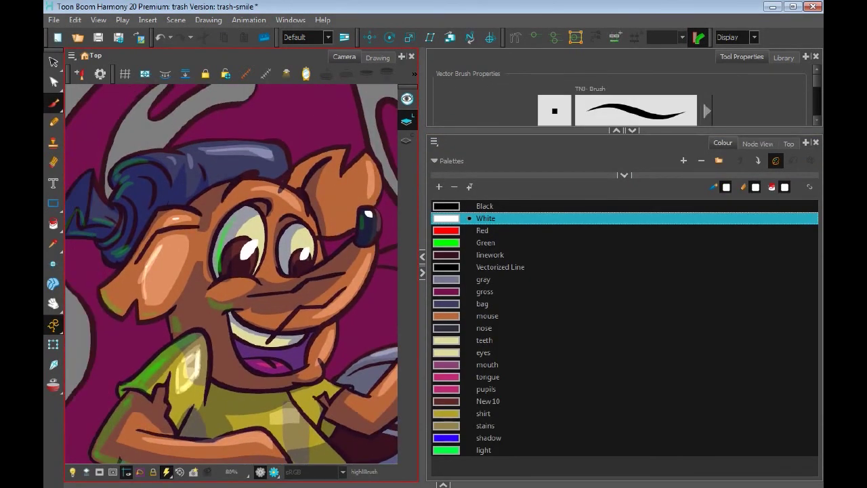
Paint a white highlight along the trash can's right edge
drag(271, 305, 156, 203)
drag(322, 278, 334, 314)
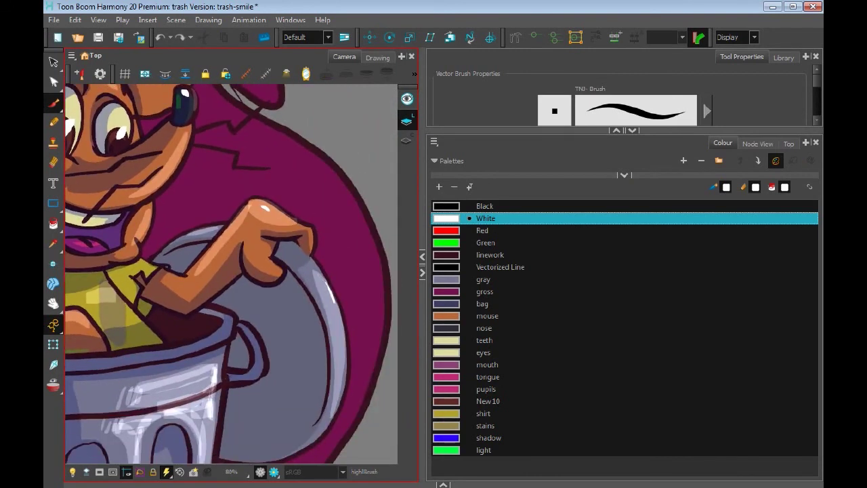
scroll(230, 271, down, 3)
scroll(230, 271, up, 4)
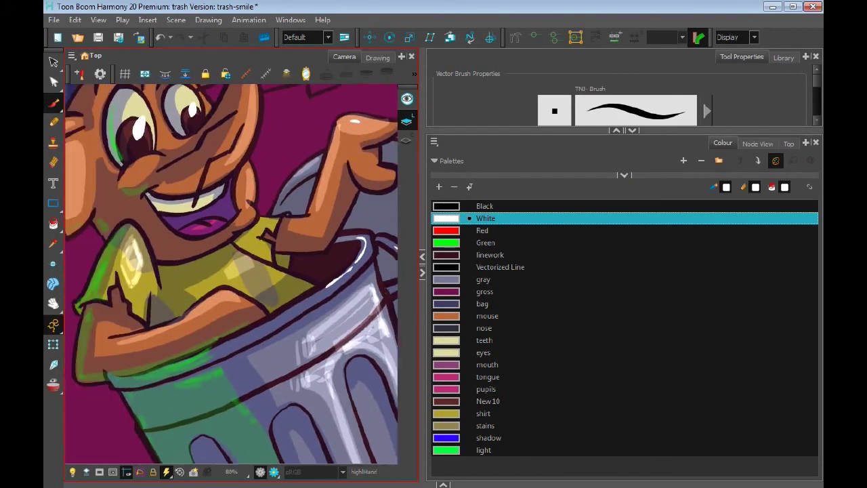
drag(169, 237, 285, 327)
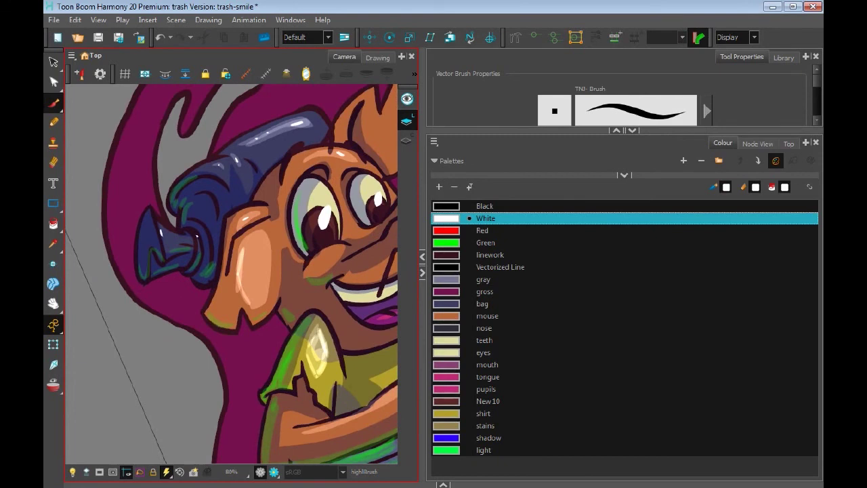
scroll(231, 271, down, 4)
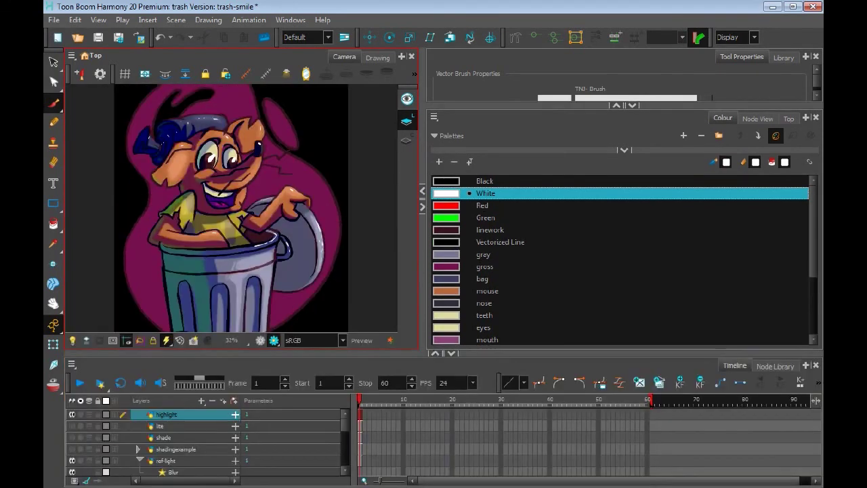
Add a new drawing layer named 'seperator'
key(ctrl+r)
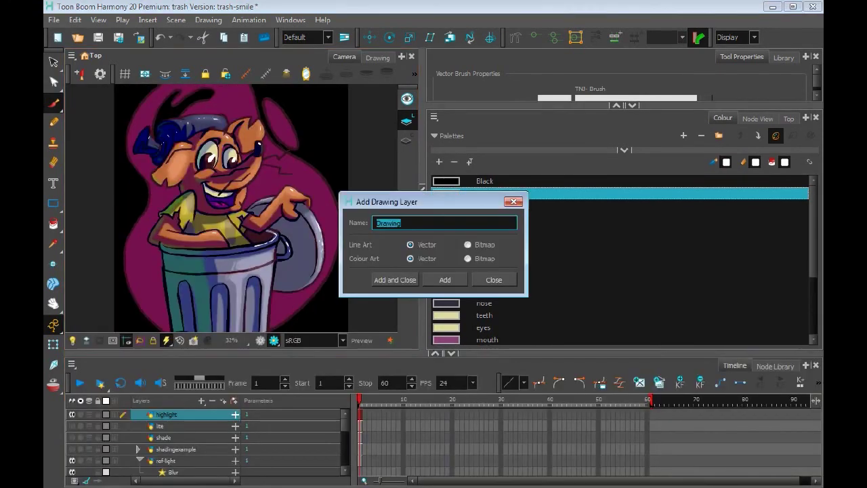
text(seperator)
key(Return)
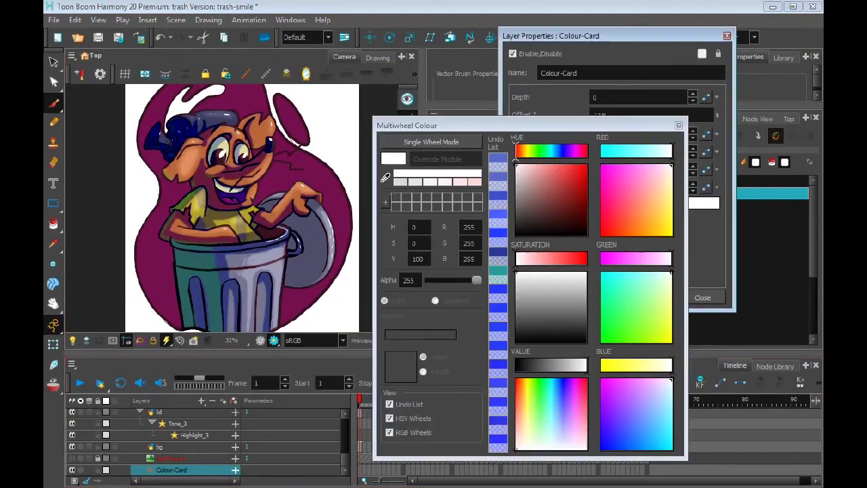
Set the Colour-Card backdrop to pale cream (R230 G224 B161)
click(418, 258)
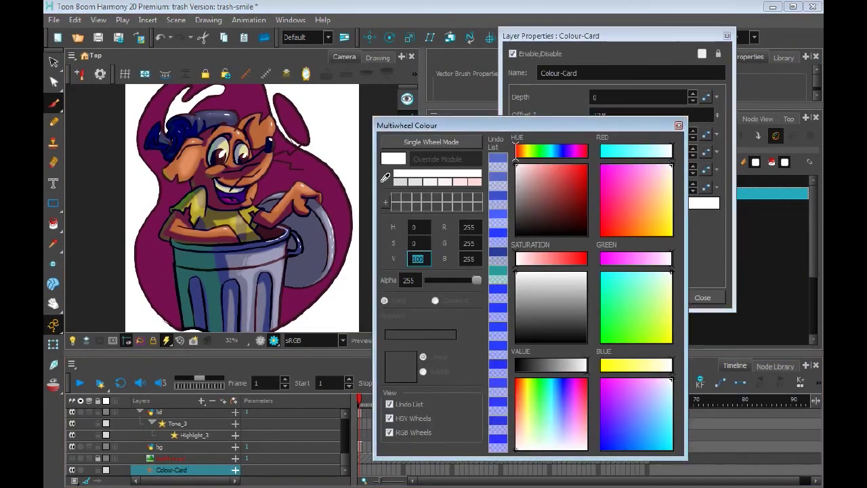
text(55)
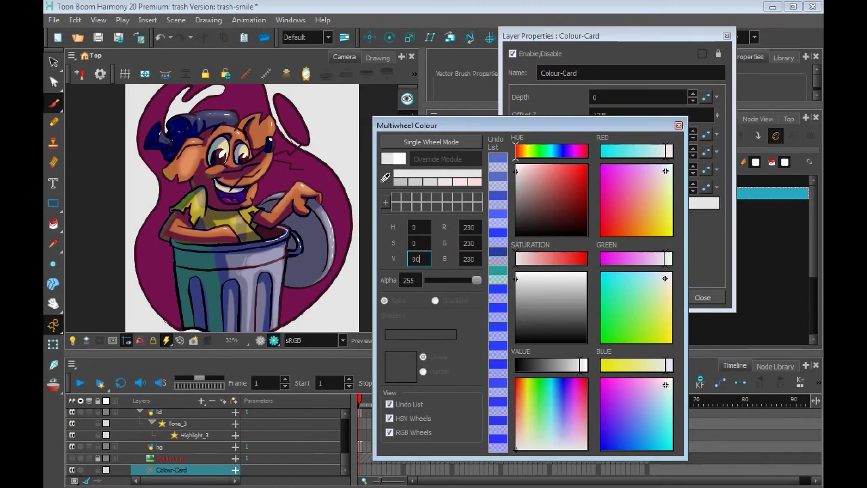
click(527, 426)
drag(555, 365, 577, 365)
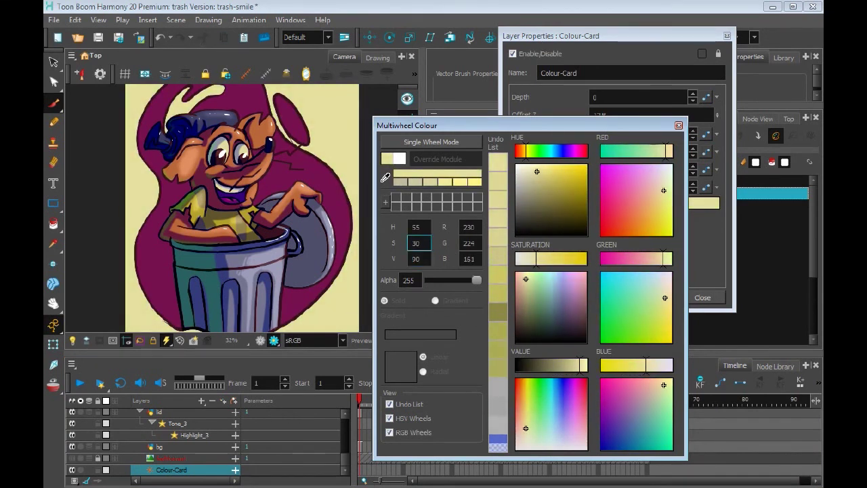
key(Escape)
key(Escape)
Add the 'seperate' swatch and edit it to the backdrop's pale cream colour
click(447, 329)
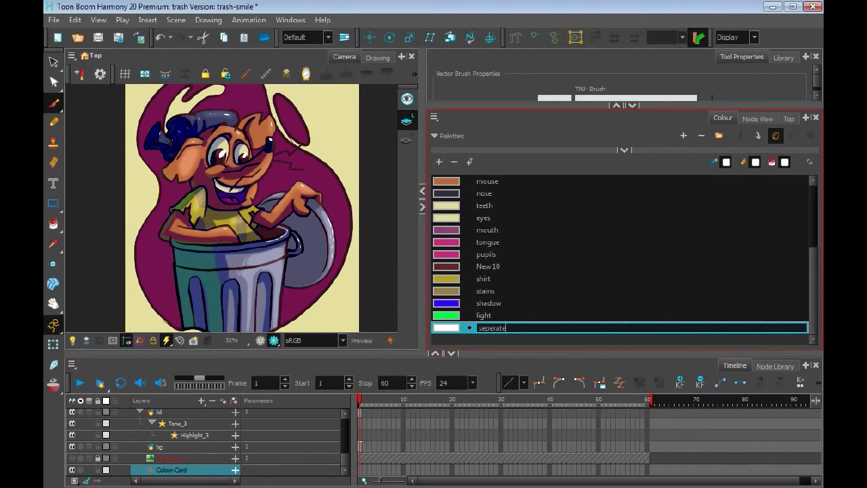
double_click(448, 328)
key(Escape)
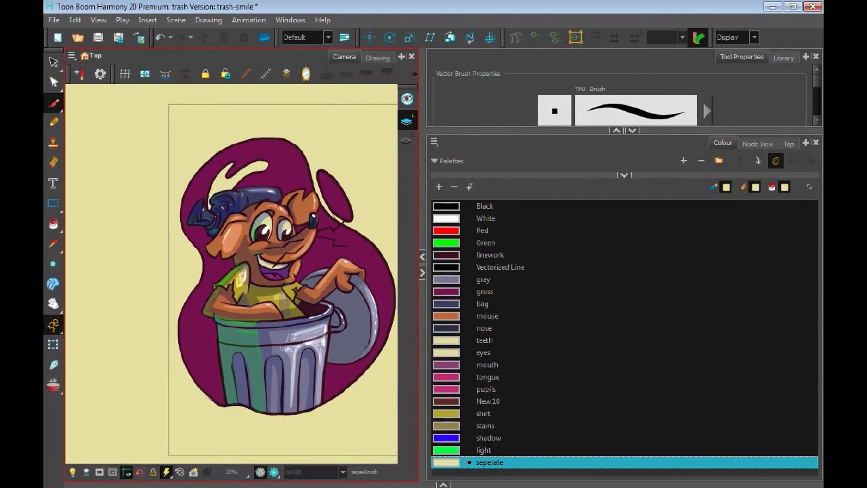
key(2)
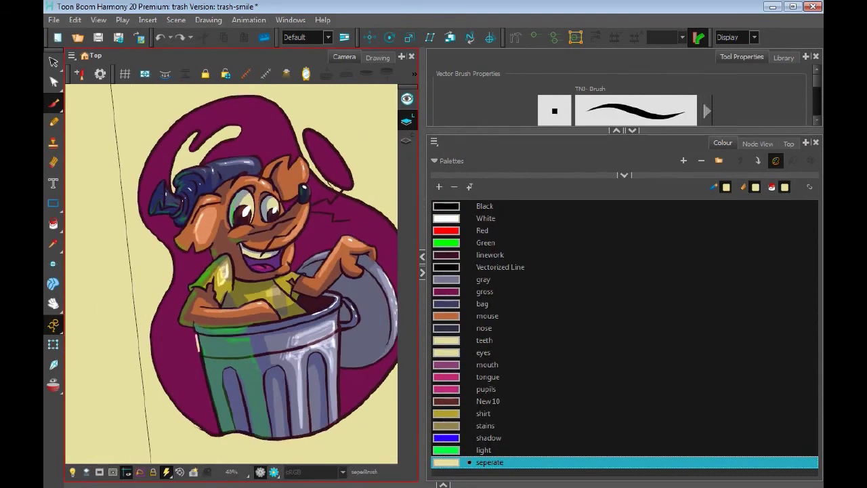